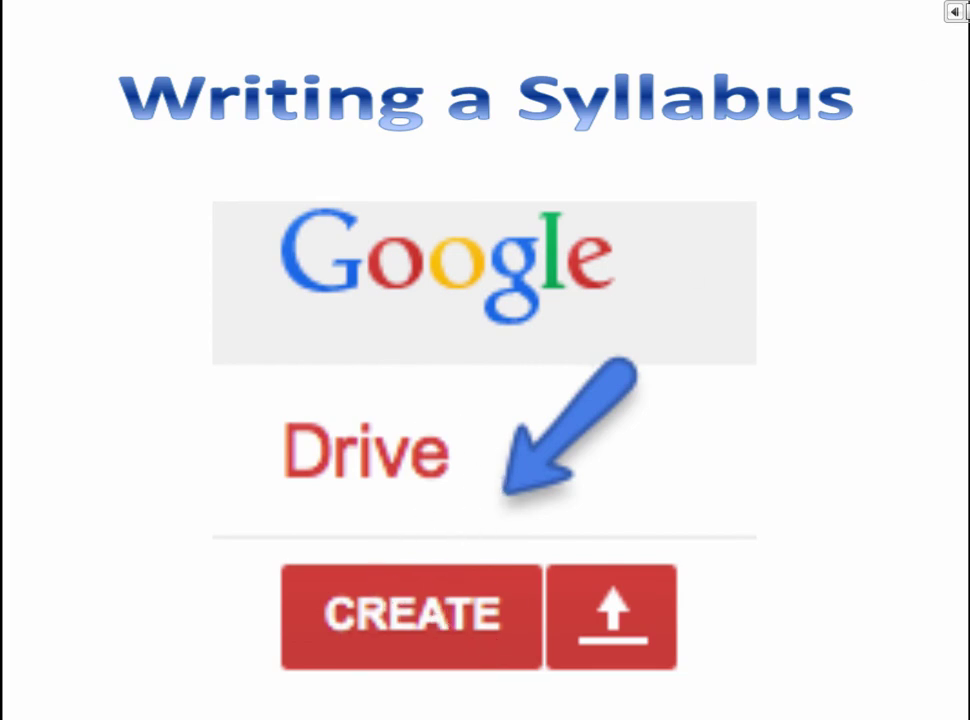
- Advance through the Create, Untitled document, Share and Sharing settings slides
{"action": "key", "text": "Right"}
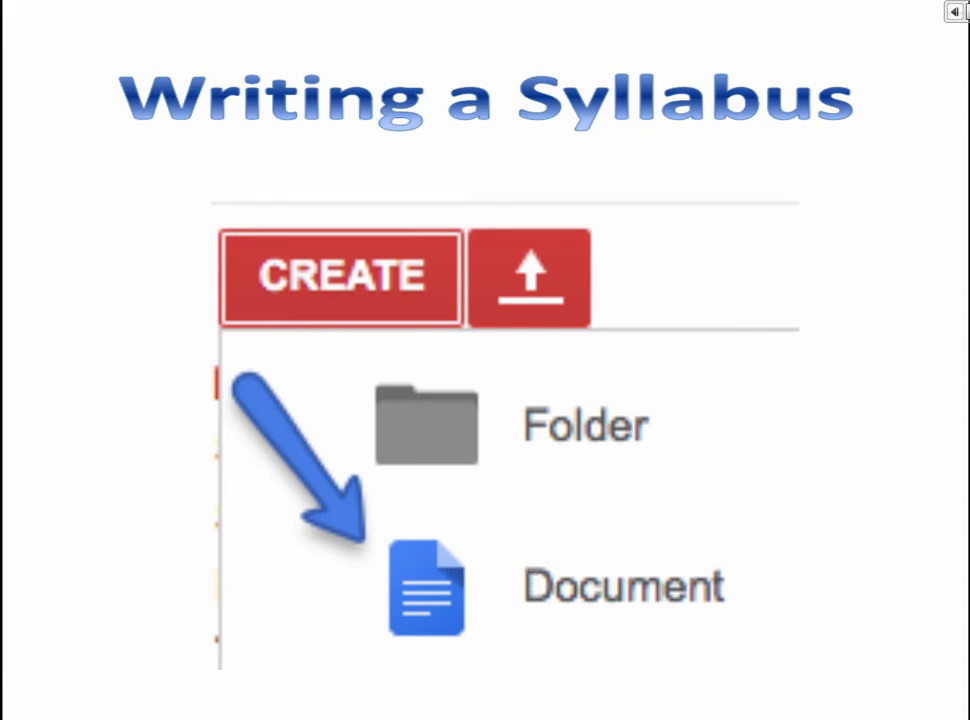
{"action": "key", "text": "Right"}
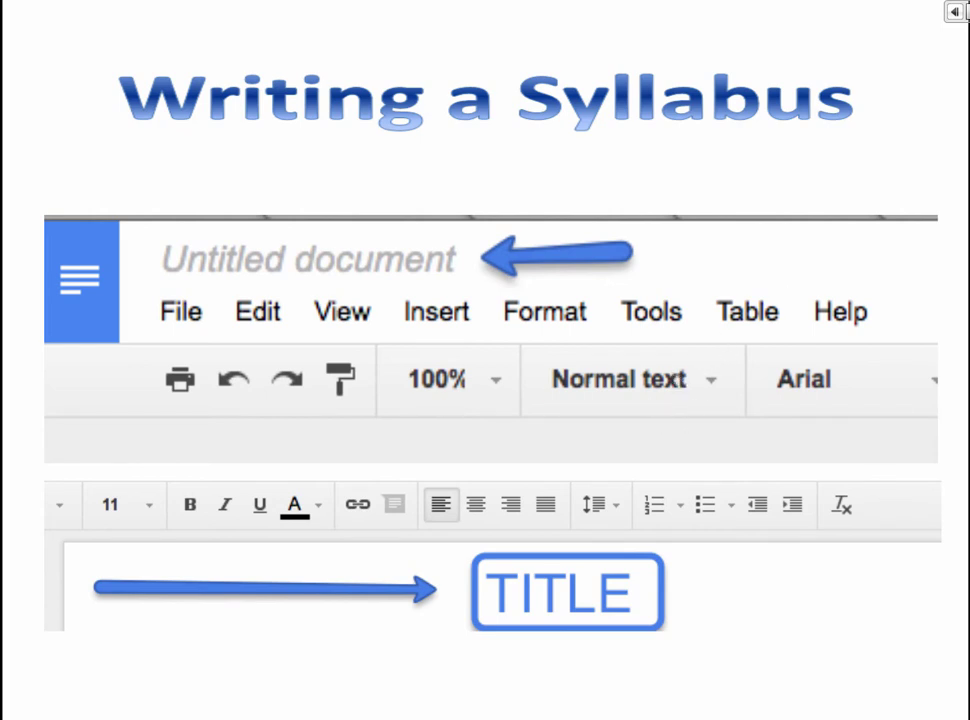
{"action": "key", "text": "Right"}
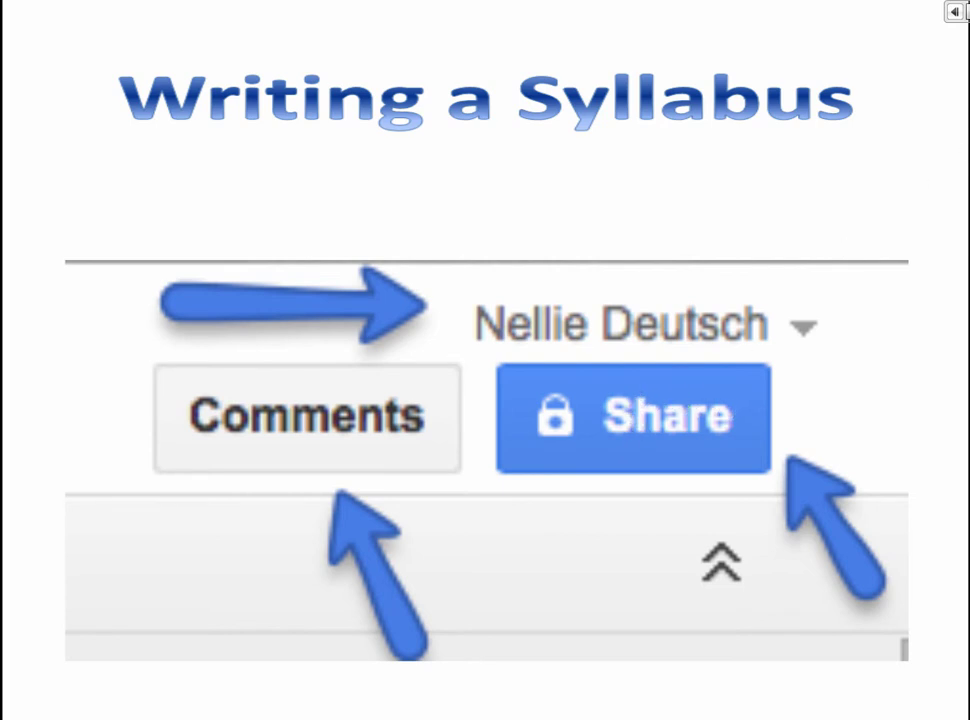
{"action": "key", "text": "Right"}
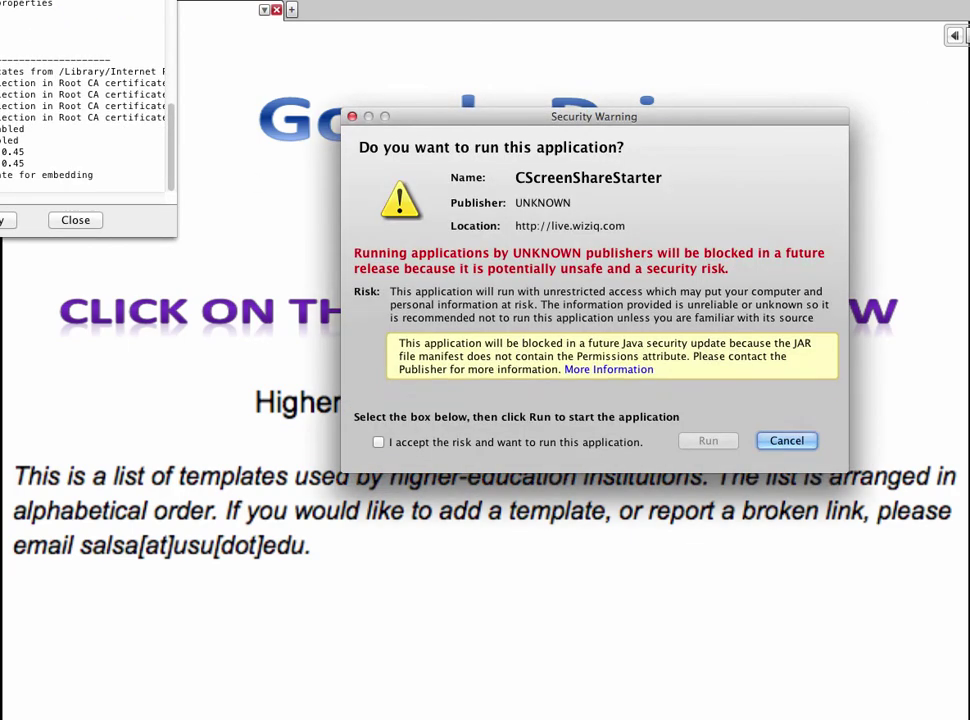
- Dismiss the Java console, accept the risk, and run and allow the Screen Share Viewer applet
{"action": "left_click", "coordinate": [75, 220]}
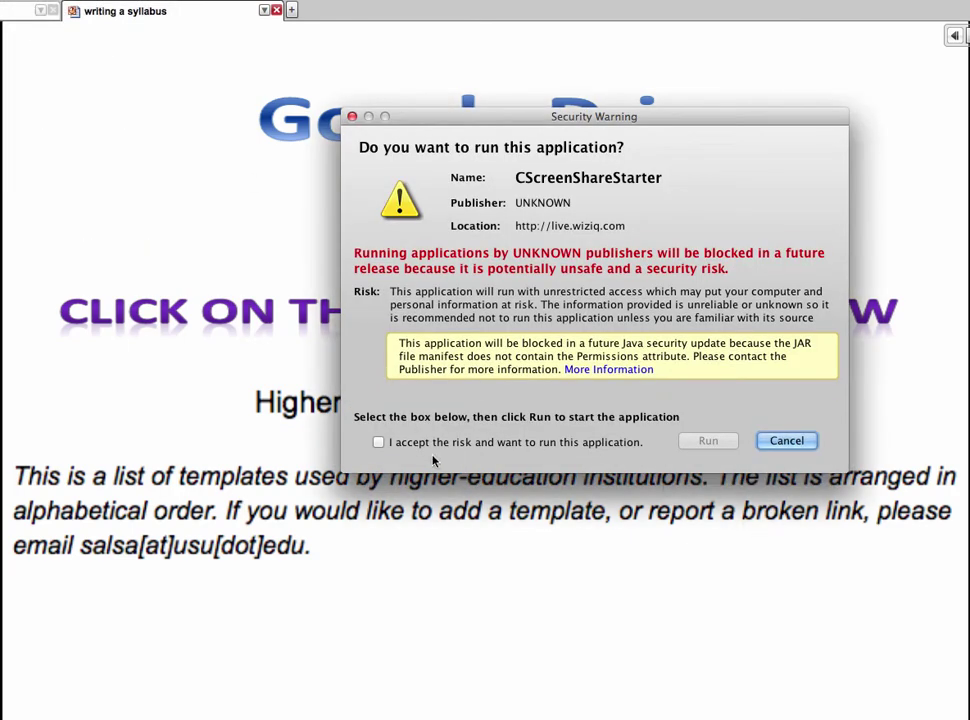
{"action": "left_click", "coordinate": [378, 442]}
{"action": "left_click", "coordinate": [704, 441]}
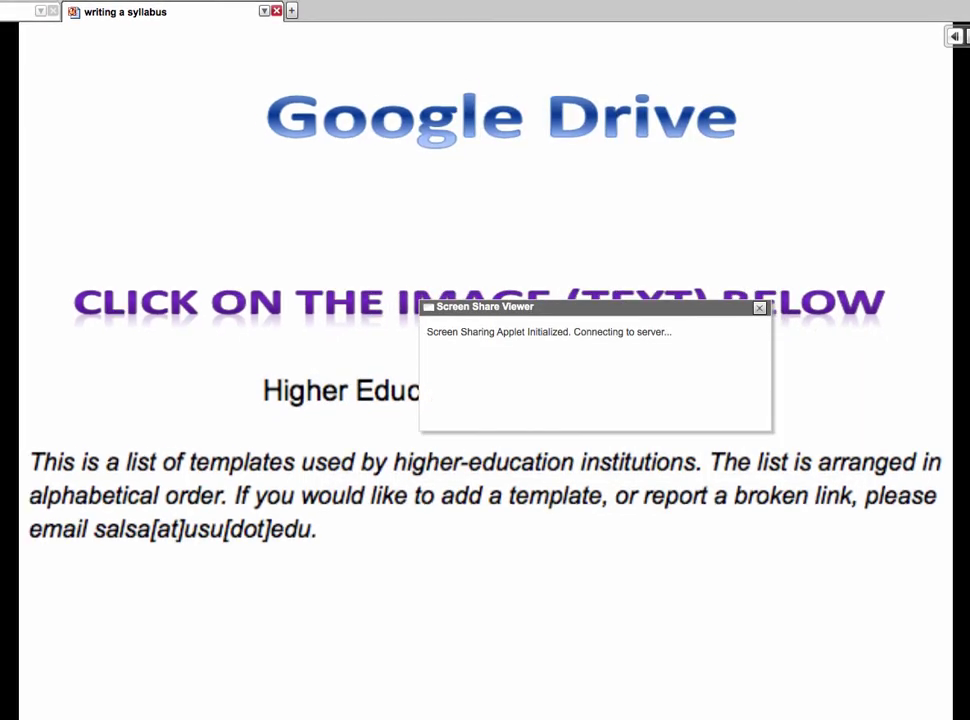
{"action": "left_click", "coordinate": [650, 255]}
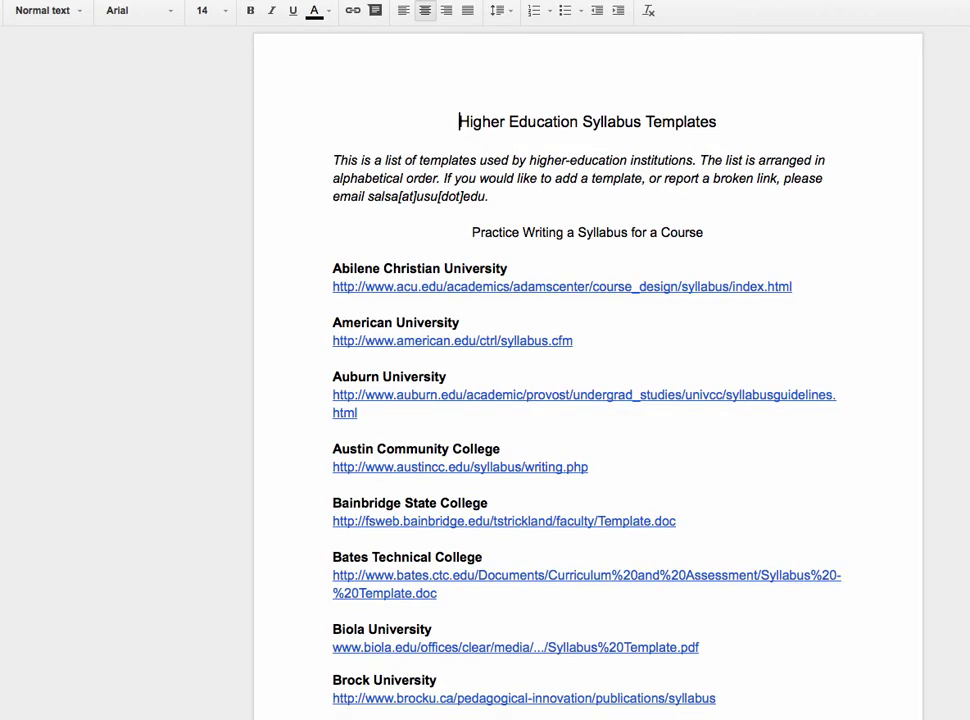
- Copy the syllabus templates document's share link from its Sharing settings
{"action": "key", "text": "ctrl+alt+f"}
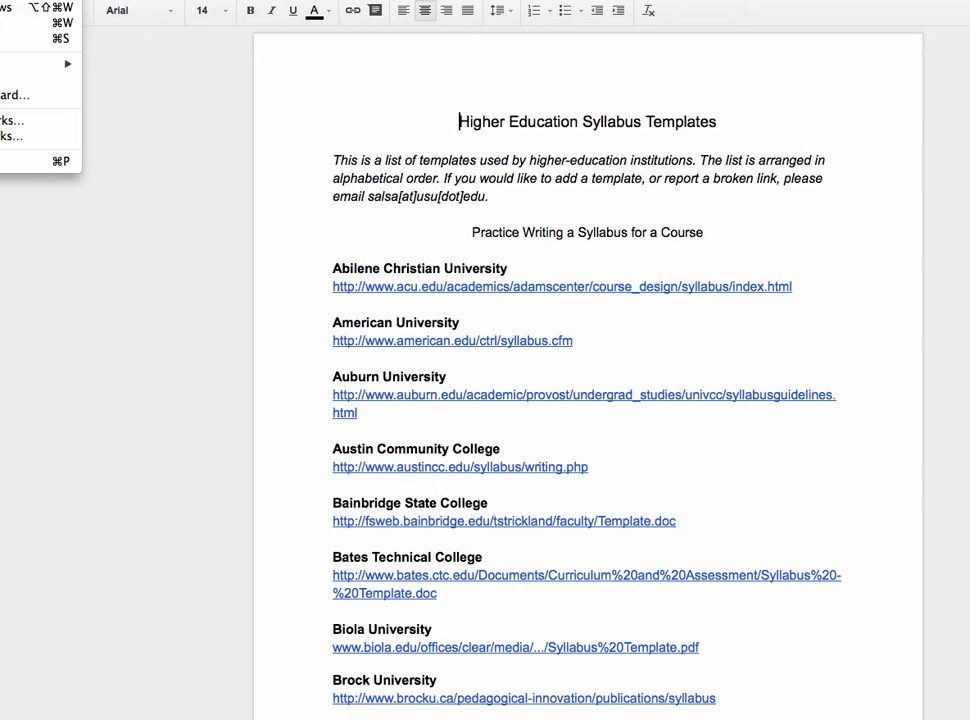
{"action": "key", "text": "Escape"}
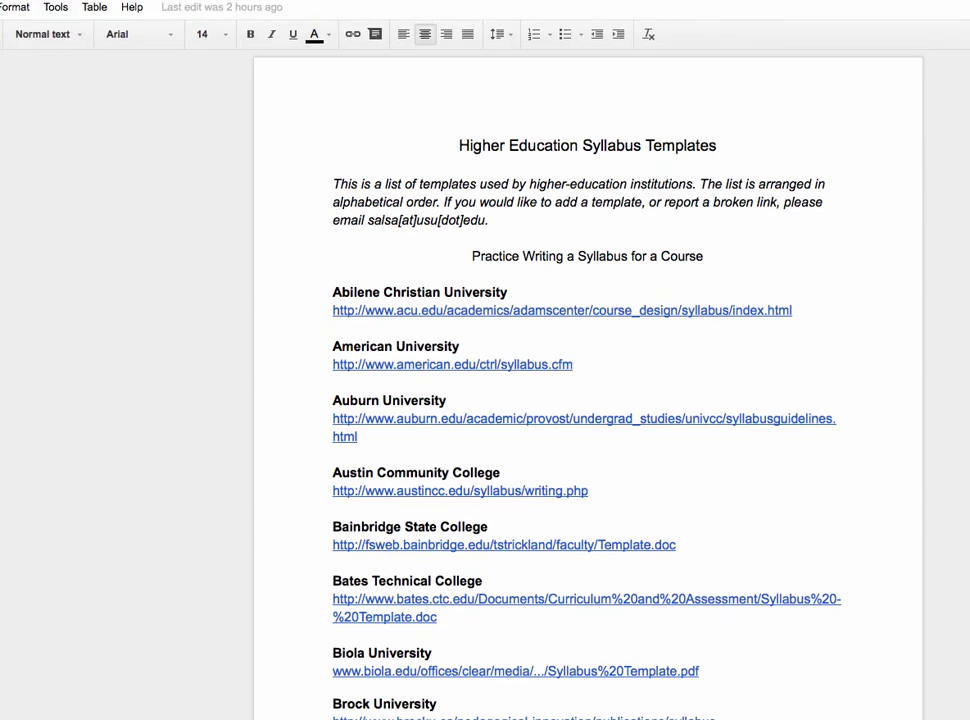
{"action": "scroll", "coordinate": [511, 201], "scroll_direction": "down", "scroll_amount": 5}
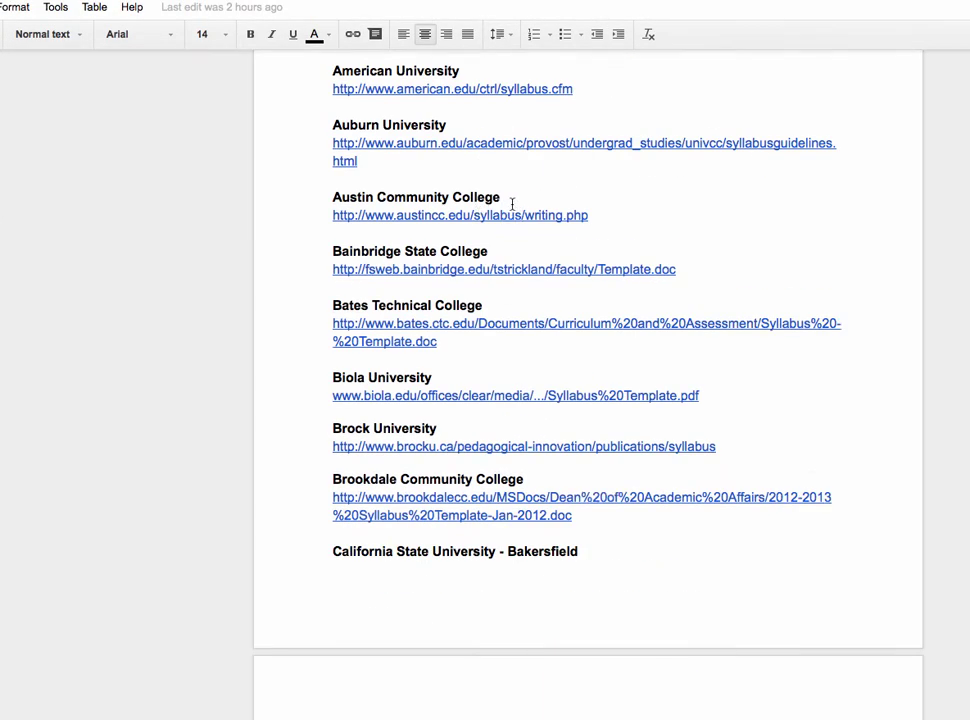
{"action": "scroll", "coordinate": [511, 203], "scroll_direction": "down", "scroll_amount": 4}
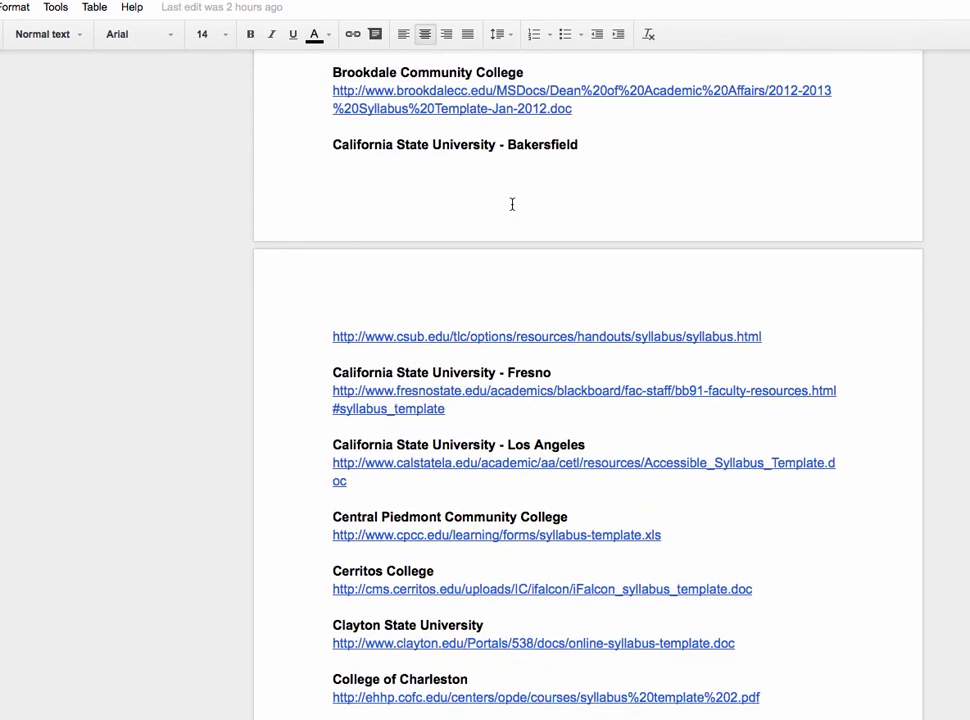
{"action": "scroll", "coordinate": [511, 204], "scroll_direction": "down", "scroll_amount": 5}
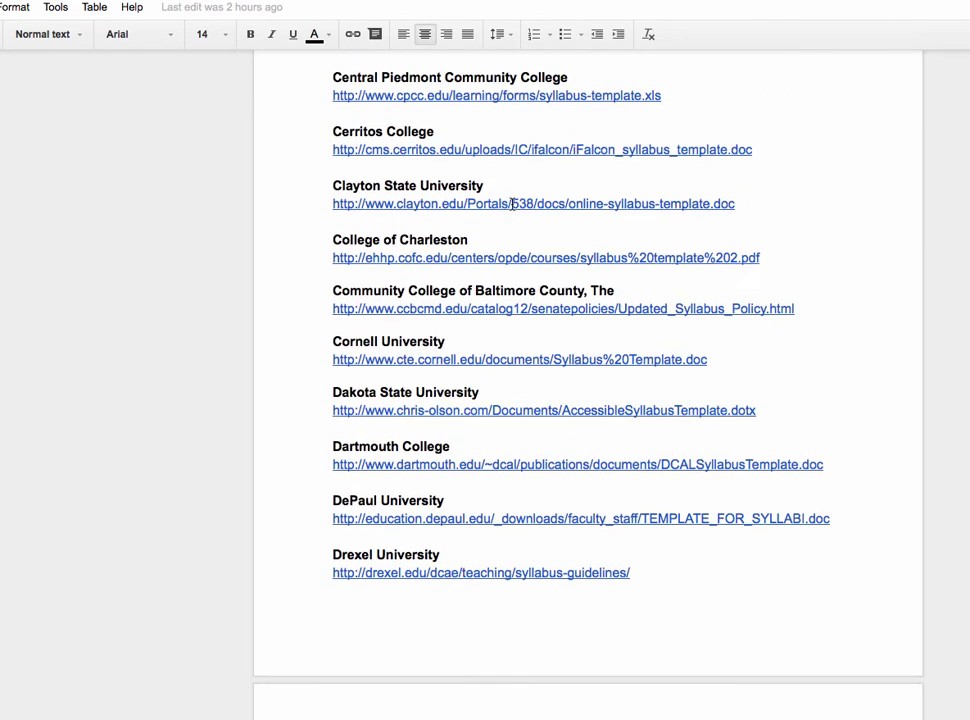
{"action": "scroll", "coordinate": [511, 204], "scroll_direction": "up", "scroll_amount": 15}
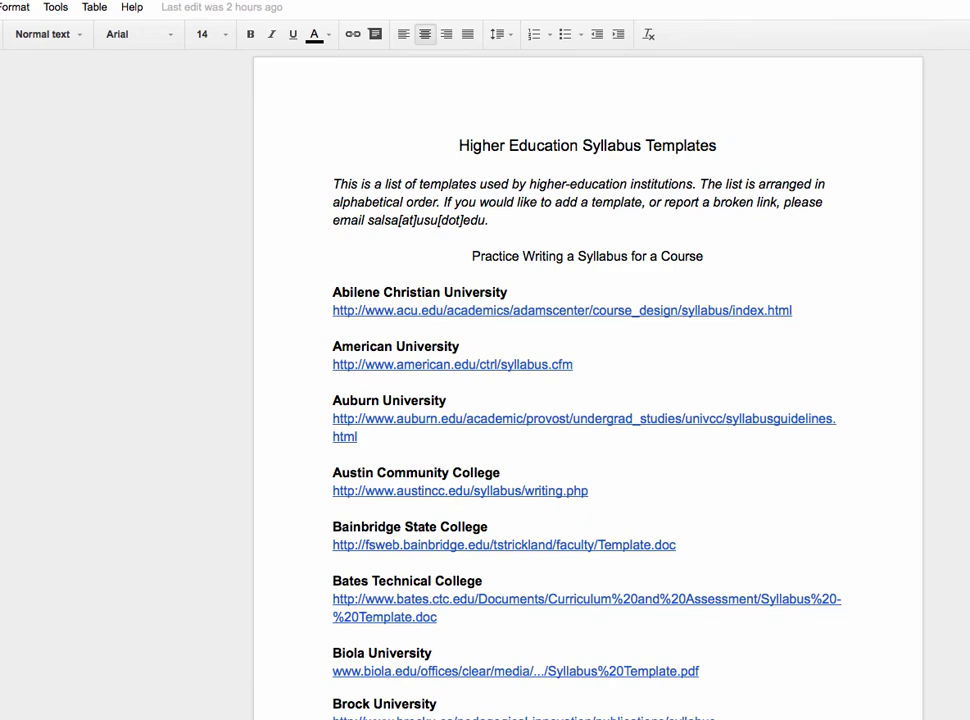
{"action": "left_click", "coordinate": [459, 145]}
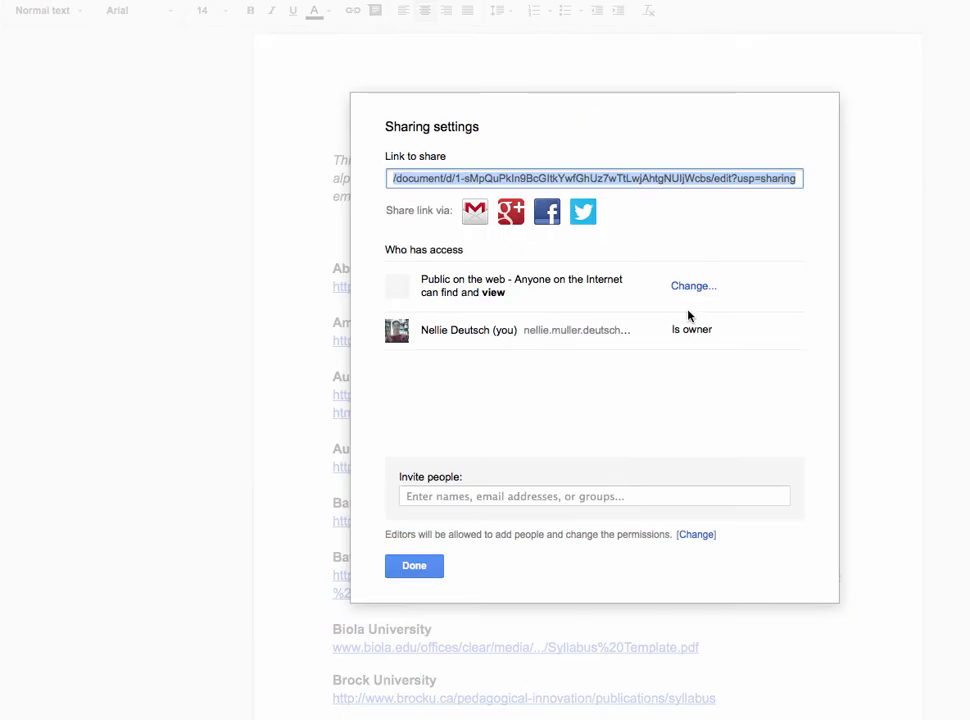
{"action": "right_click", "coordinate": [706, 185]}
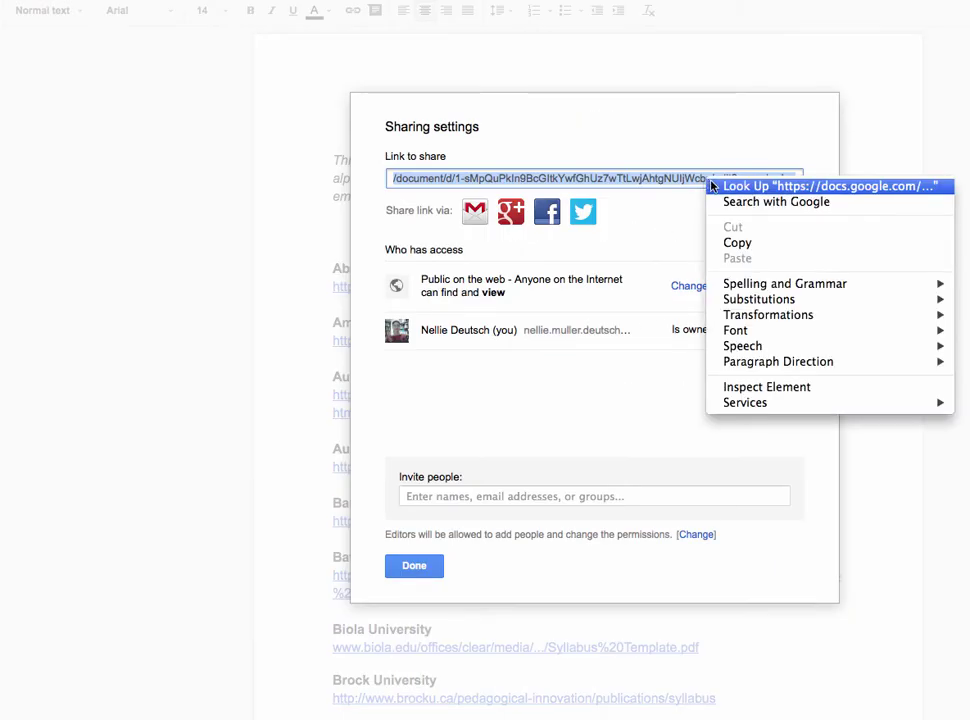
{"action": "left_click", "coordinate": [750, 243]}
{"action": "left_click", "coordinate": [416, 566]}
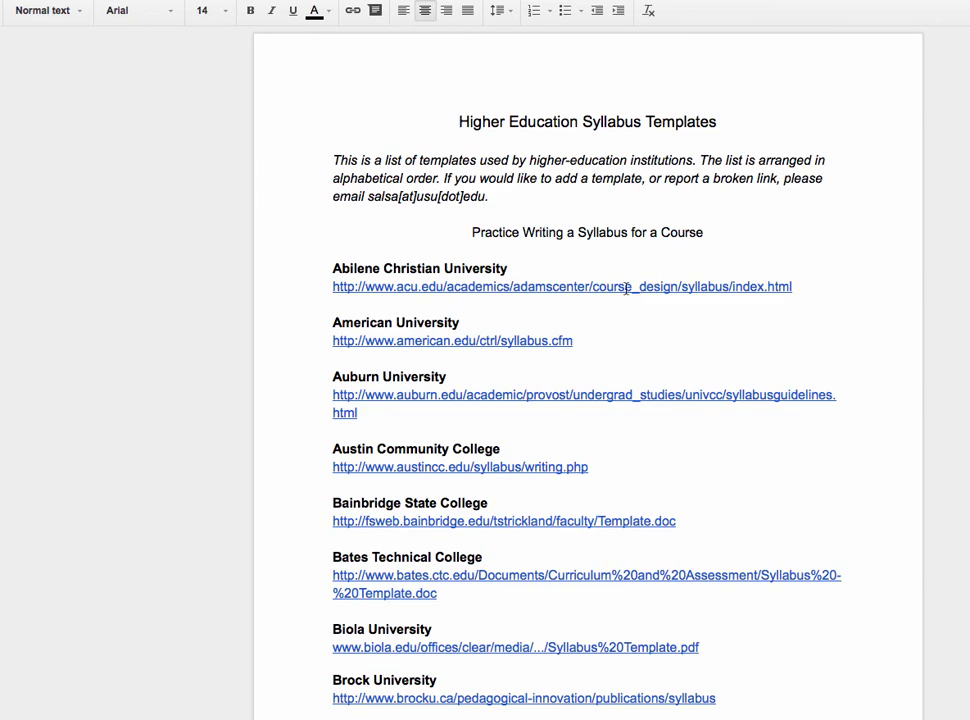
- Follow the Abilene Christian University link in the template list
{"action": "scroll", "coordinate": [448, 366], "scroll_direction": "down", "scroll_amount": 1}
{"action": "scroll", "coordinate": [501, 430], "scroll_direction": "down", "scroll_amount": 1}
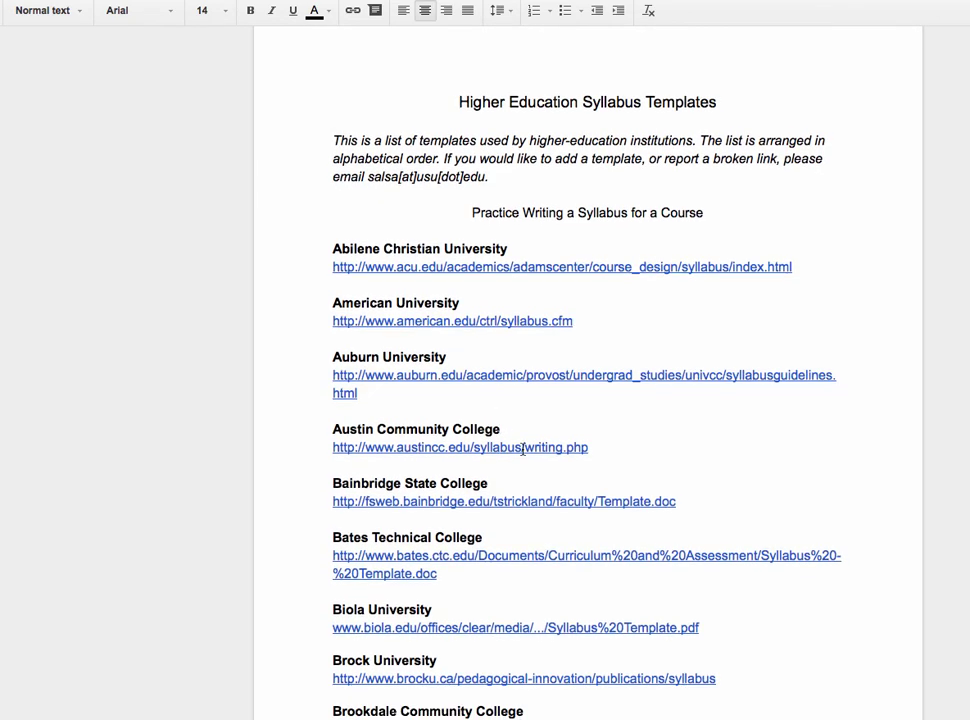
{"action": "left_click", "coordinate": [573, 266]}
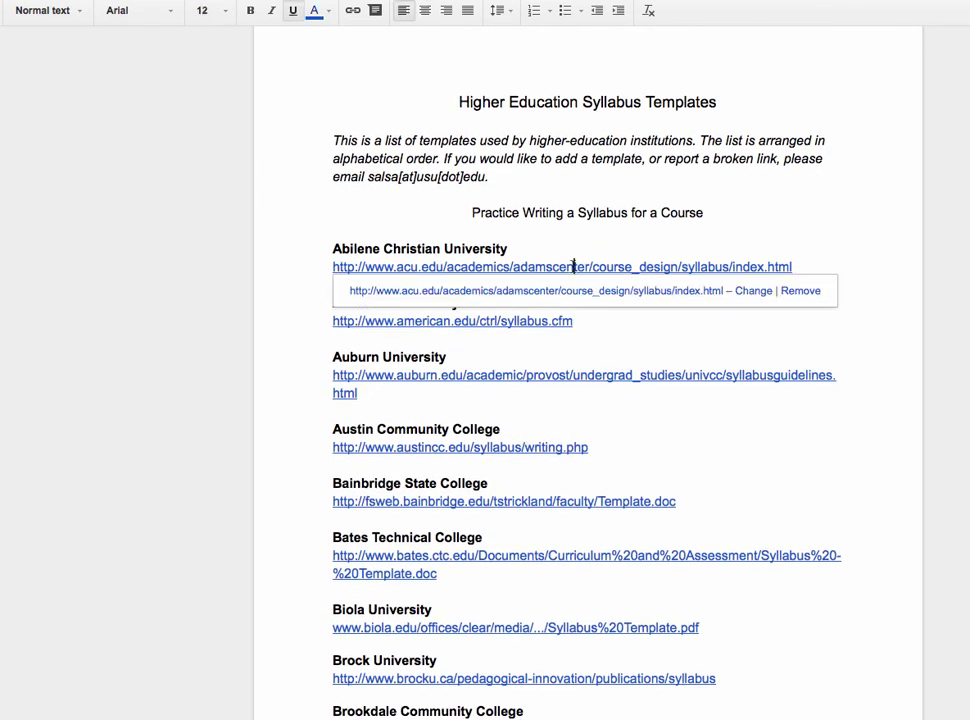
{"action": "left_click", "coordinate": [600, 291]}
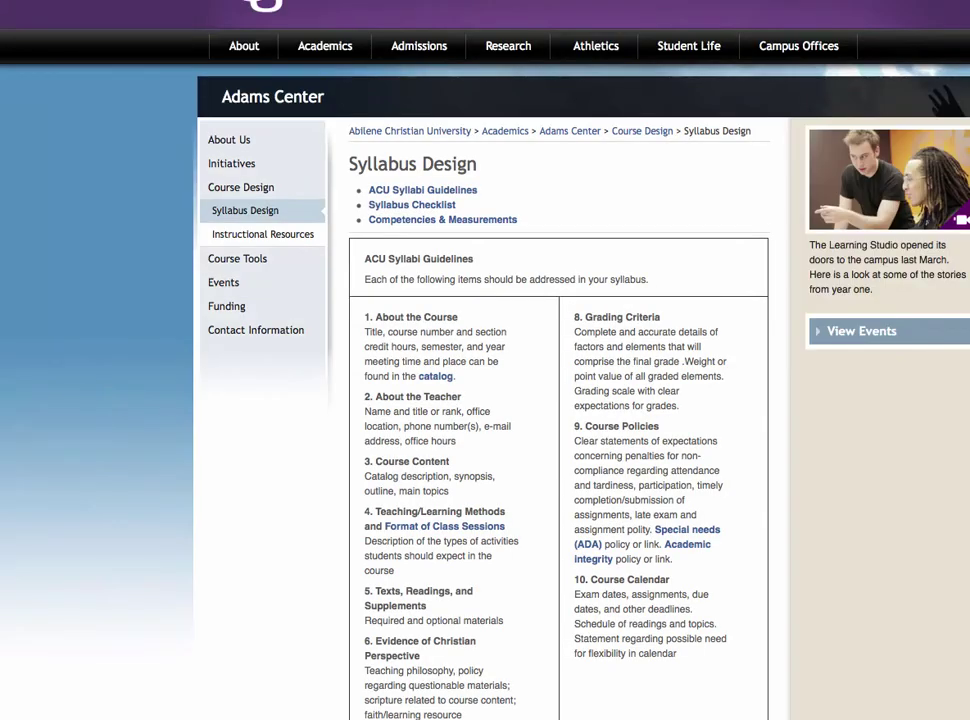
- Scroll through the ACU Syllabi Guidelines page, then close it to return to the templates doc
{"action": "scroll", "coordinate": [492, 335], "scroll_direction": "down", "scroll_amount": 1}
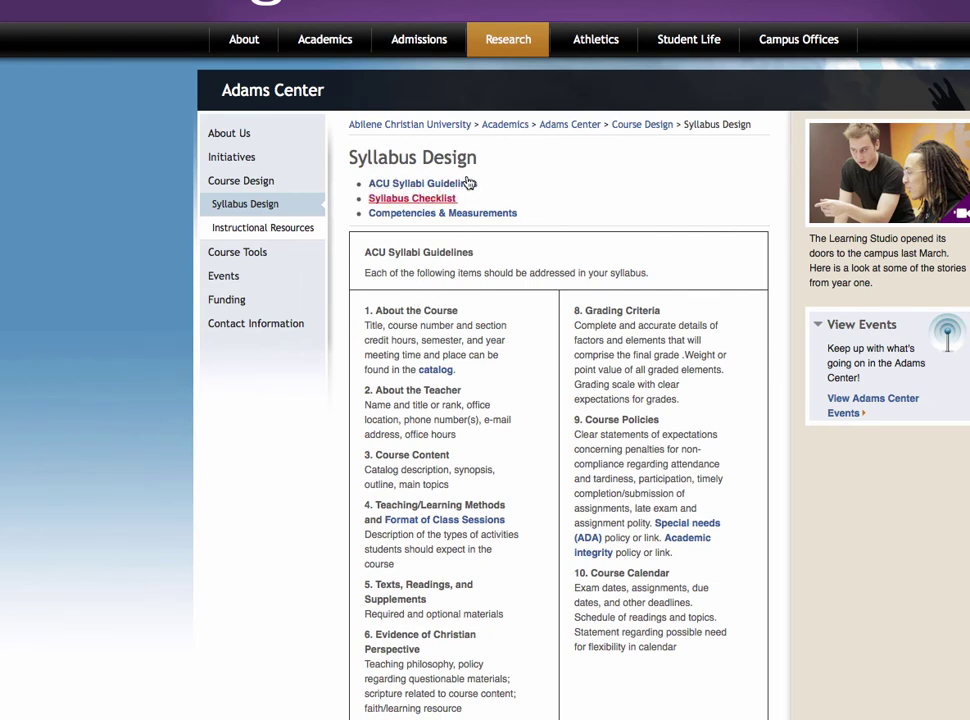
{"action": "scroll", "coordinate": [473, 230], "scroll_direction": "down", "scroll_amount": 2}
{"action": "scroll", "coordinate": [504, 310], "scroll_direction": "down", "scroll_amount": 3}
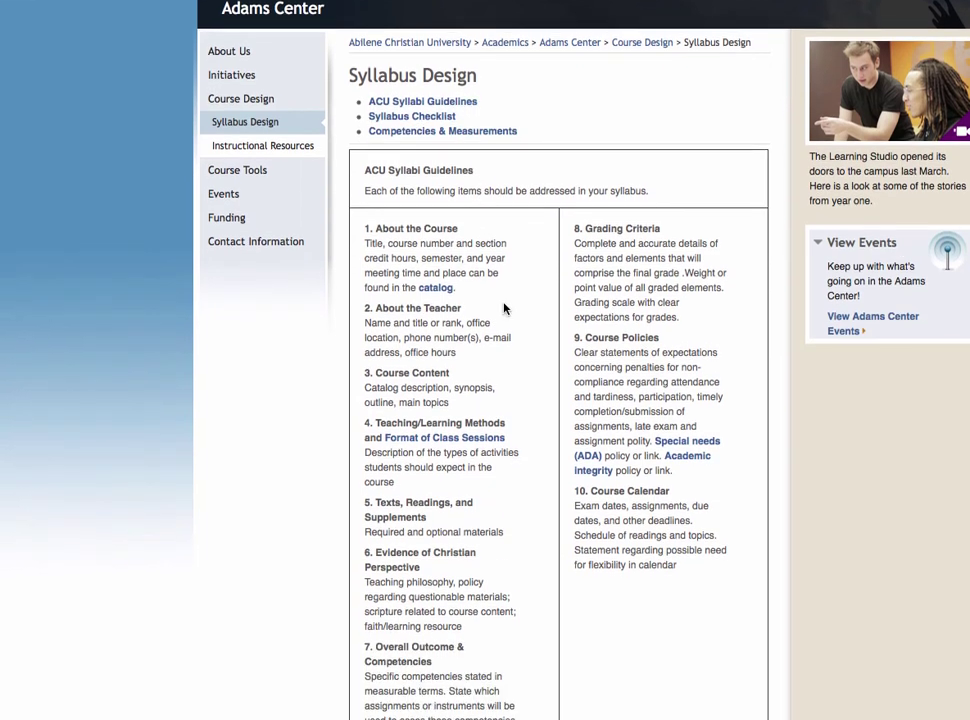
{"action": "scroll", "coordinate": [504, 308], "scroll_direction": "up", "scroll_amount": 4}
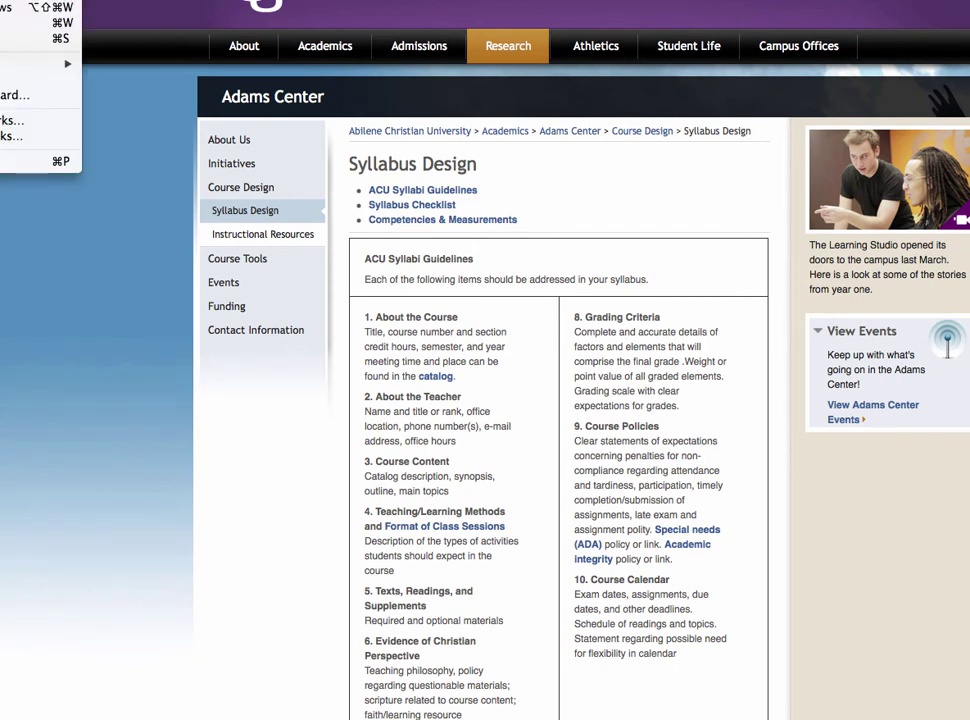
{"action": "key", "text": "Escape"}
{"action": "scroll", "coordinate": [485, 360], "scroll_direction": "up", "scroll_amount": 1}
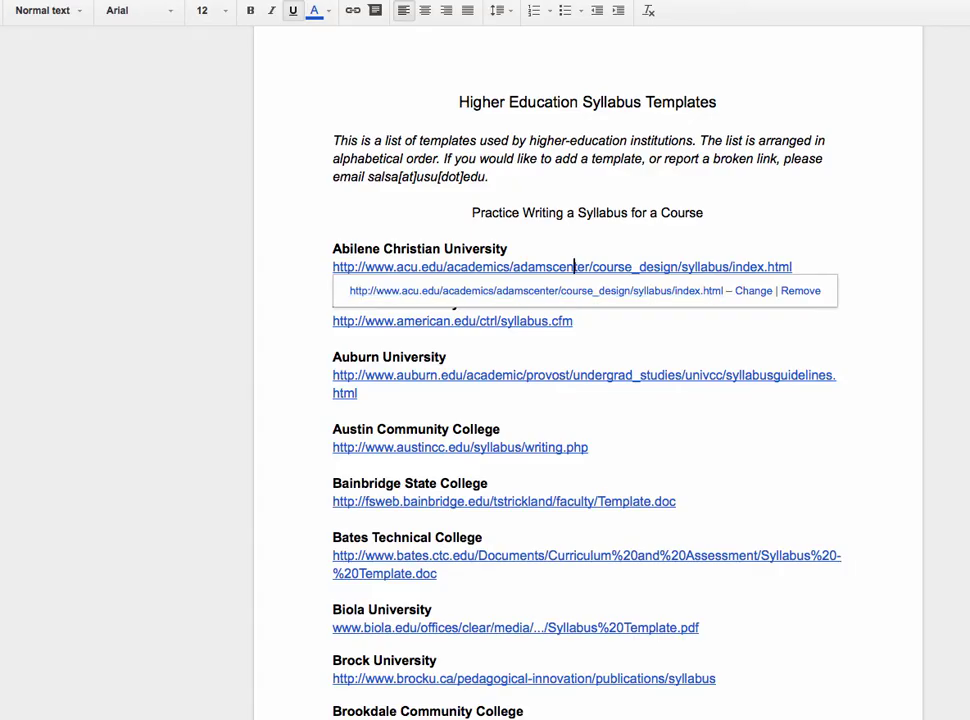
- Scroll down the Higher Education Syllabus Templates list
{"action": "scroll", "coordinate": [738, 524], "scroll_direction": "down", "scroll_amount": 1}
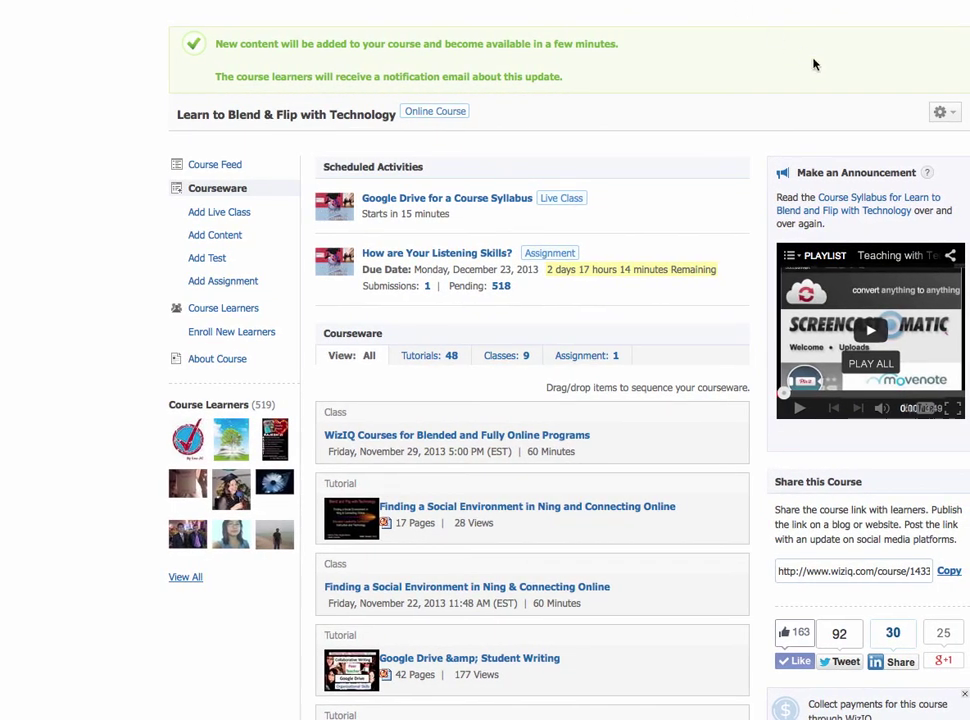
- Open the 'Course Syllabus for Learn to Blend and Flip with Technology' announcement link
{"action": "mouse_move", "coordinate": [823, 188]}
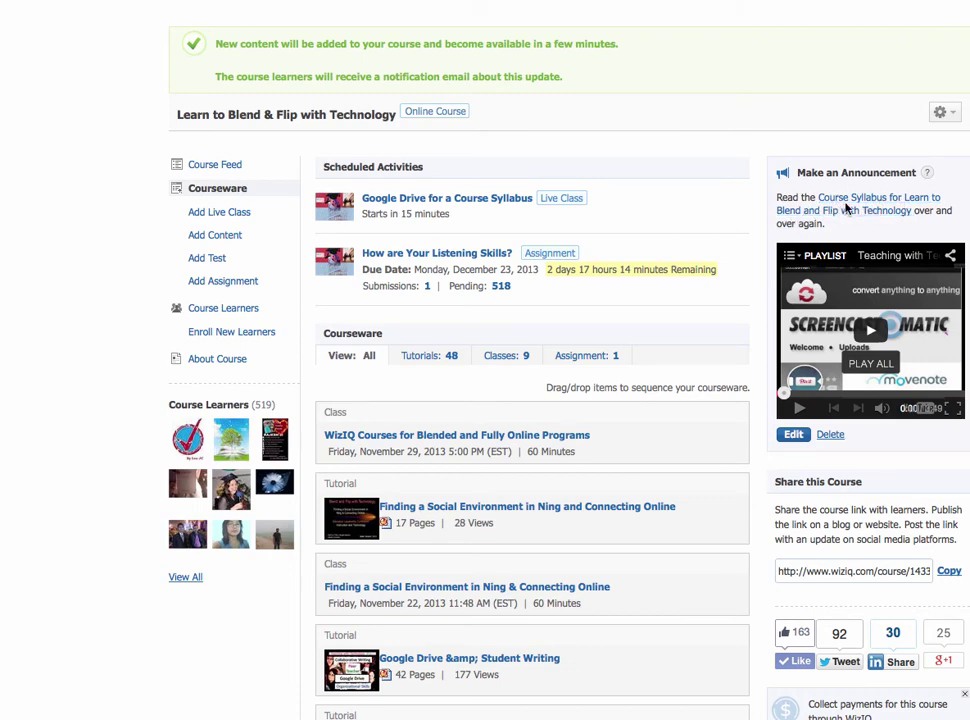
{"action": "left_click", "coordinate": [859, 210]}
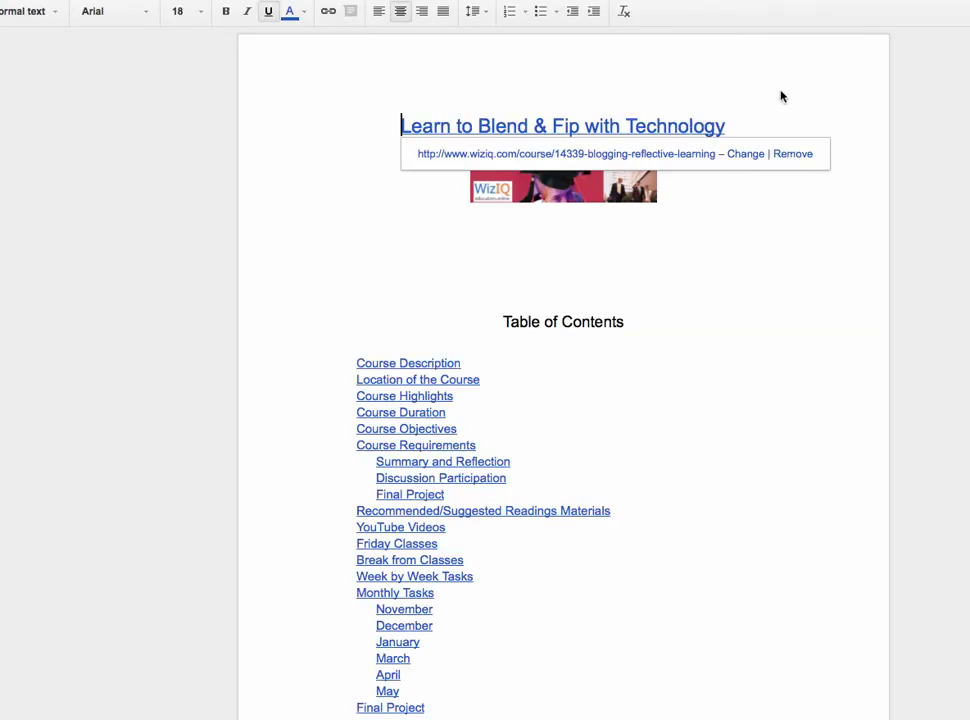
- Insert an automatic table of contents below the 'Table of Contents' heading
{"action": "scroll", "coordinate": [725, 259], "scroll_direction": "down", "scroll_amount": 2}
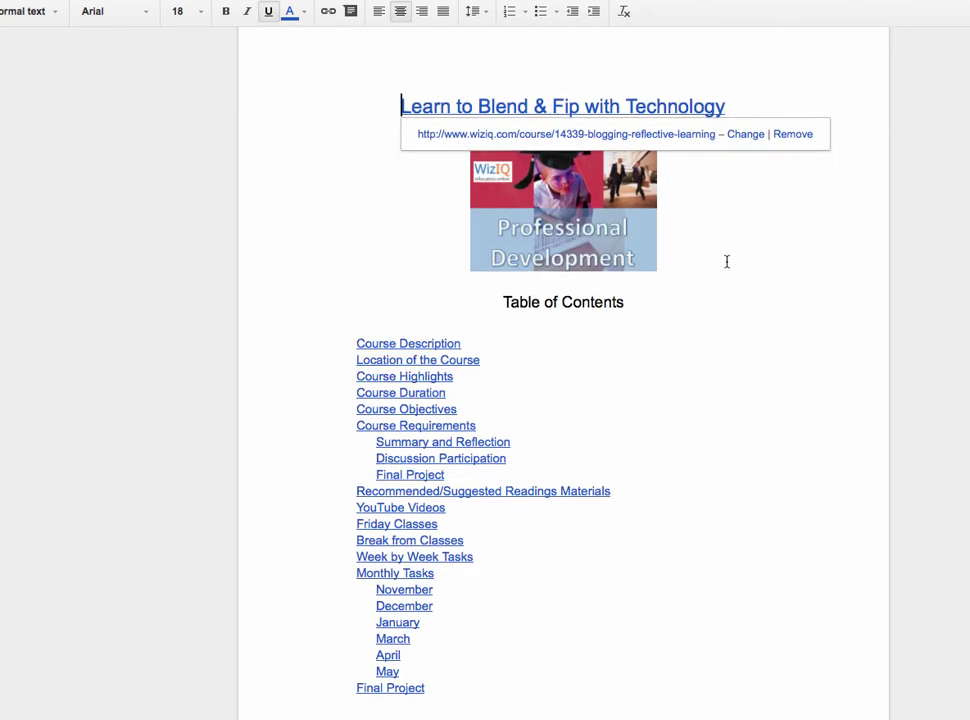
{"action": "scroll", "coordinate": [747, 227], "scroll_direction": "down", "scroll_amount": 1}
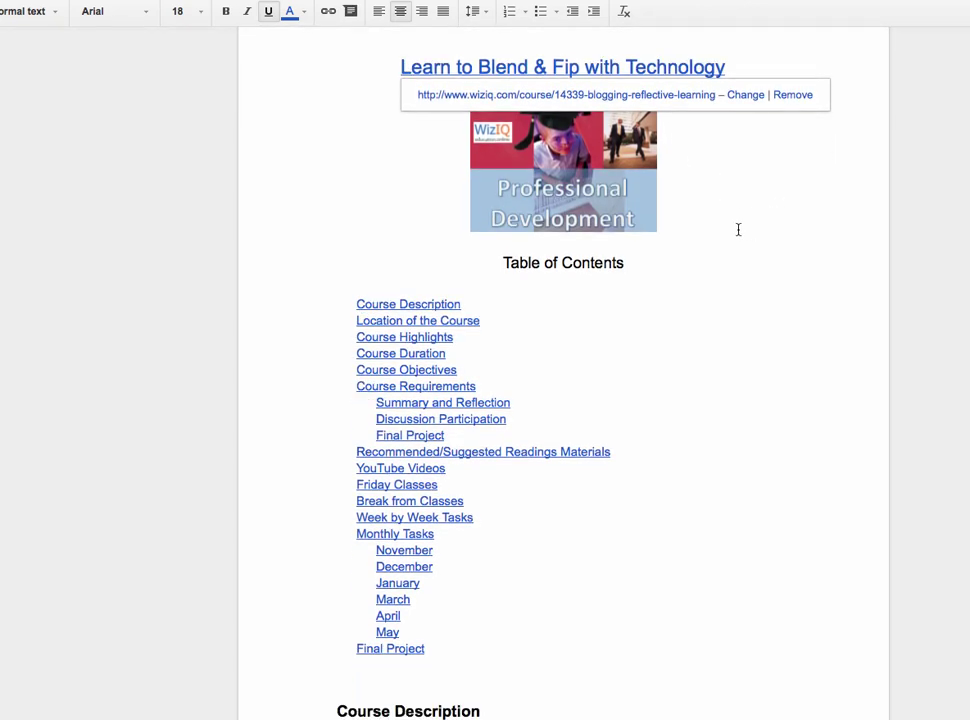
{"action": "left_click", "coordinate": [563, 281]}
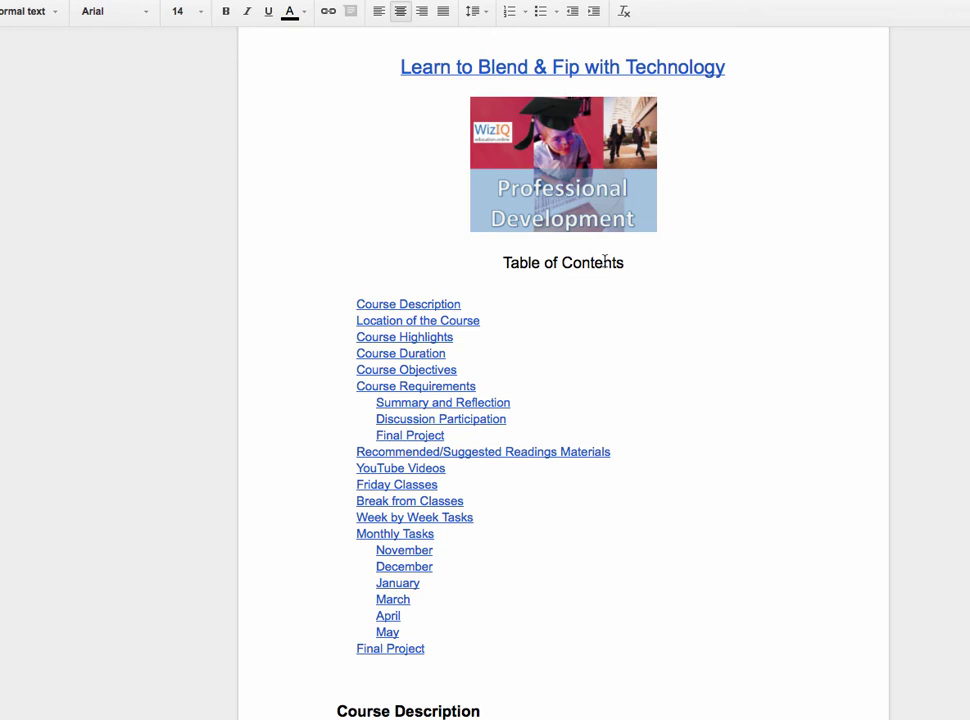
{"action": "scroll", "coordinate": [379, 301], "scroll_direction": "down", "scroll_amount": 2}
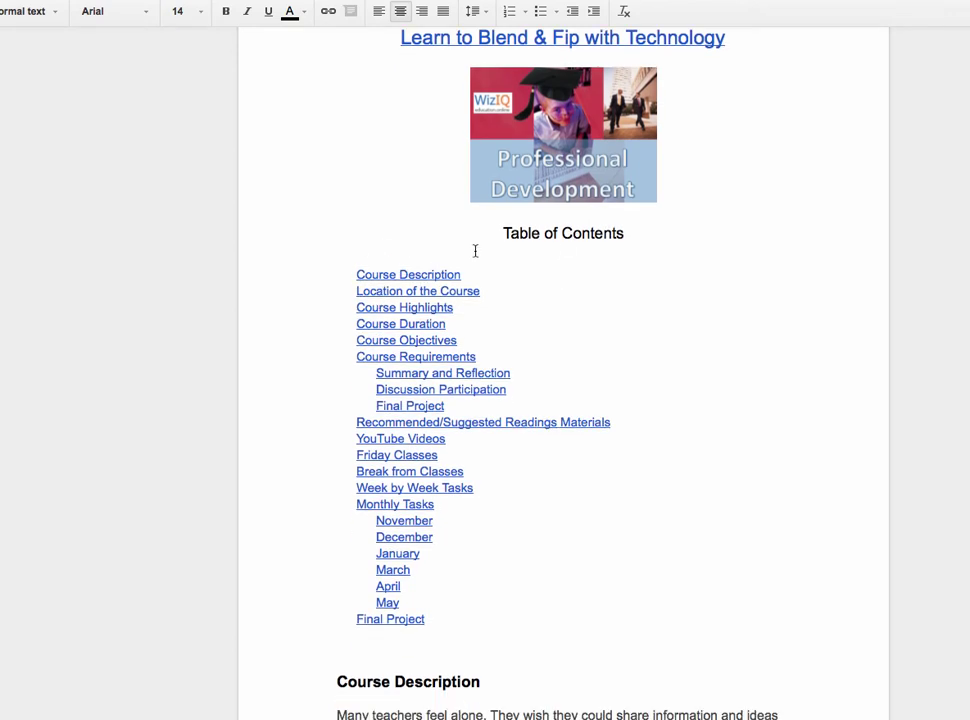
{"action": "scroll", "coordinate": [293, 156], "scroll_direction": "up", "scroll_amount": 2}
{"action": "scroll", "coordinate": [293, 156], "scroll_direction": "up", "scroll_amount": 3}
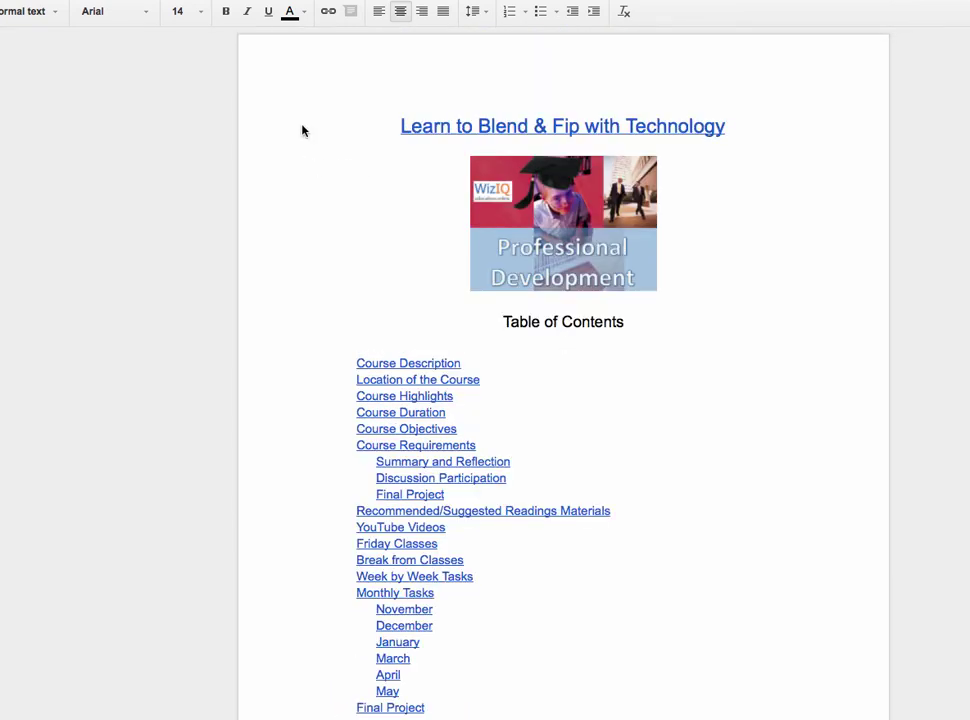
{"action": "left_click", "coordinate": [11, 1]}
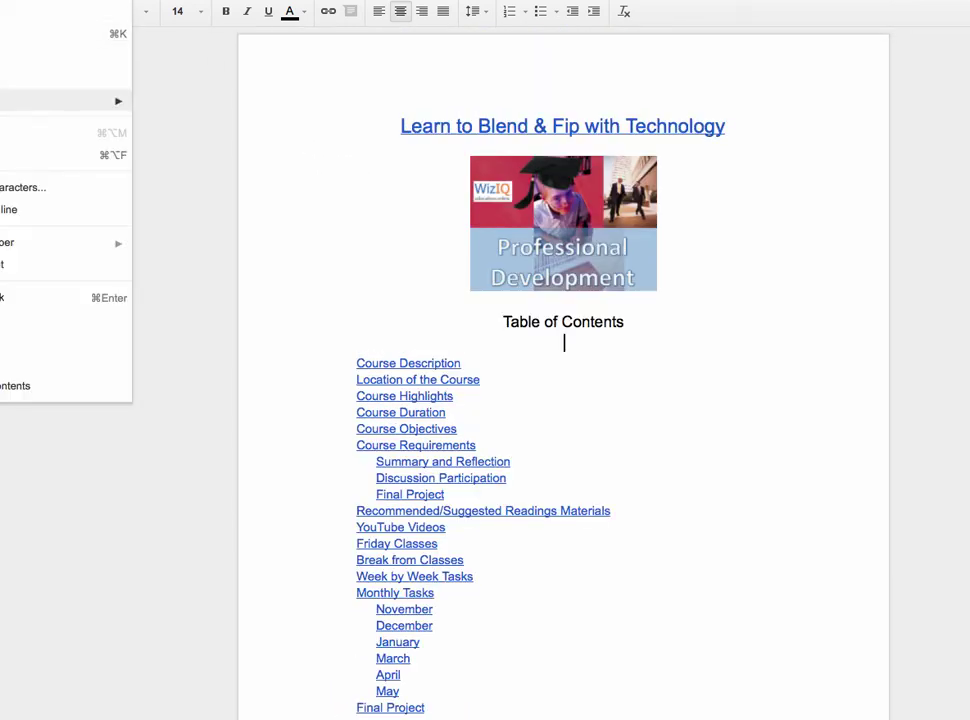
{"action": "left_click", "coordinate": [16, 391]}
- Test the Course Description and Course Highlights entries by jumping to their headings
{"action": "left_click", "coordinate": [500, 404]}
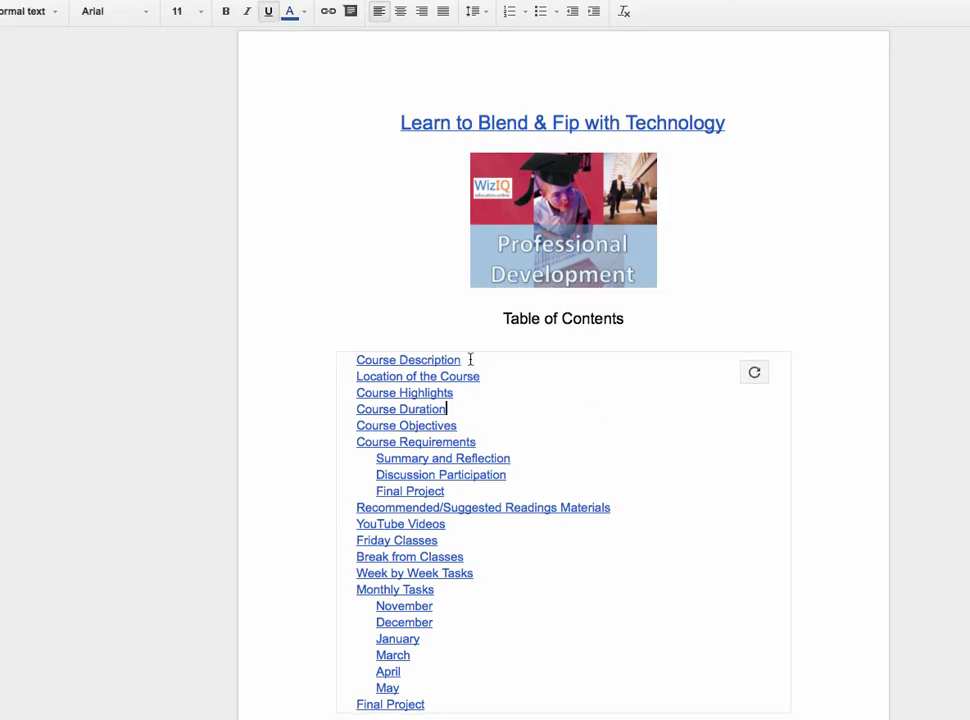
{"action": "left_click", "coordinate": [422, 359]}
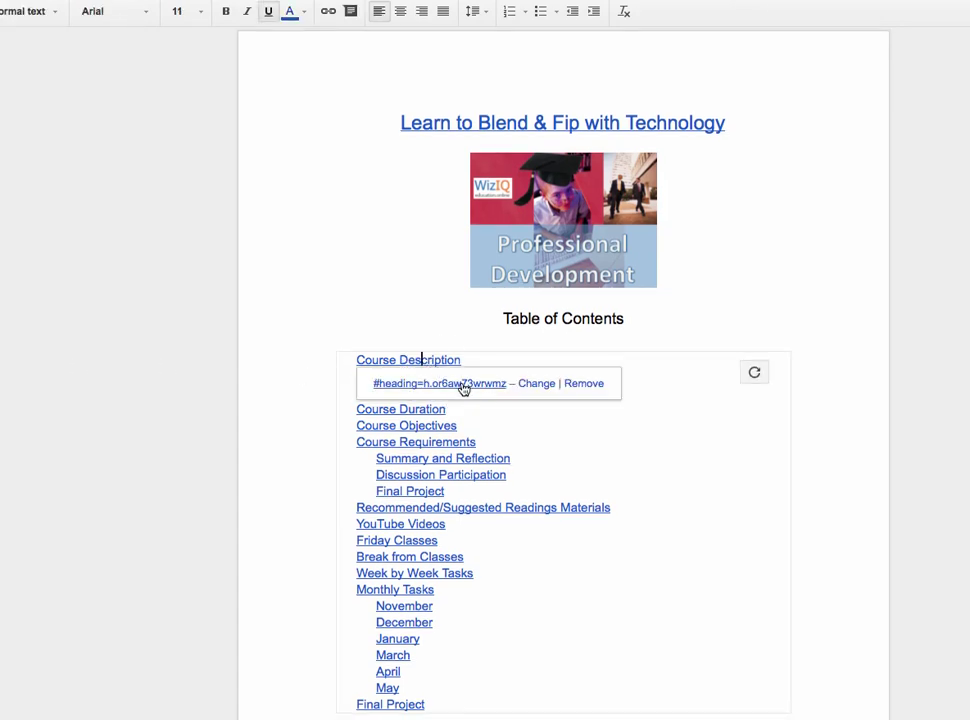
{"action": "left_click", "coordinate": [463, 389]}
{"action": "scroll", "coordinate": [473, 340], "scroll_direction": "up", "scroll_amount": 10}
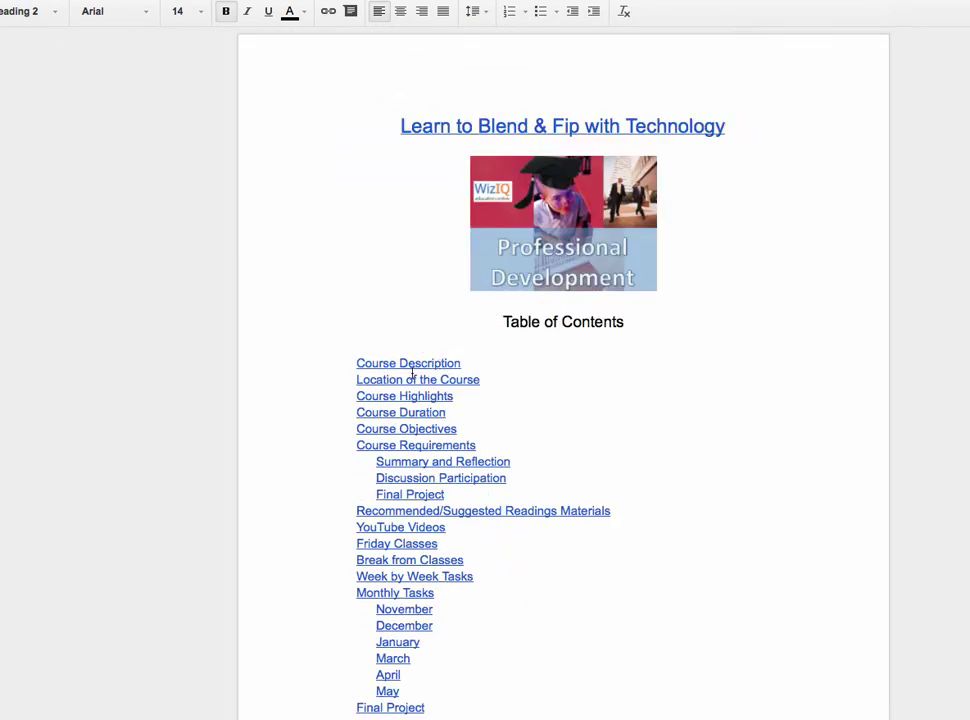
{"action": "left_click", "coordinate": [396, 396]}
{"action": "left_click", "coordinate": [433, 420]}
{"action": "scroll", "coordinate": [481, 411], "scroll_direction": "down", "scroll_amount": 8}
{"action": "scroll", "coordinate": [481, 411], "scroll_direction": "down", "scroll_amount": 10}
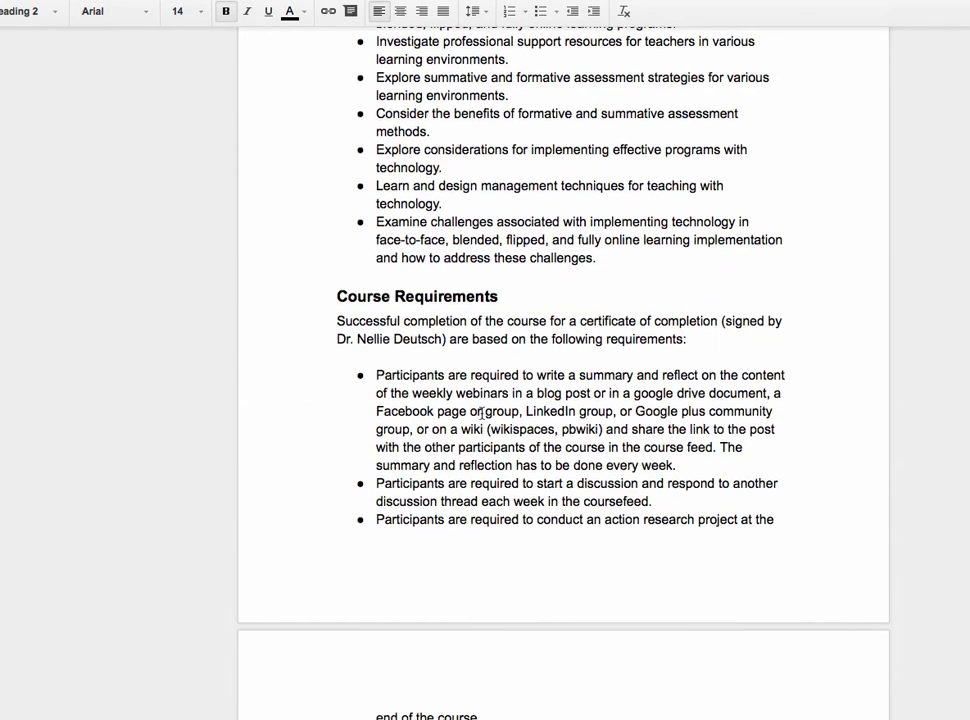
{"action": "scroll", "coordinate": [481, 411], "scroll_direction": "down", "scroll_amount": 4}
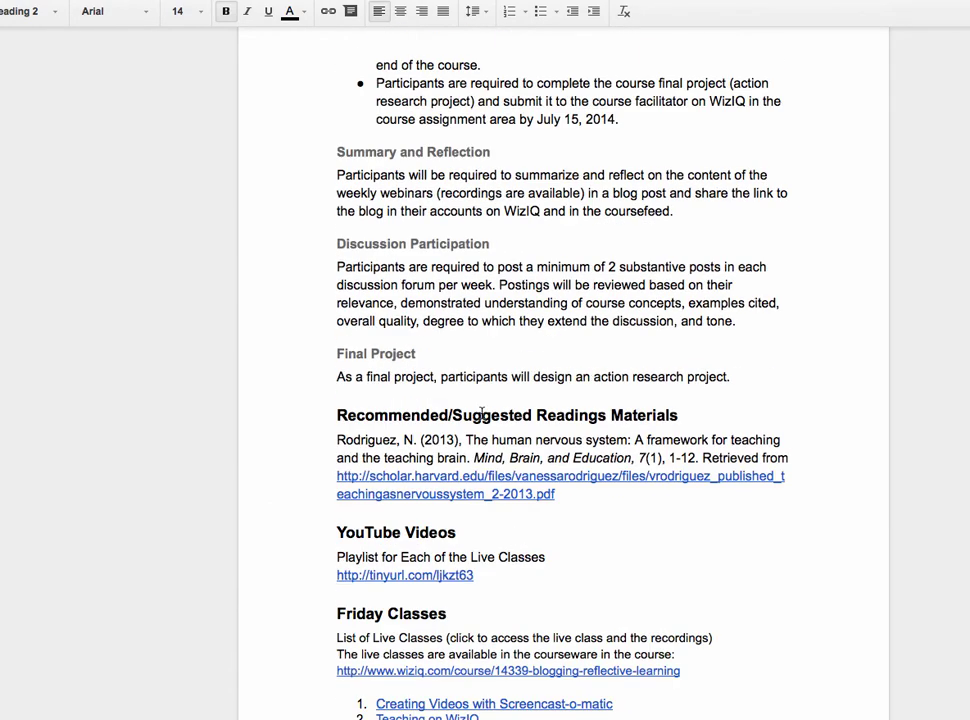
{"action": "scroll", "coordinate": [481, 411], "scroll_direction": "down", "scroll_amount": 15}
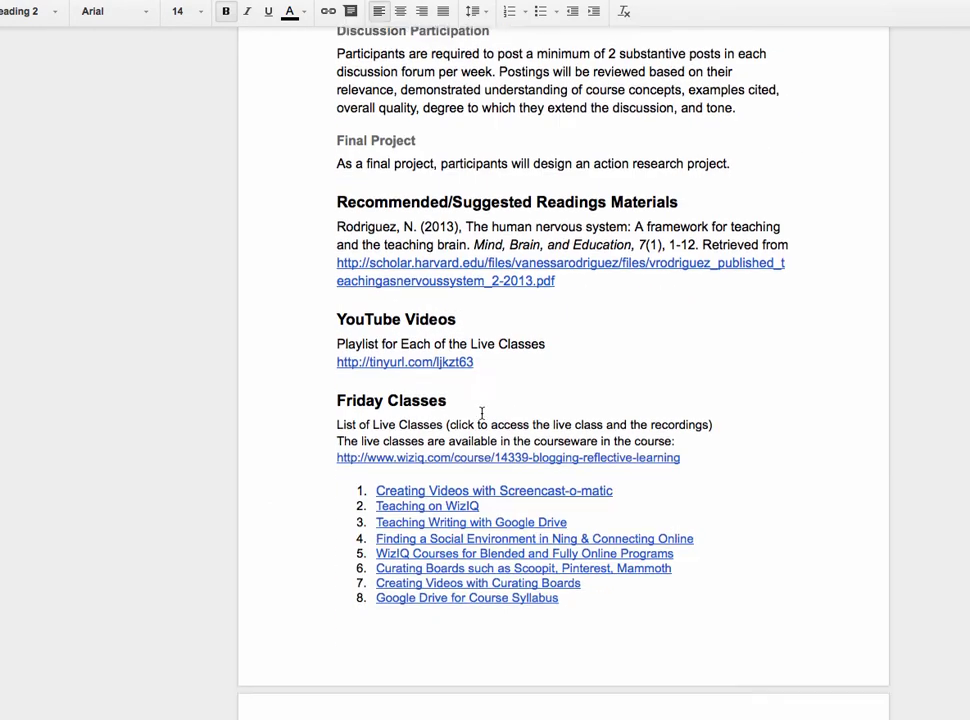
{"action": "scroll", "coordinate": [481, 411], "scroll_direction": "up", "scroll_amount": 20}
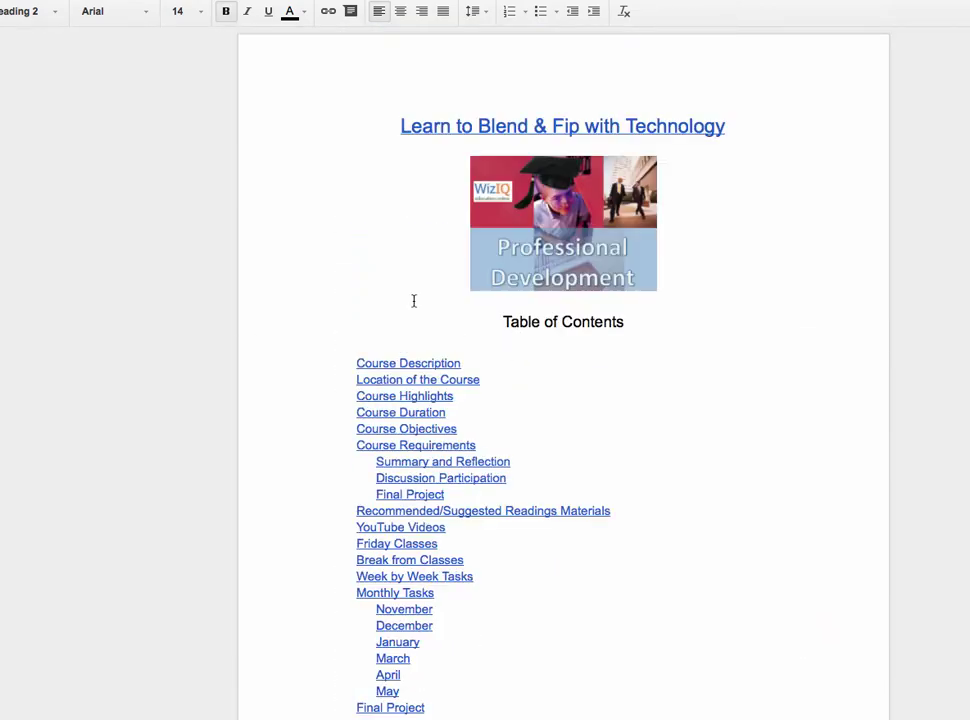
{"action": "left_click", "coordinate": [20, 0]}
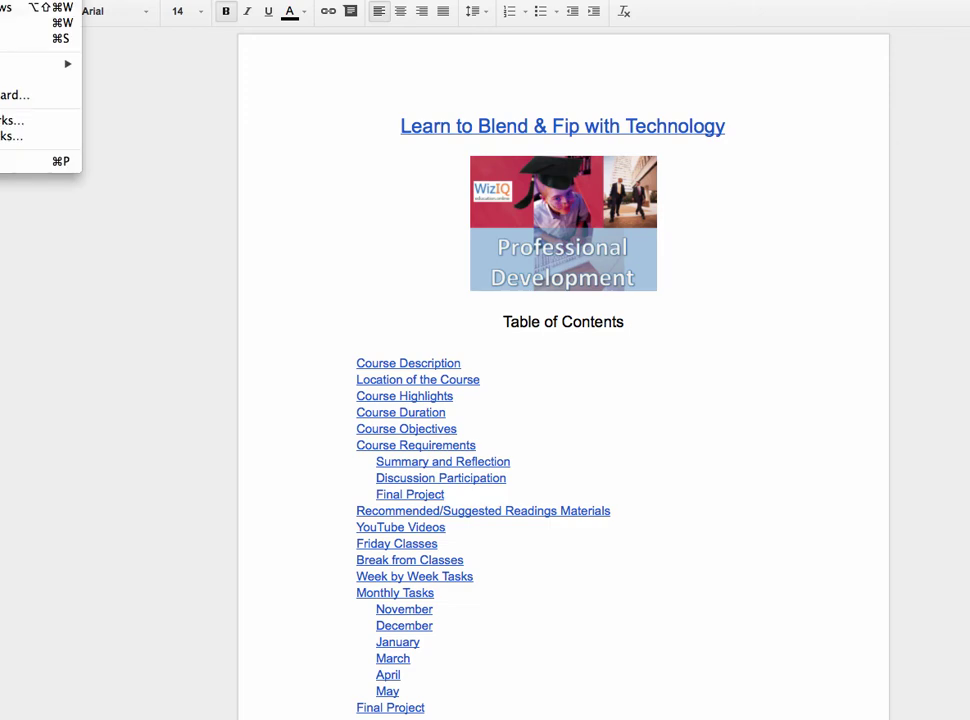
- Copy the course syllabus document's share link from its Sharing settings
{"action": "mouse_move", "coordinate": [45, 0]}
{"action": "key", "text": "Escape"}
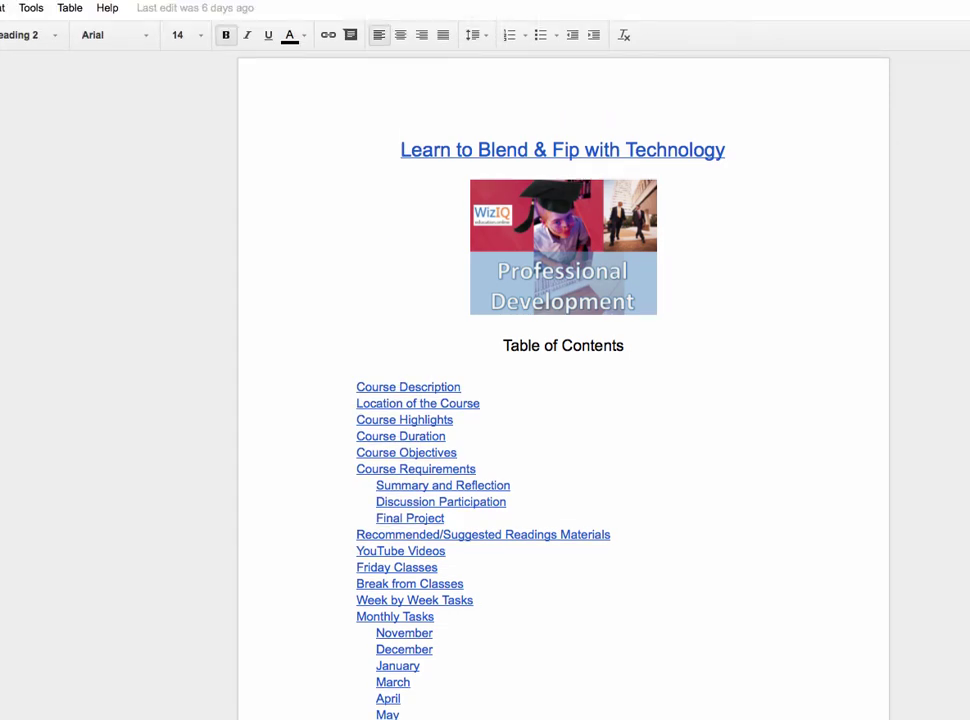
{"action": "right_click", "coordinate": [452, 0]}
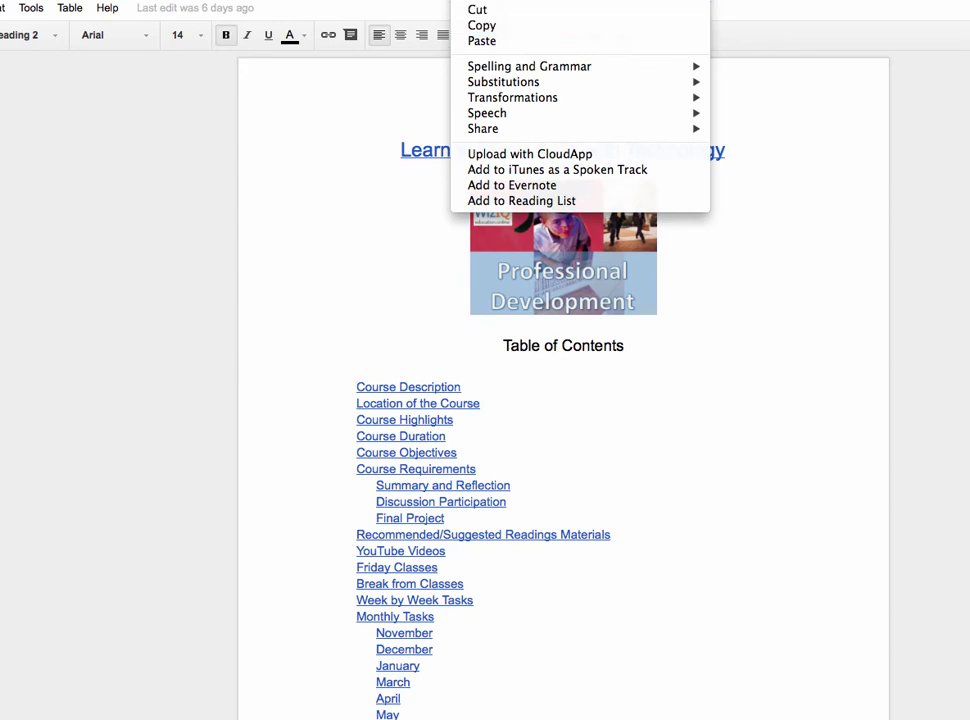
{"action": "key", "text": "Escape"}
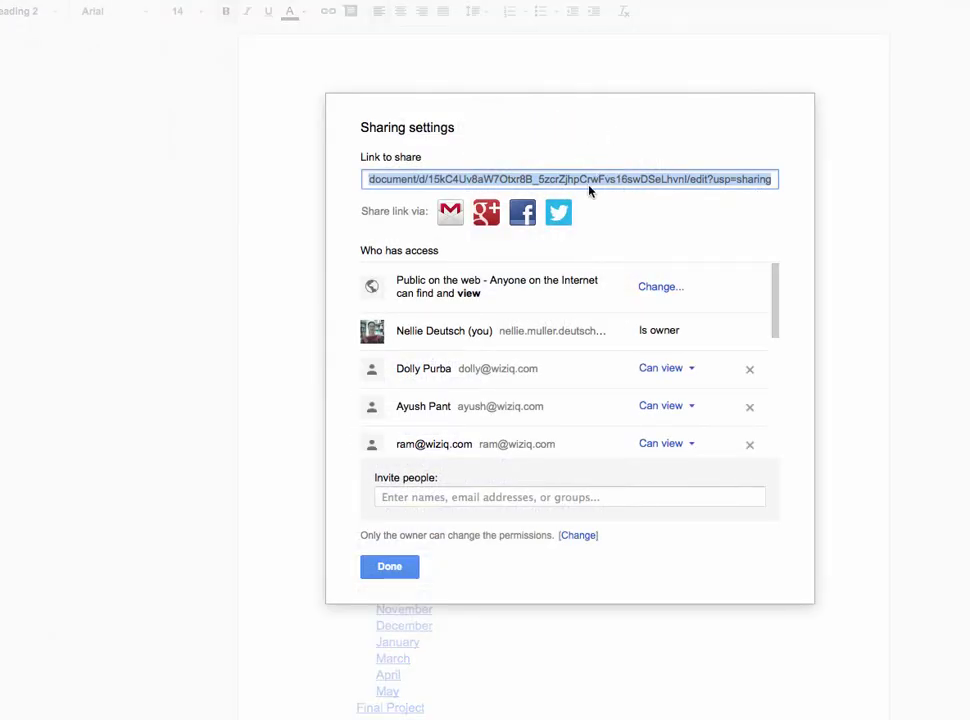
{"action": "right_click", "coordinate": [595, 182]}
{"action": "left_click", "coordinate": [630, 244]}
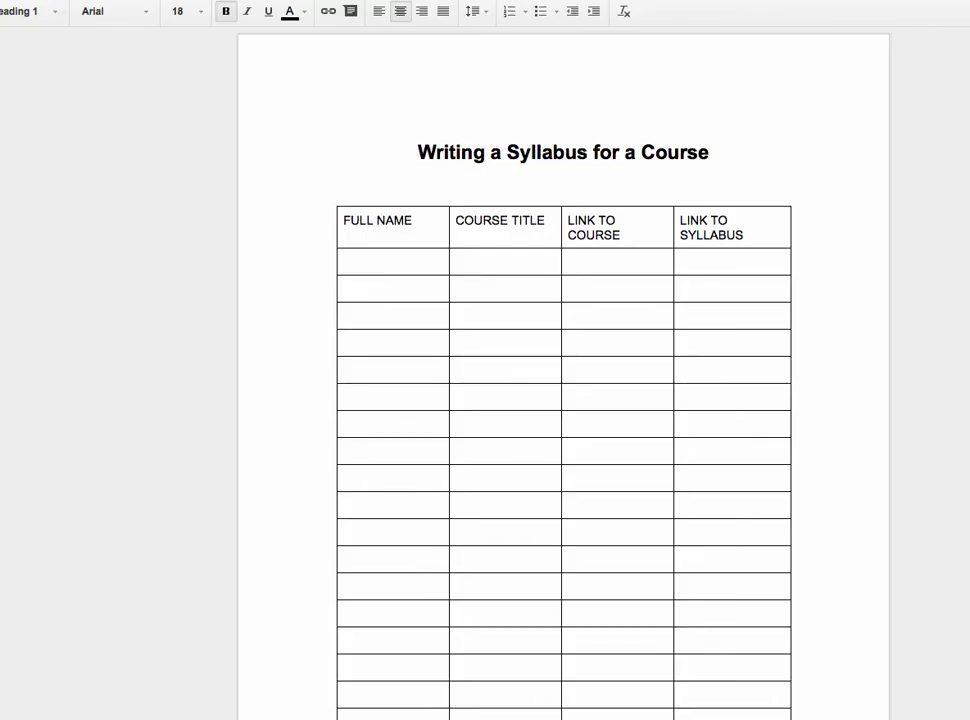
- Copy the Writing a Syllabus for a Course document's edit-enabled share link
{"action": "key", "text": "ctrl+alt+f"}
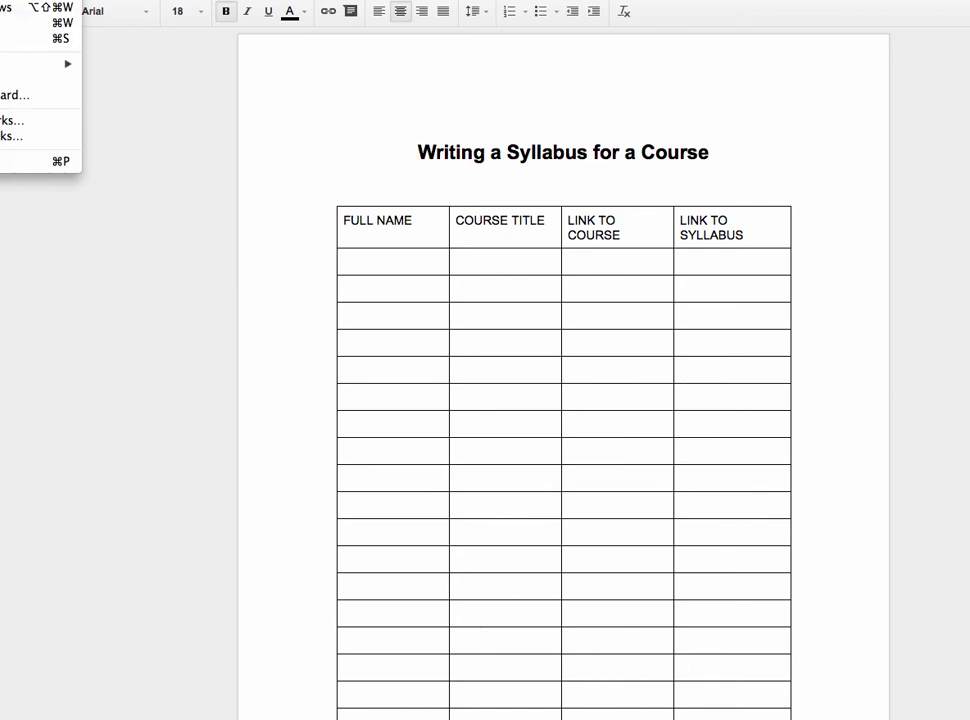
{"action": "key", "text": "super+o"}
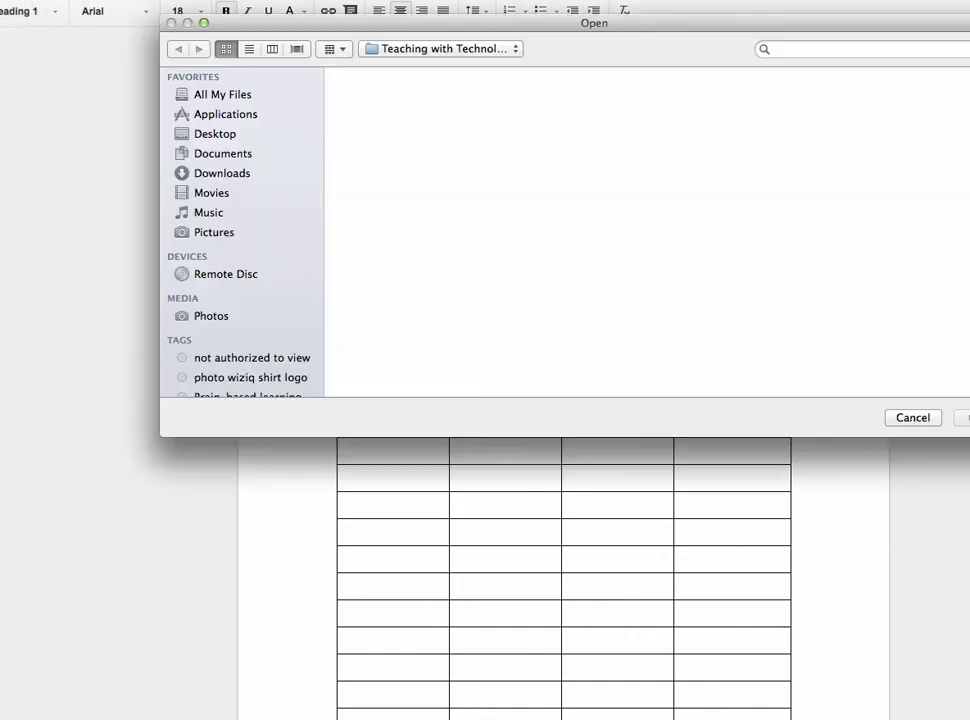
{"action": "left_click", "coordinate": [913, 418]}
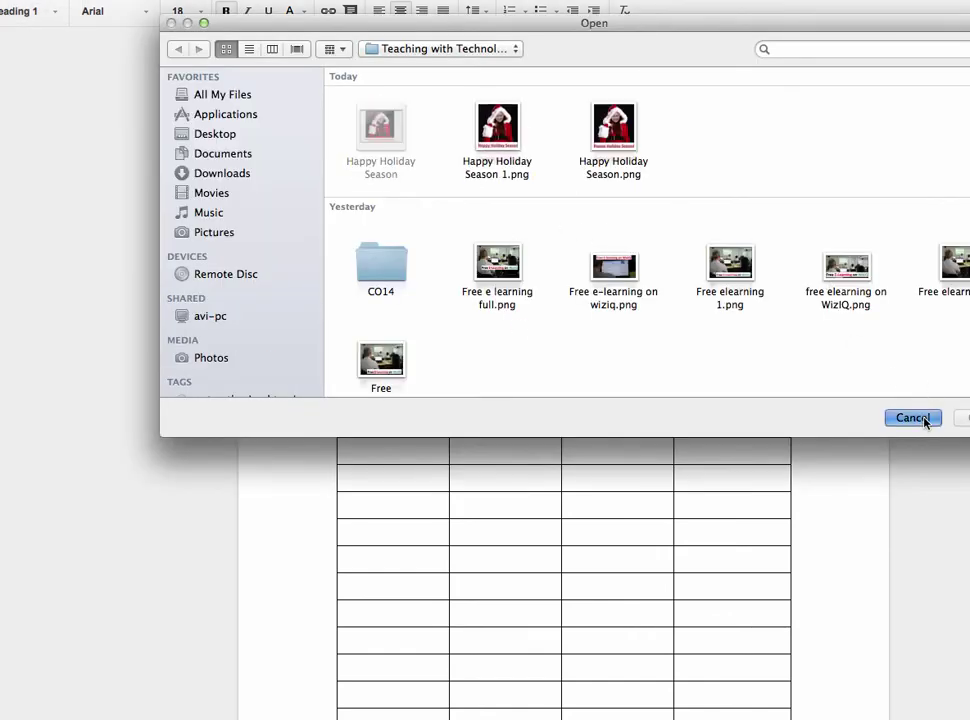
{"action": "left_click", "coordinate": [3, 2]}
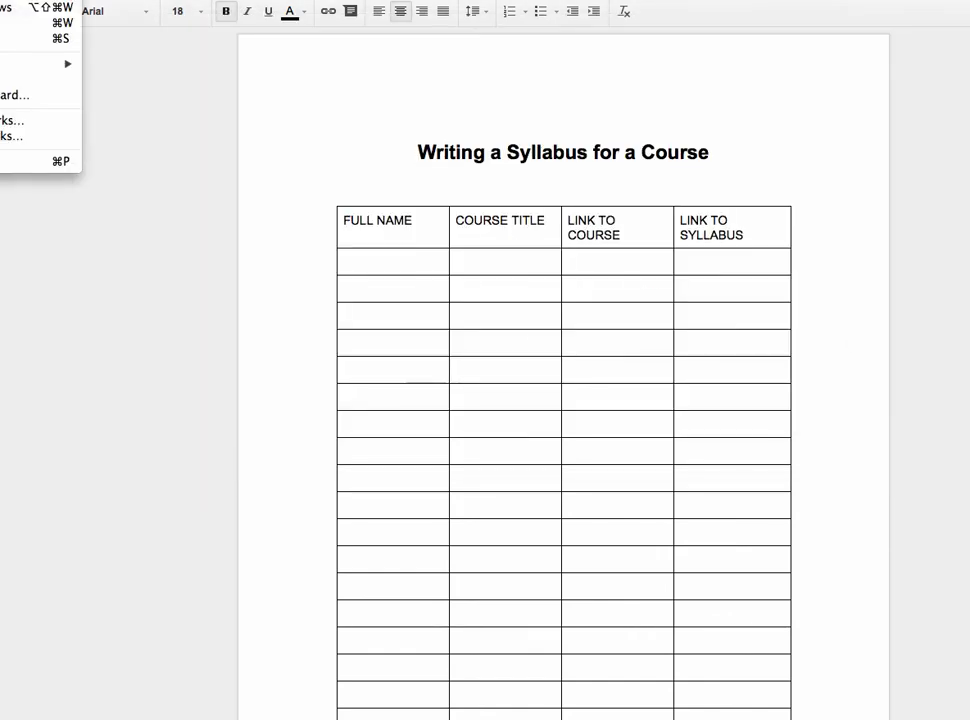
{"action": "left_click", "coordinate": [314, 26]}
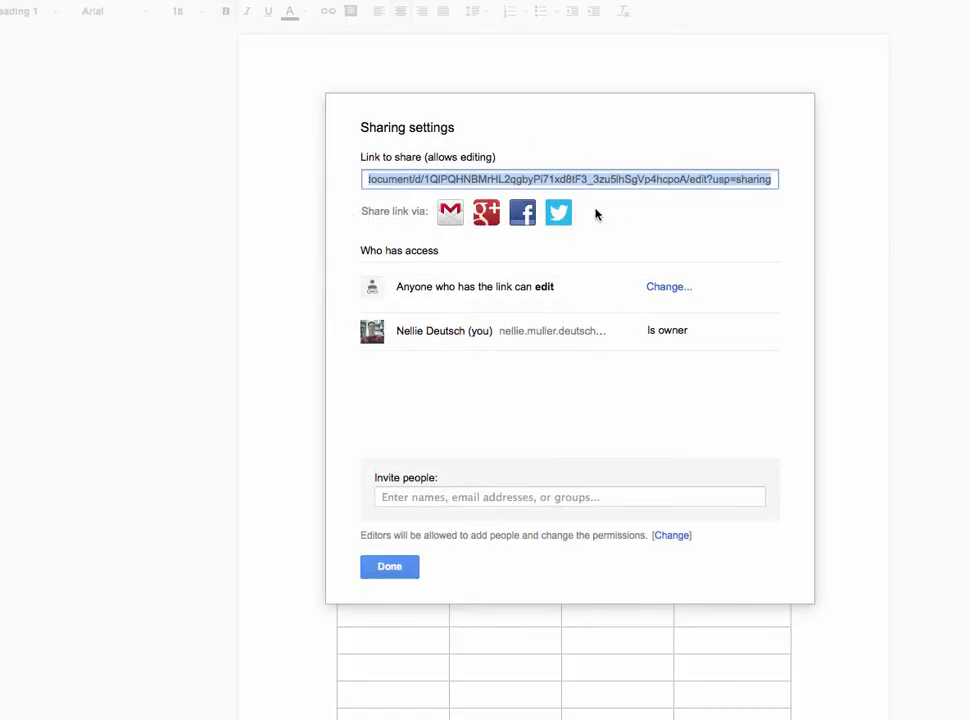
{"action": "right_click", "coordinate": [661, 179]}
{"action": "left_click", "coordinate": [704, 238]}
{"action": "left_click", "coordinate": [390, 568]}
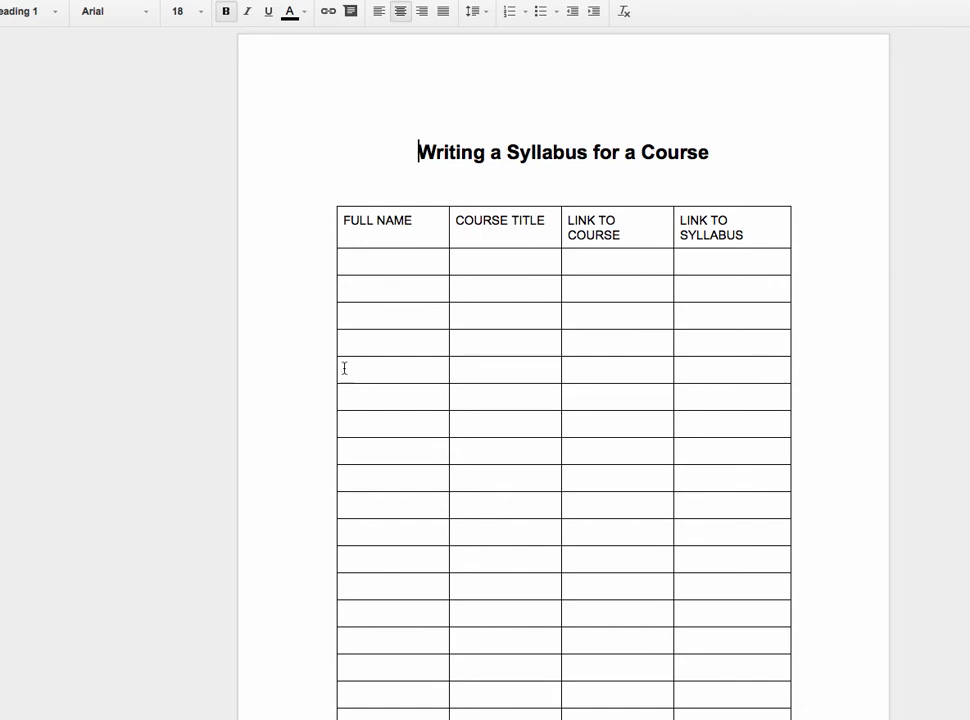
- Step through the first row's FULL NAME, COURSE TITLE, LINK TO COURSE and LINK TO SYLLABUS cells
{"action": "left_click", "coordinate": [361, 263]}
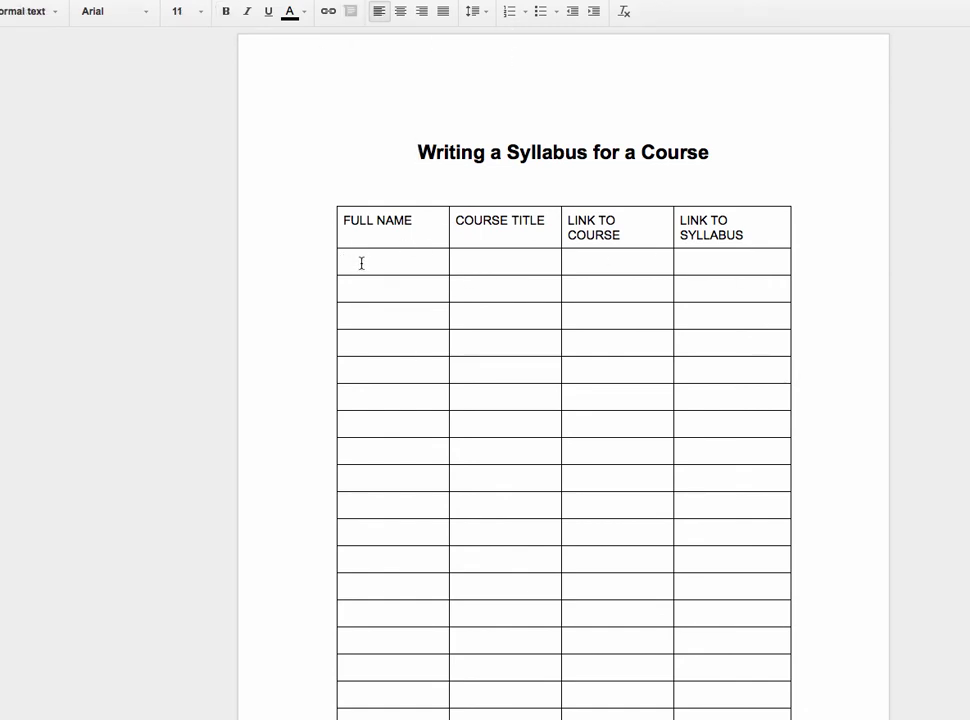
{"action": "left_click", "coordinate": [509, 266]}
{"action": "left_click", "coordinate": [603, 261]}
{"action": "left_click", "coordinate": [724, 254]}
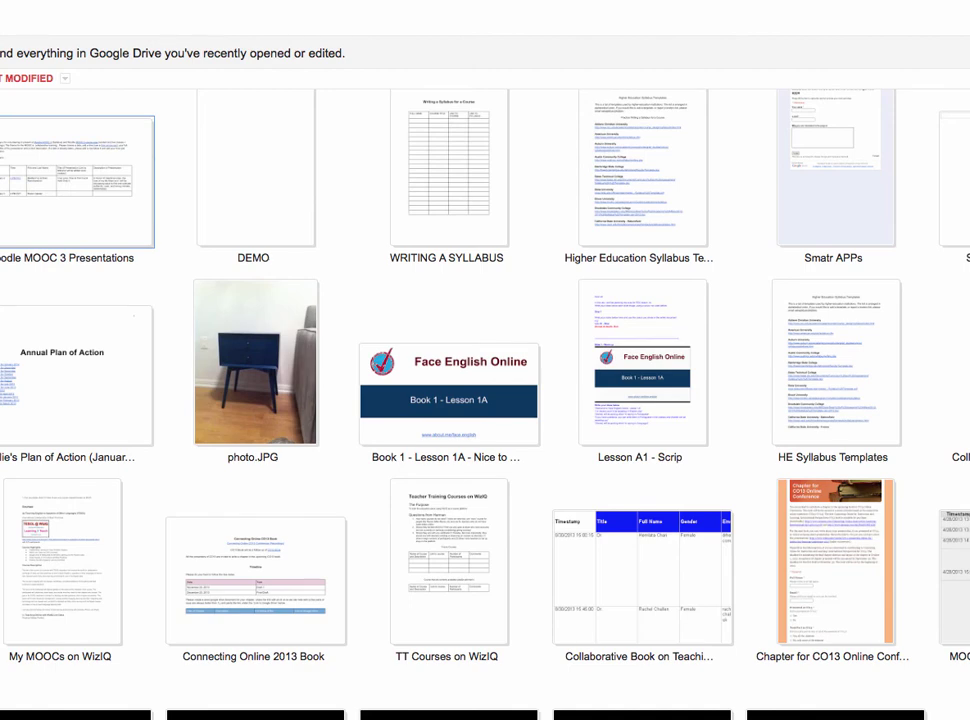
- Close the Google apps menu and expand More in Drive's left navigation to show Activity and All Items
{"action": "scroll", "coordinate": [485, 400], "scroll_direction": "down", "scroll_amount": 10}
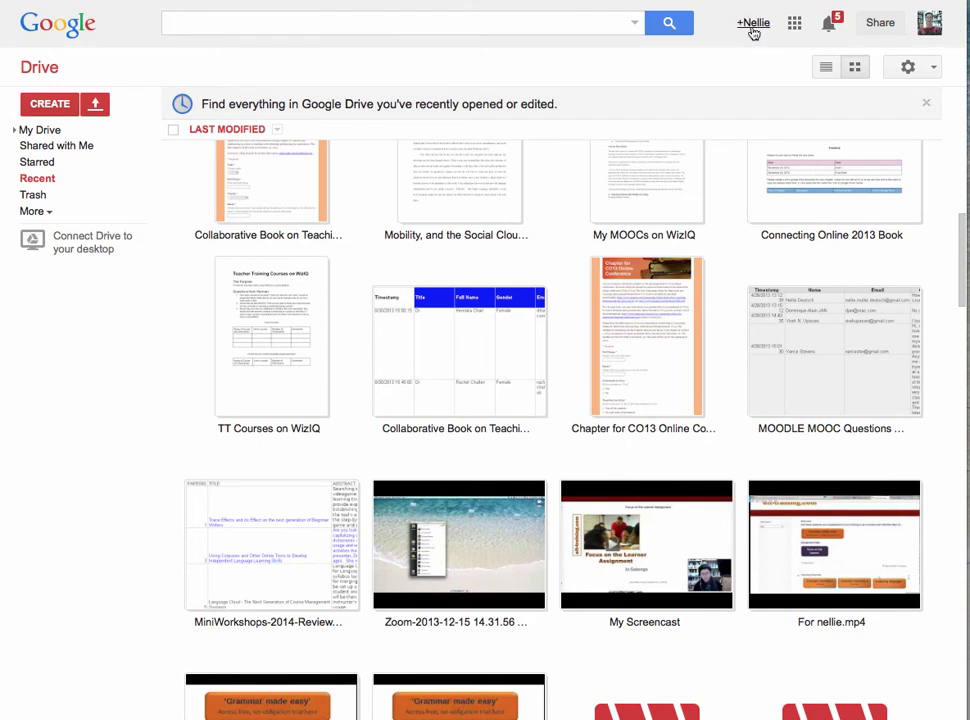
{"action": "left_click", "coordinate": [795, 24]}
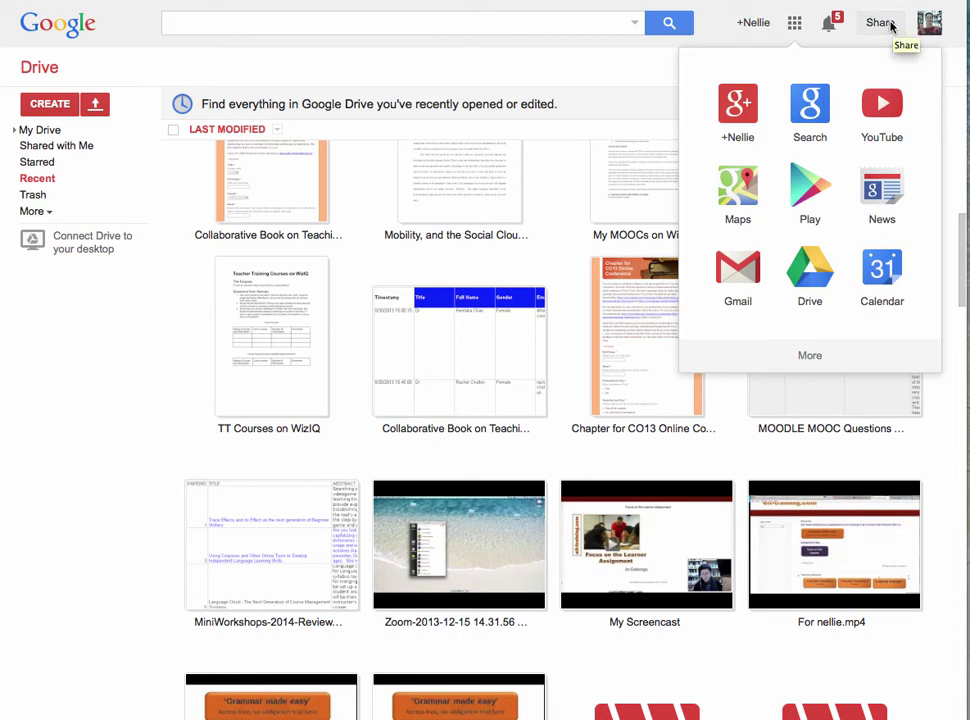
{"action": "left_click", "coordinate": [552, 52]}
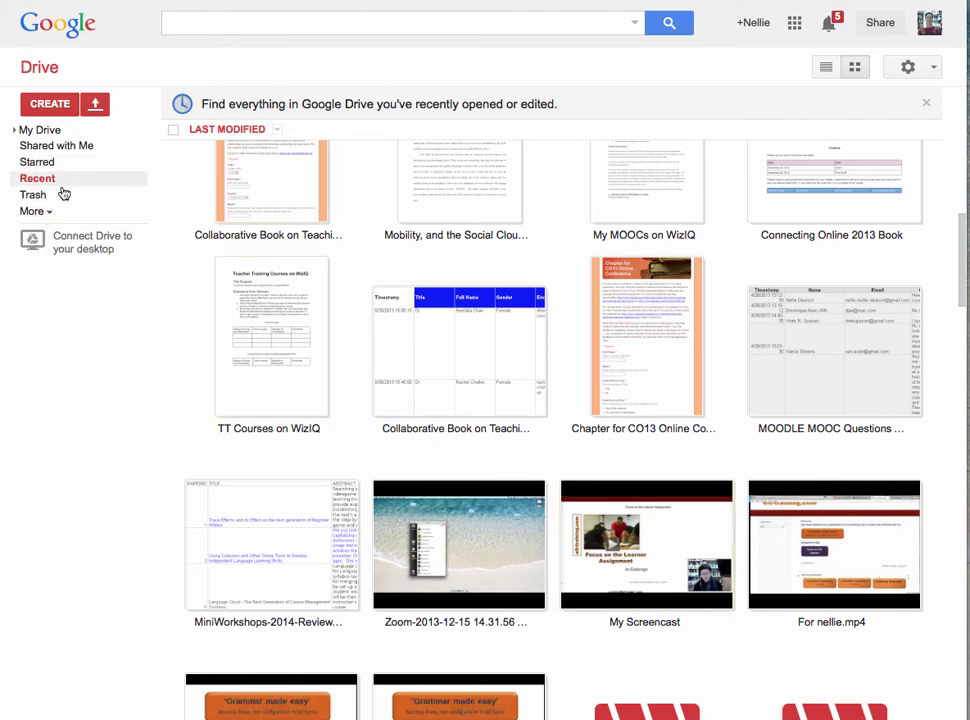
{"action": "left_click", "coordinate": [48, 213]}
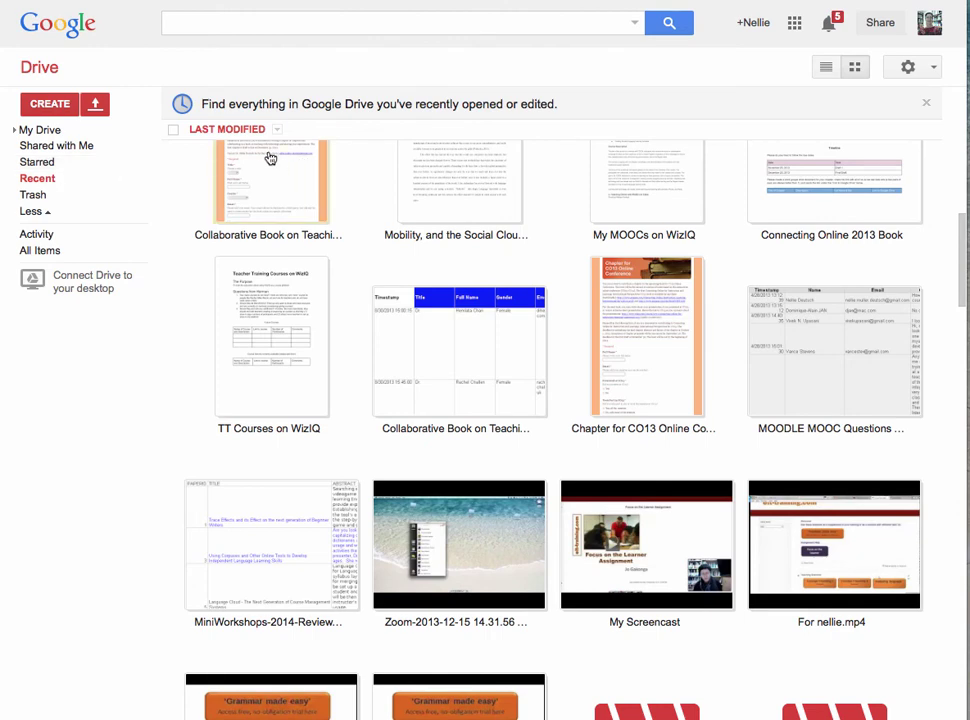
{"action": "scroll", "coordinate": [336, 178], "scroll_direction": "up", "scroll_amount": 7}
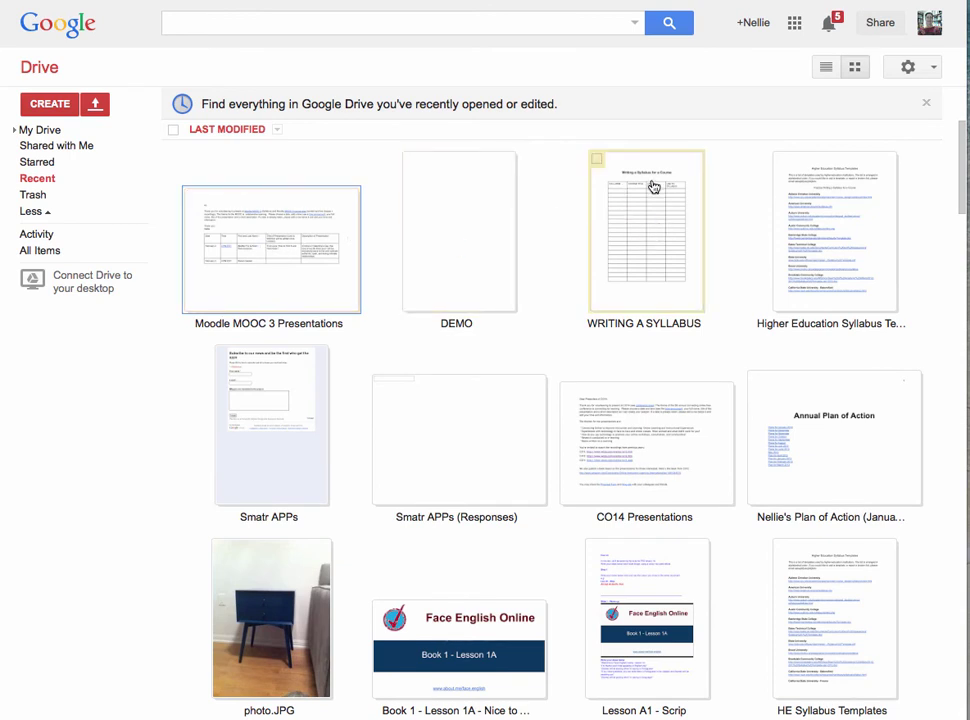
- Create a blank Google Doc from Drive's CREATE menu and rename it 'Add a title'
{"action": "left_click", "coordinate": [57, 109]}
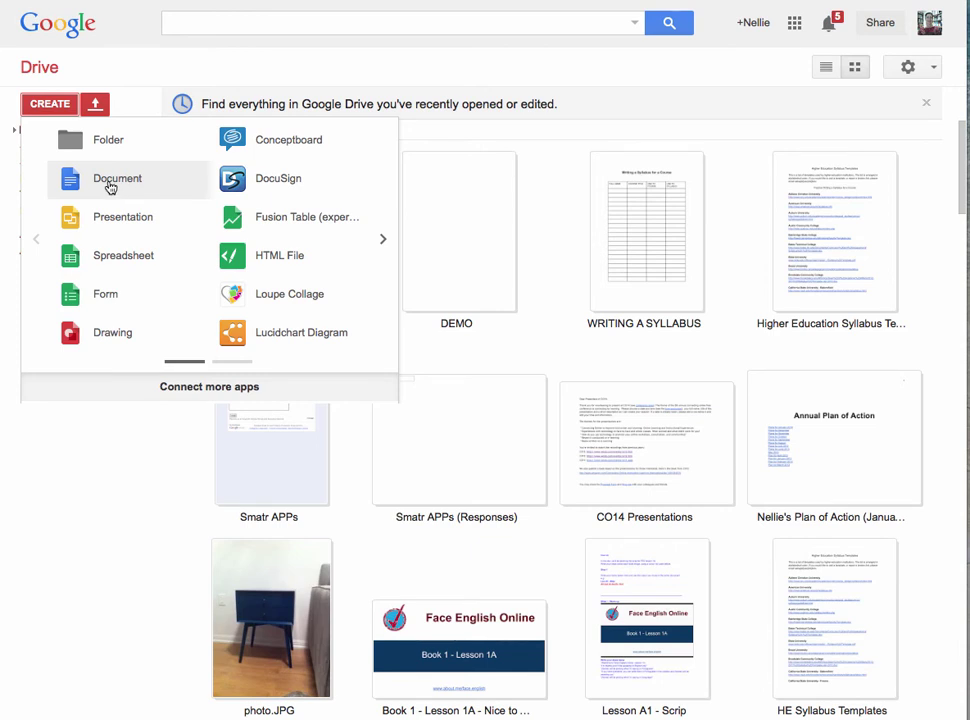
{"action": "left_click", "coordinate": [110, 187]}
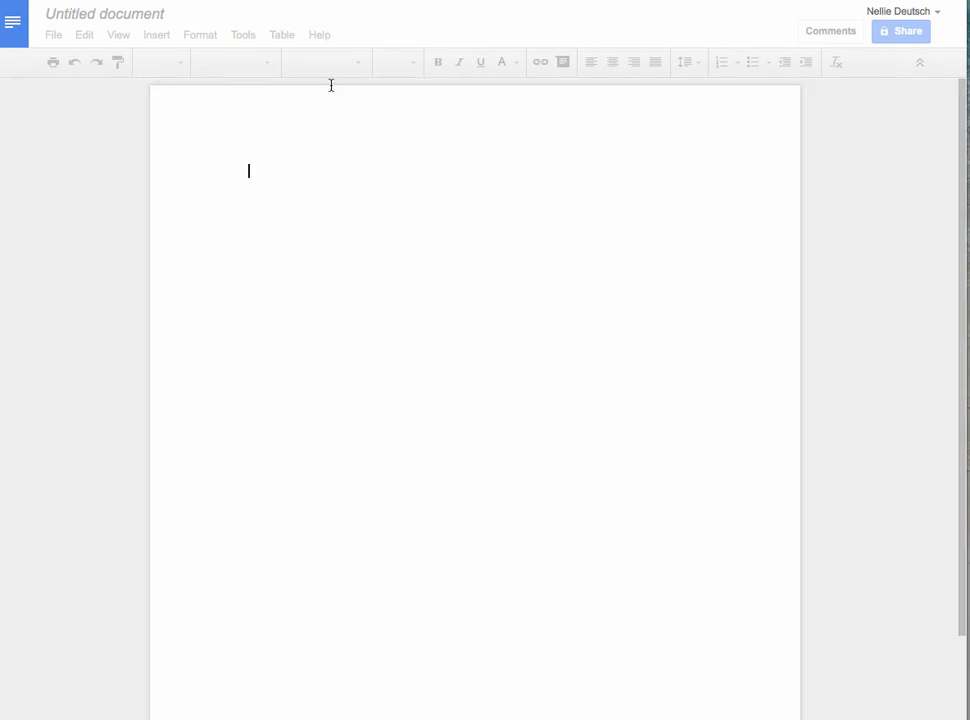
{"action": "left_click", "coordinate": [115, 14]}
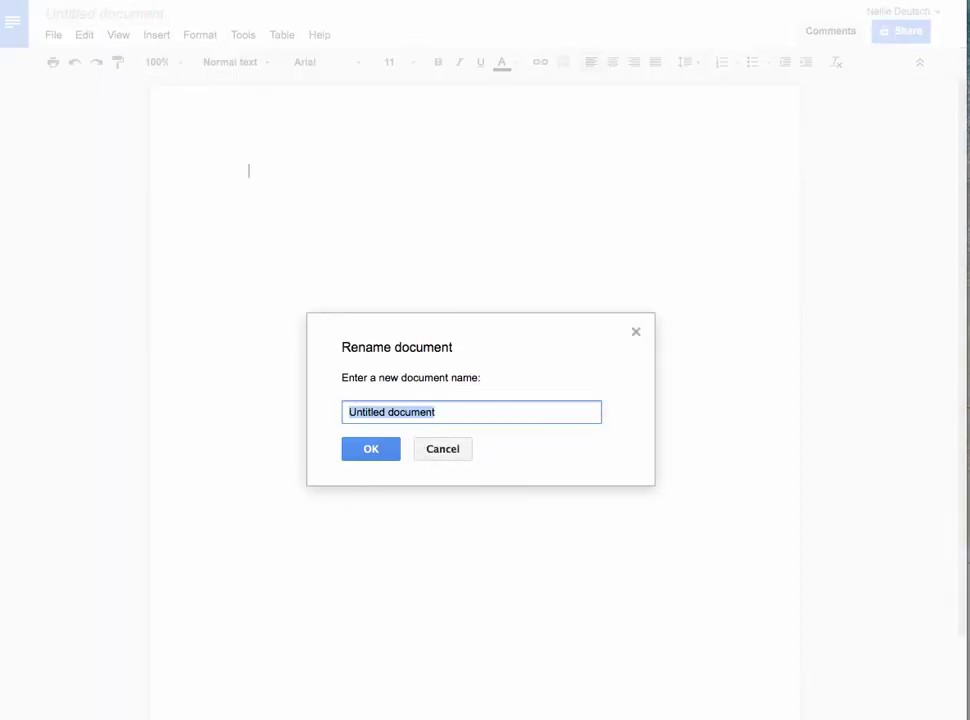
{"action": "type", "text": "Add a title"}
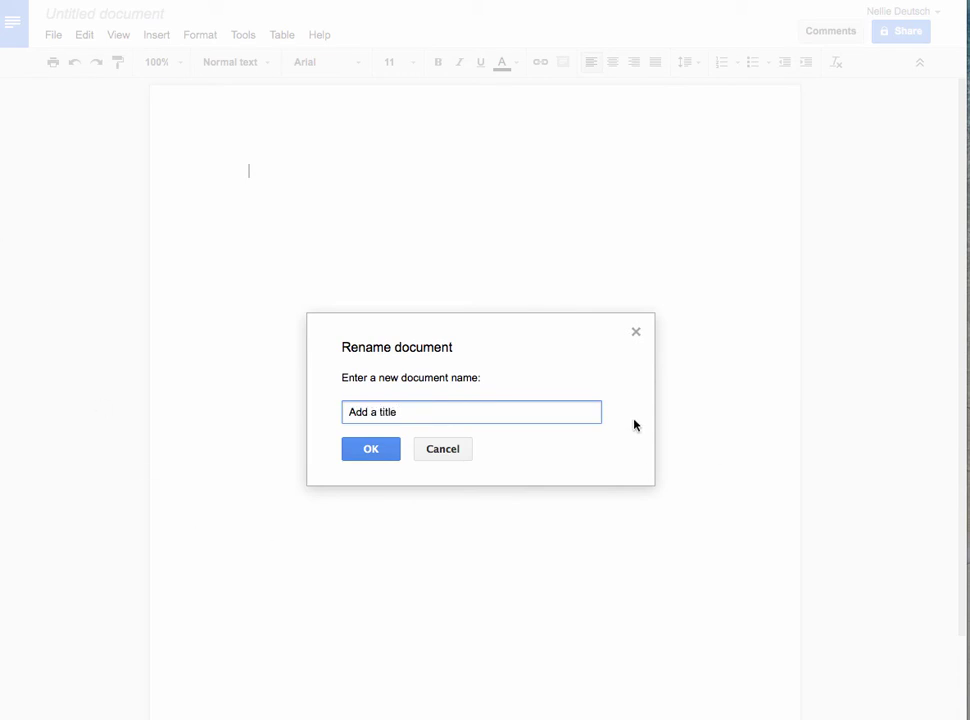
{"action": "left_click", "coordinate": [392, 447]}
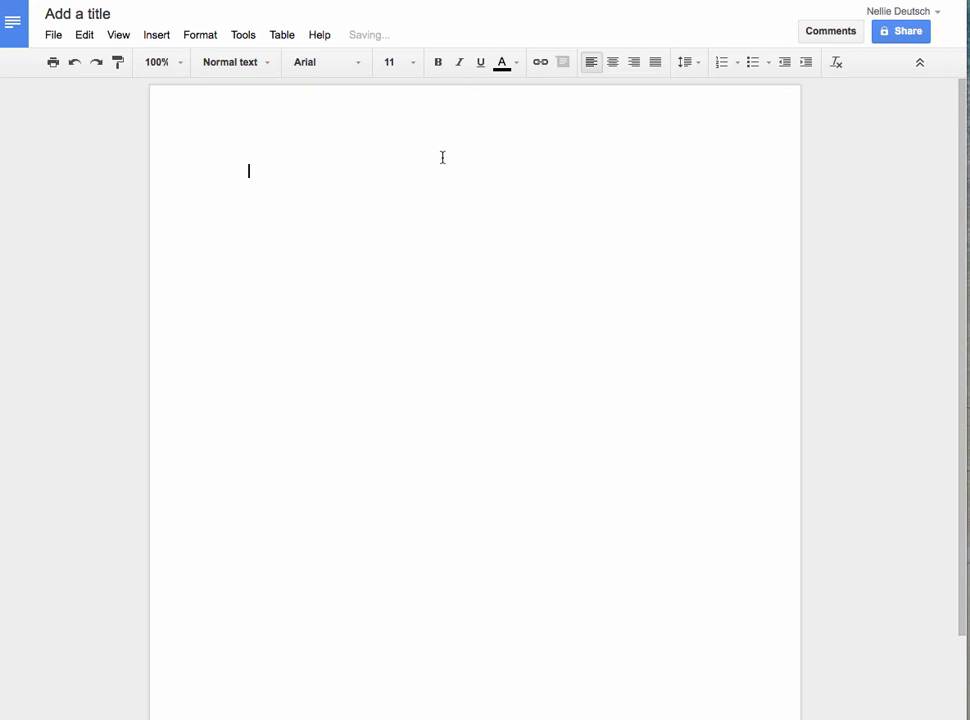
- Type a centred 'Title' line and format it as size 14, Heading 2
{"action": "type", "text": "Title"}
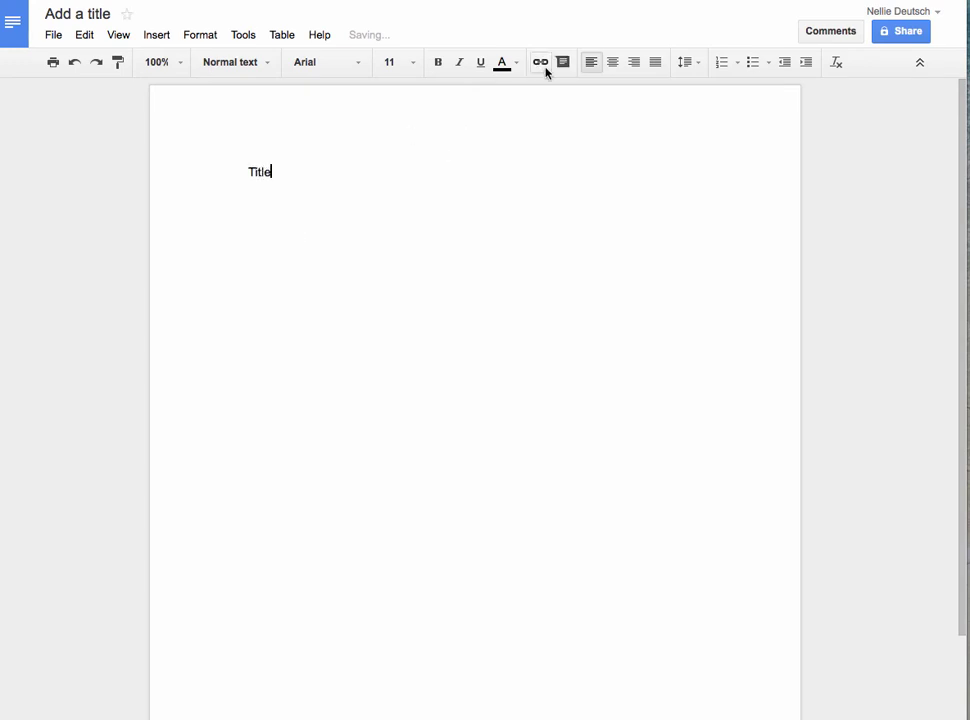
{"action": "left_click", "coordinate": [612, 64]}
{"action": "key", "text": "Return"}
{"action": "left_click_drag", "start_coordinate": [437, 173], "coordinate": [546, 162]}
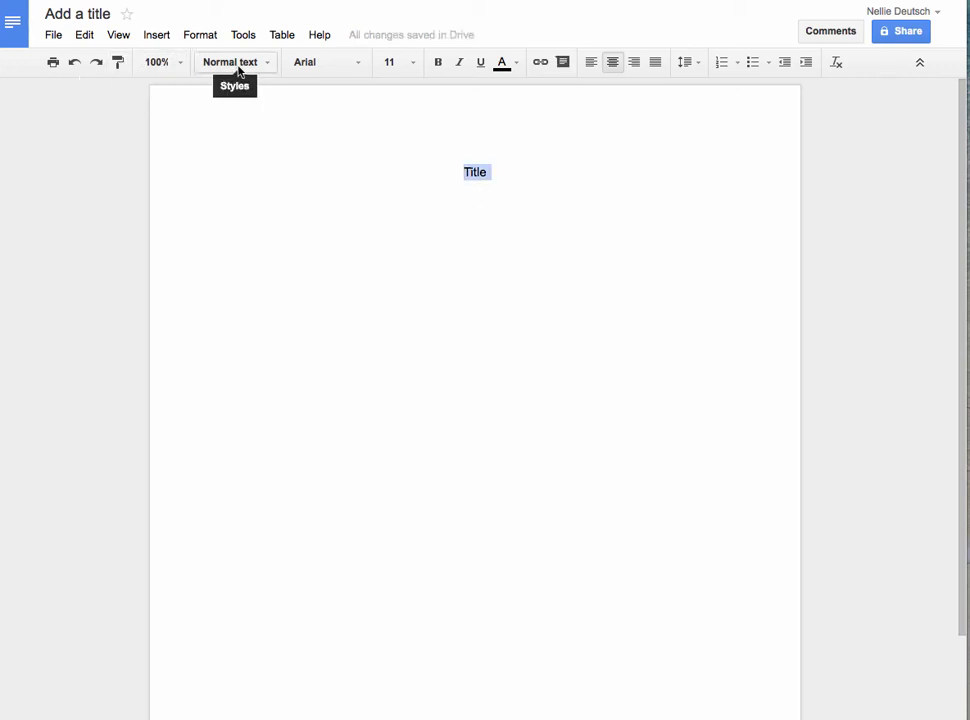
{"action": "left_click", "coordinate": [414, 63]}
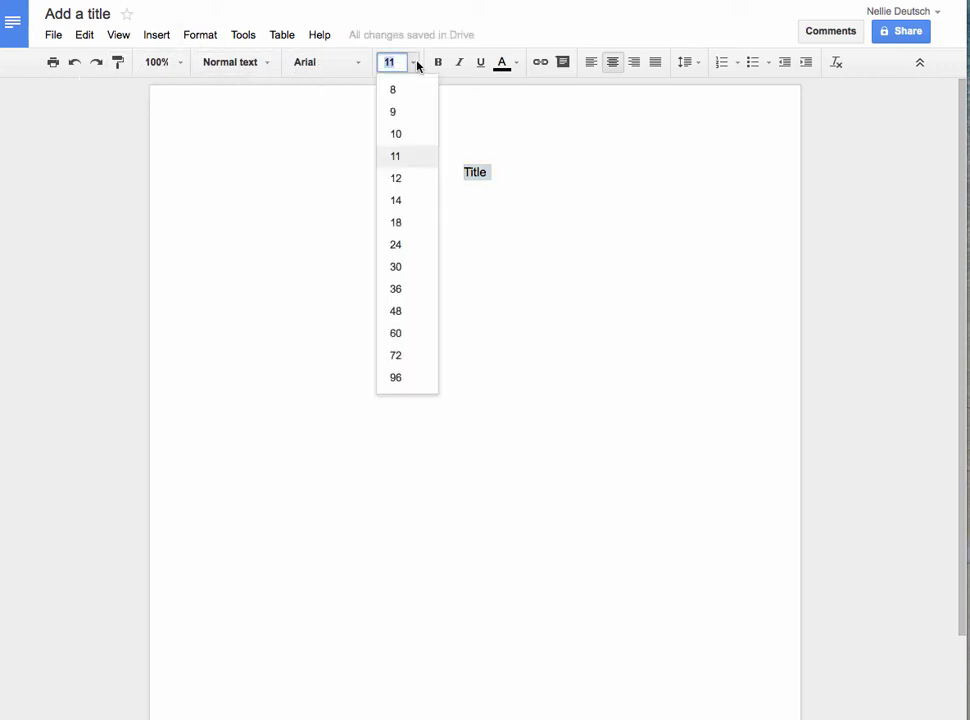
{"action": "left_click", "coordinate": [397, 201]}
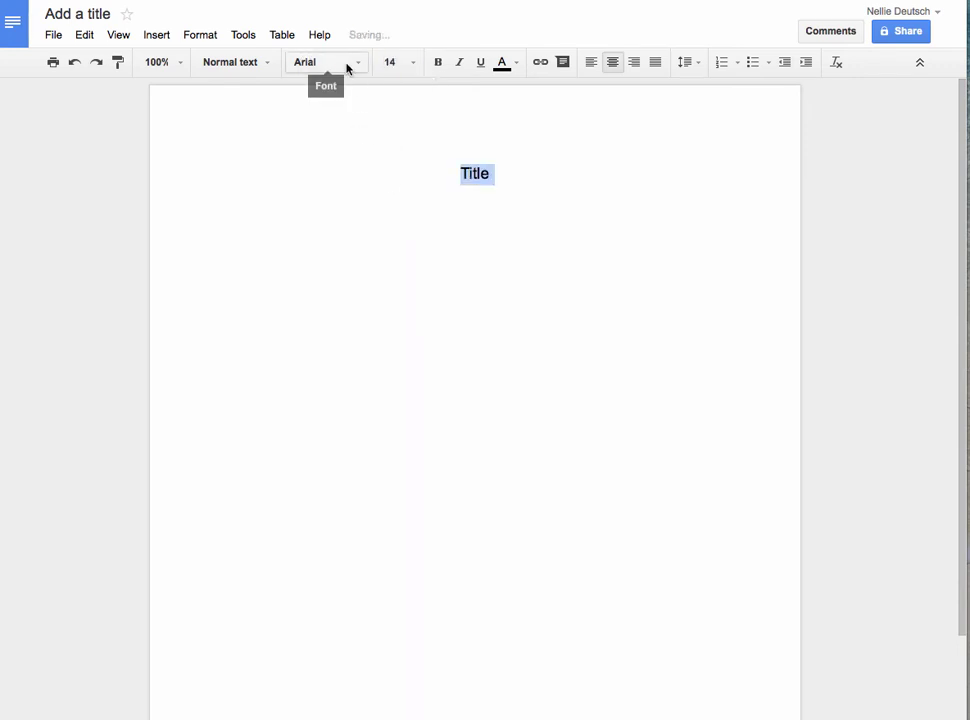
{"action": "left_click", "coordinate": [261, 63]}
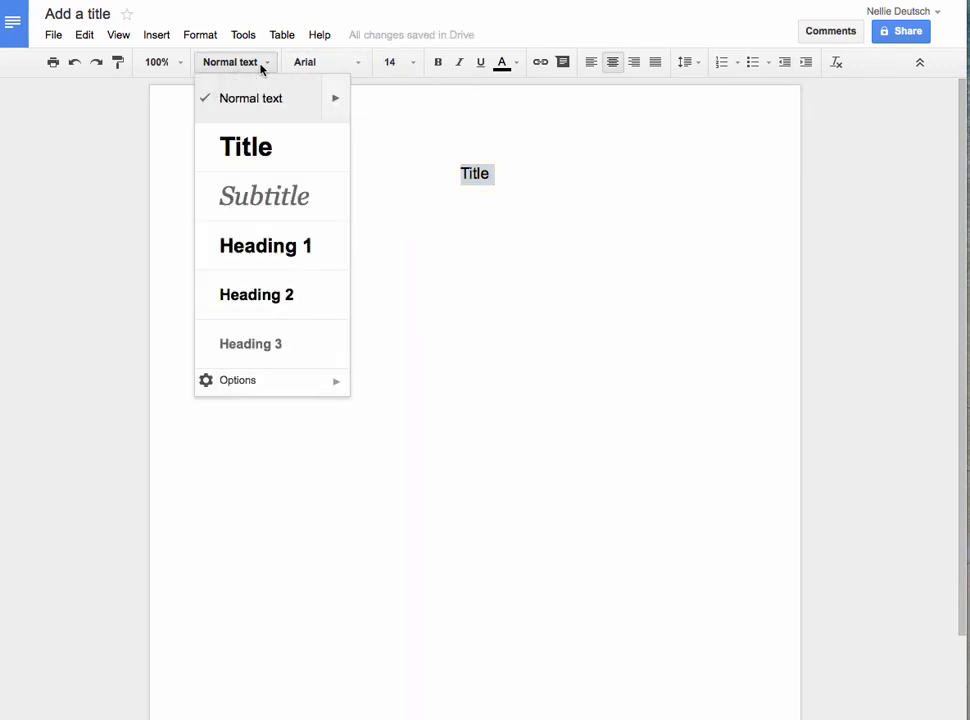
{"action": "left_click", "coordinate": [233, 293]}
- Insert a table of contents on a new line below the Title heading
{"action": "left_click", "coordinate": [482, 194]}
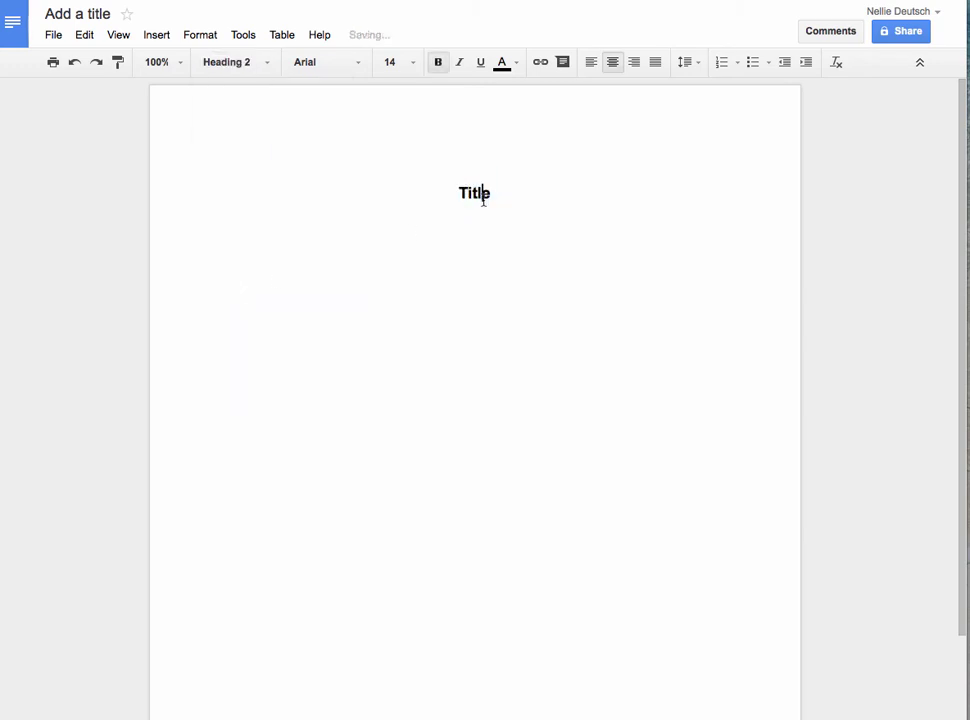
{"action": "left_click", "coordinate": [504, 189]}
{"action": "key", "text": "Return"}
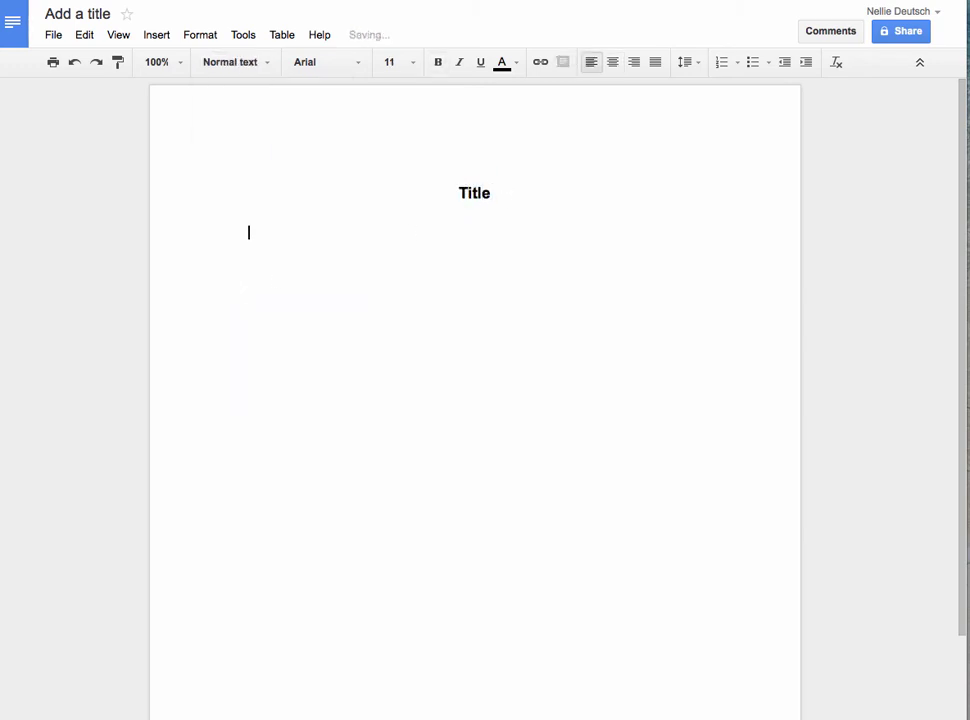
{"action": "left_click", "coordinate": [160, 40]}
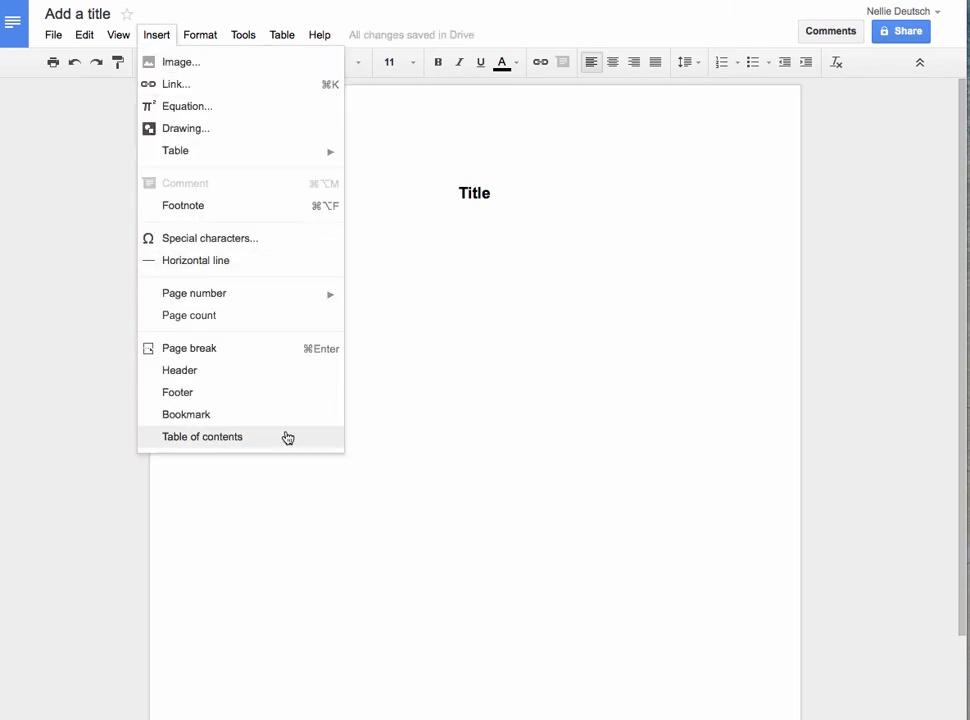
{"action": "left_click", "coordinate": [190, 437]}
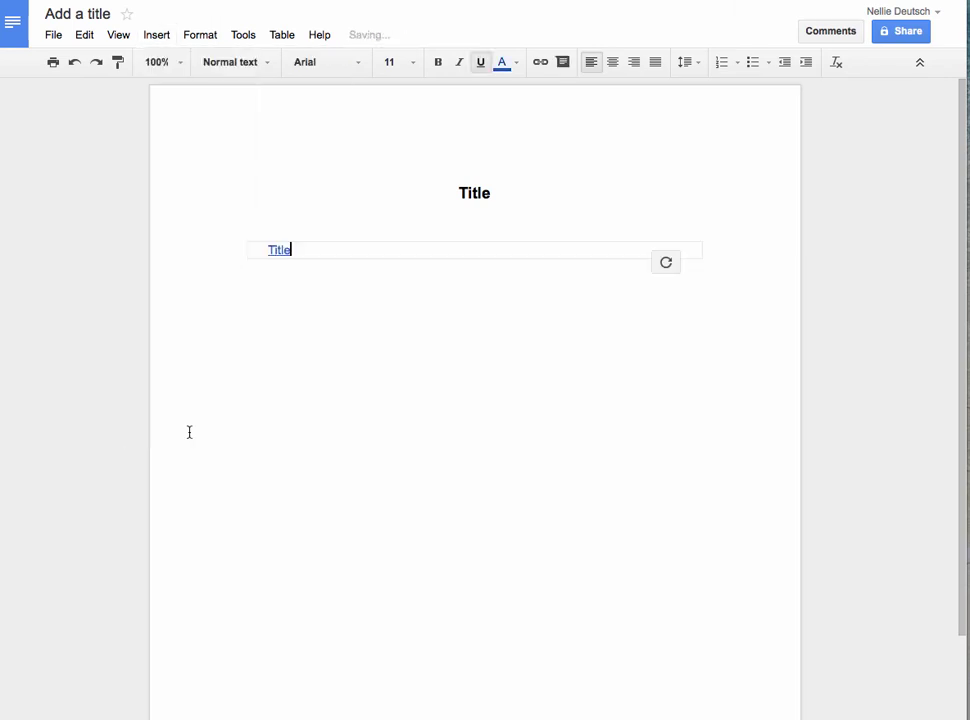
{"action": "left_click", "coordinate": [667, 273]}
- Delete the stray 'f' at the end of the Title link in the table of contents
{"action": "left_click", "coordinate": [278, 250]}
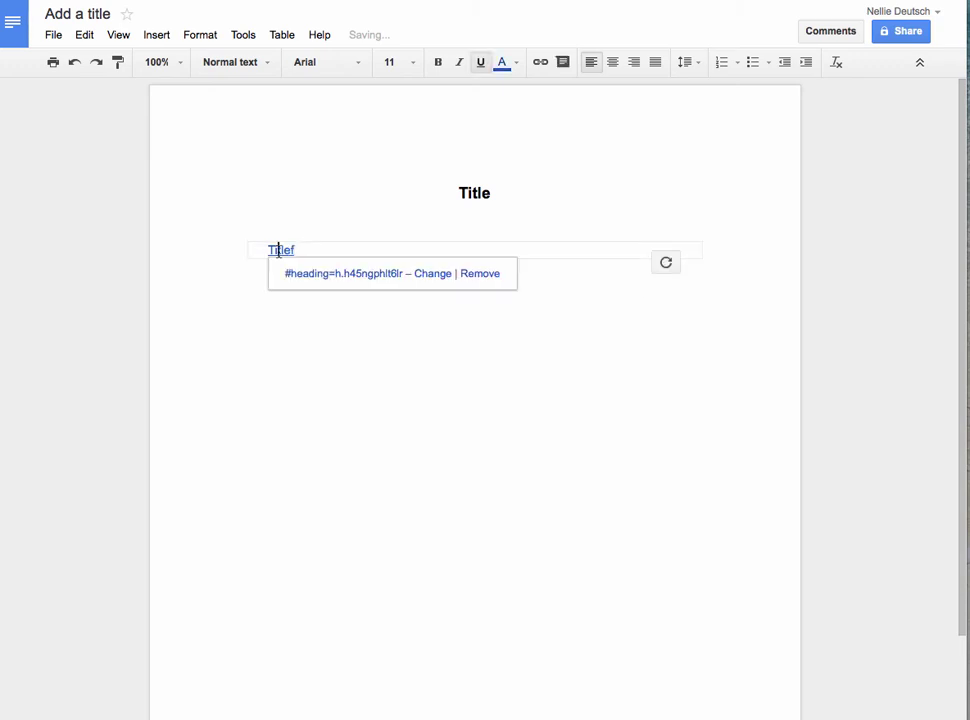
{"action": "left_click", "coordinate": [346, 251]}
{"action": "key", "text": "BackSpace"}
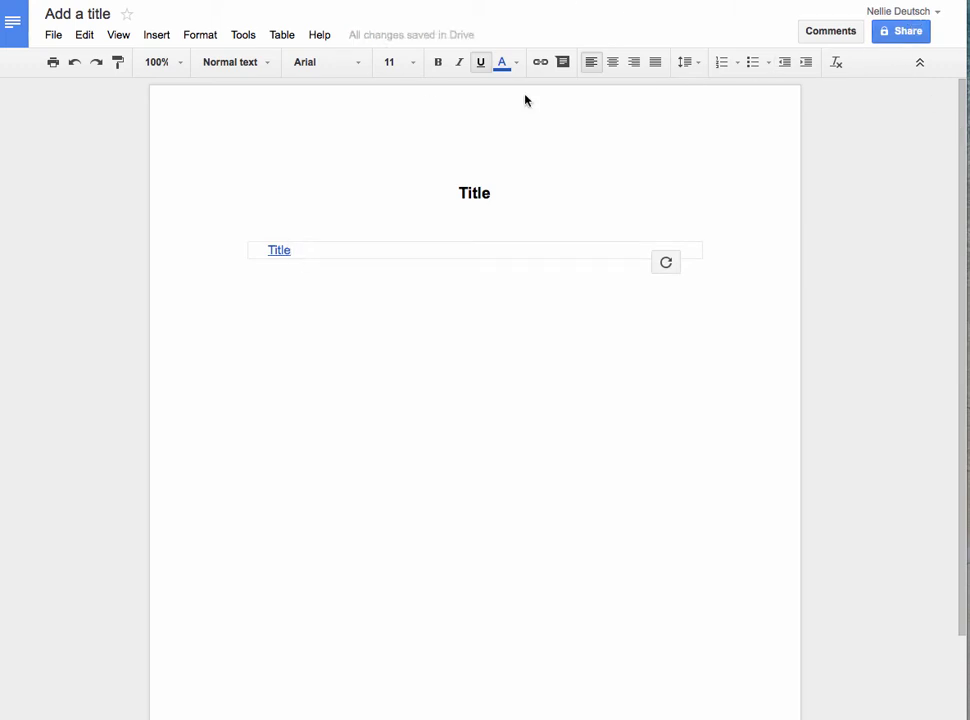
- Set link sharing to 'Anyone with the link' with Can view access and save
{"action": "left_click", "coordinate": [910, 39]}
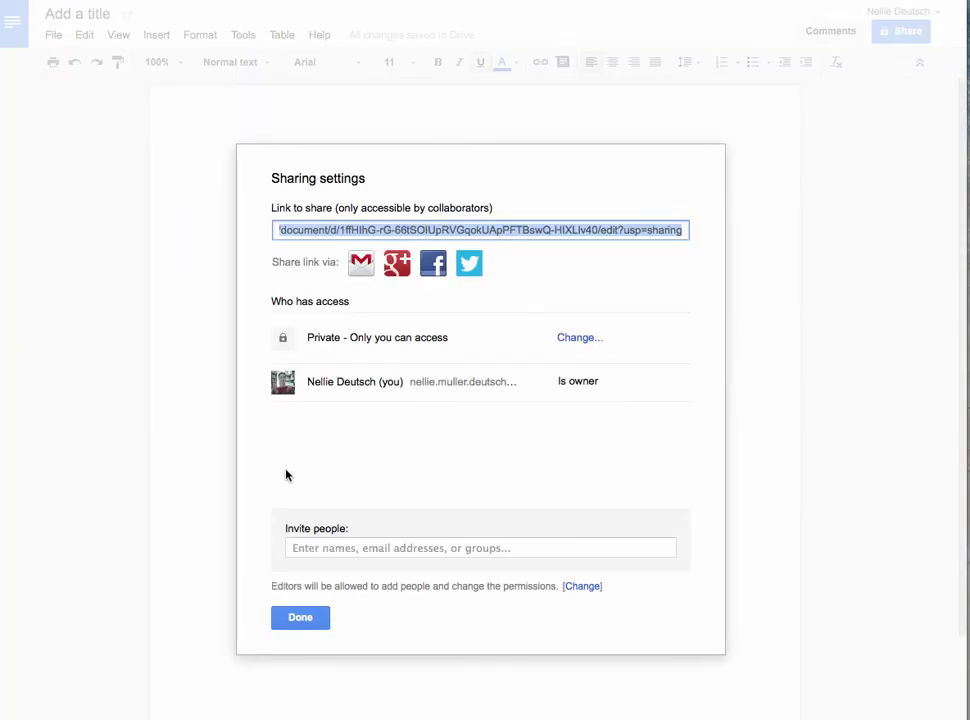
{"action": "left_click", "coordinate": [322, 551]}
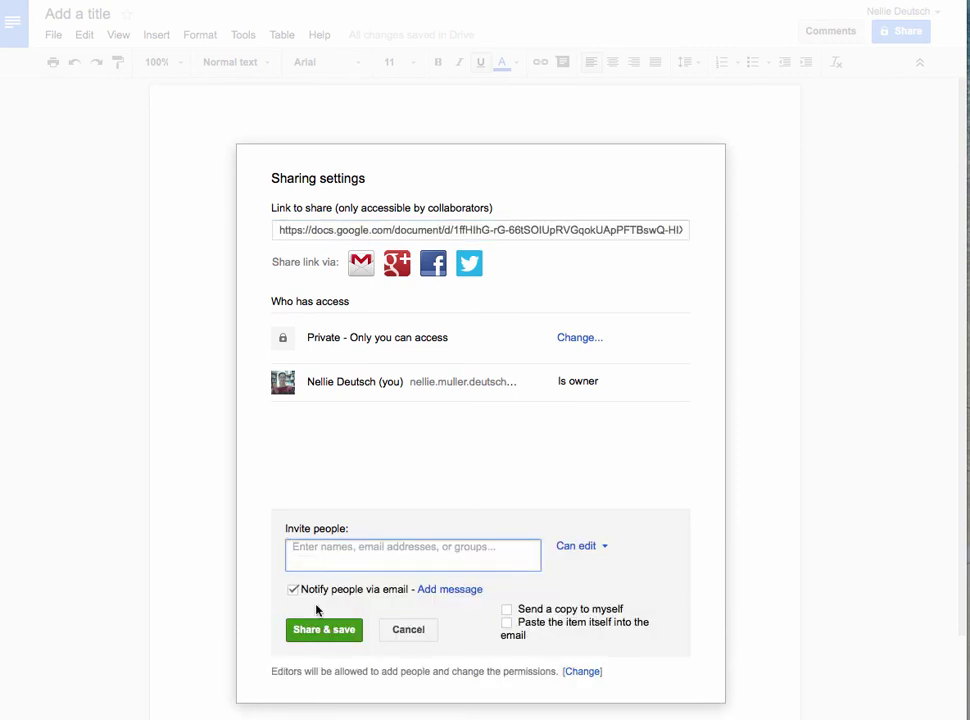
{"action": "left_click", "coordinate": [577, 340]}
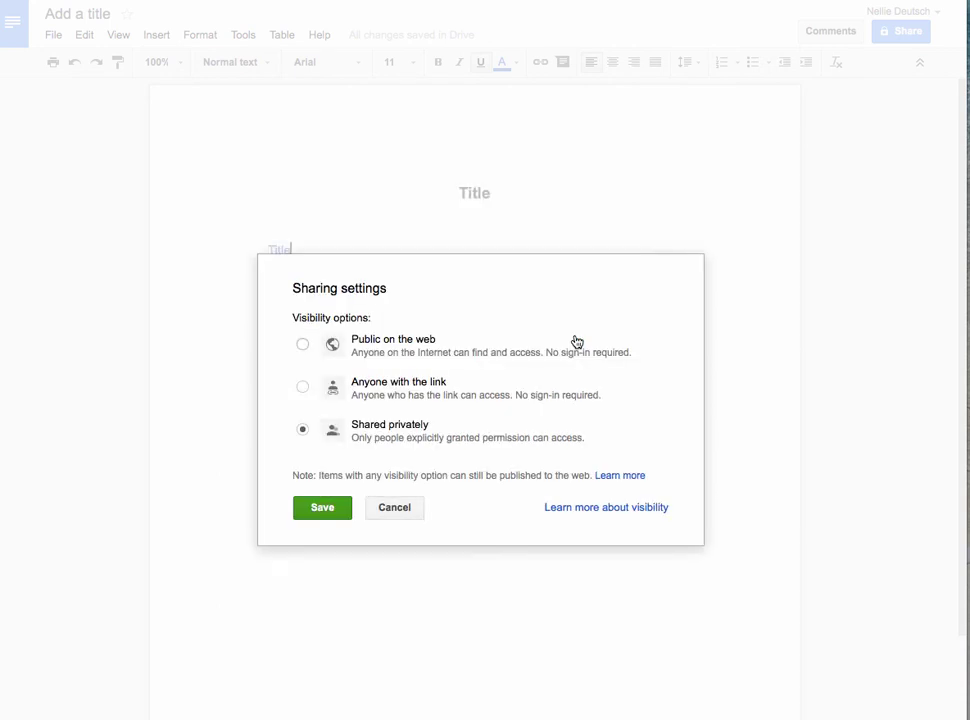
{"action": "left_click", "coordinate": [302, 344]}
{"action": "left_click", "coordinate": [302, 387]}
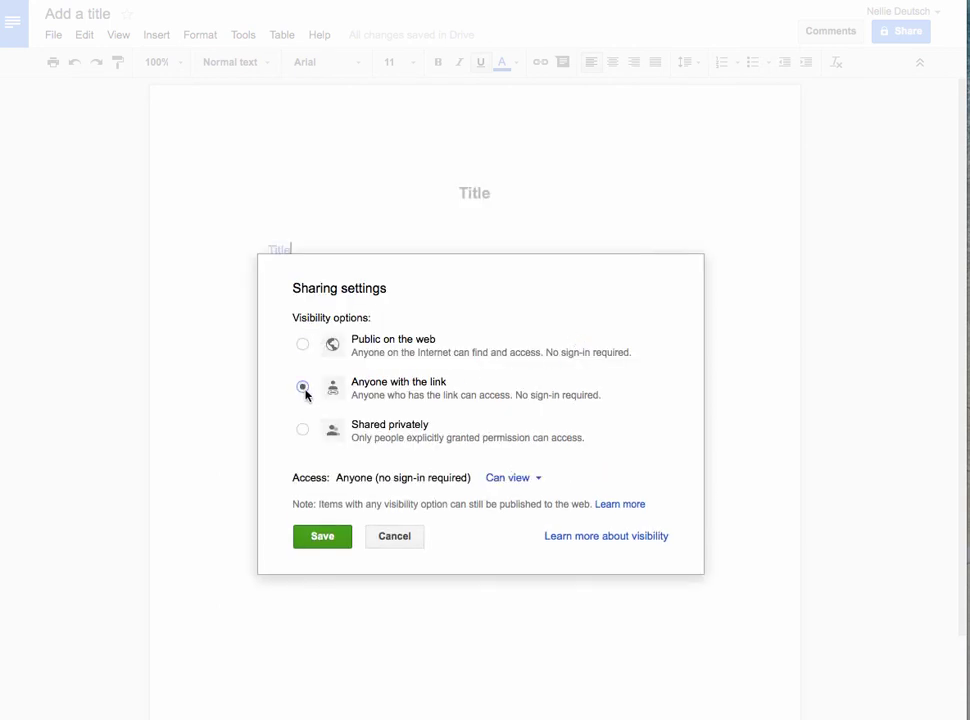
{"action": "left_click", "coordinate": [545, 479]}
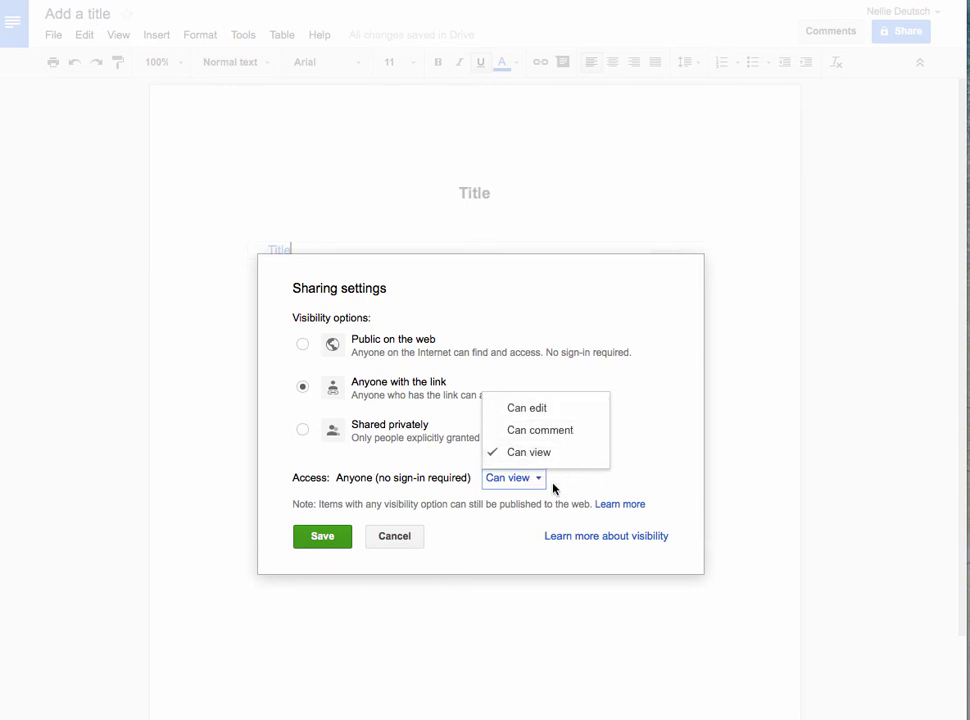
{"action": "left_click", "coordinate": [560, 485]}
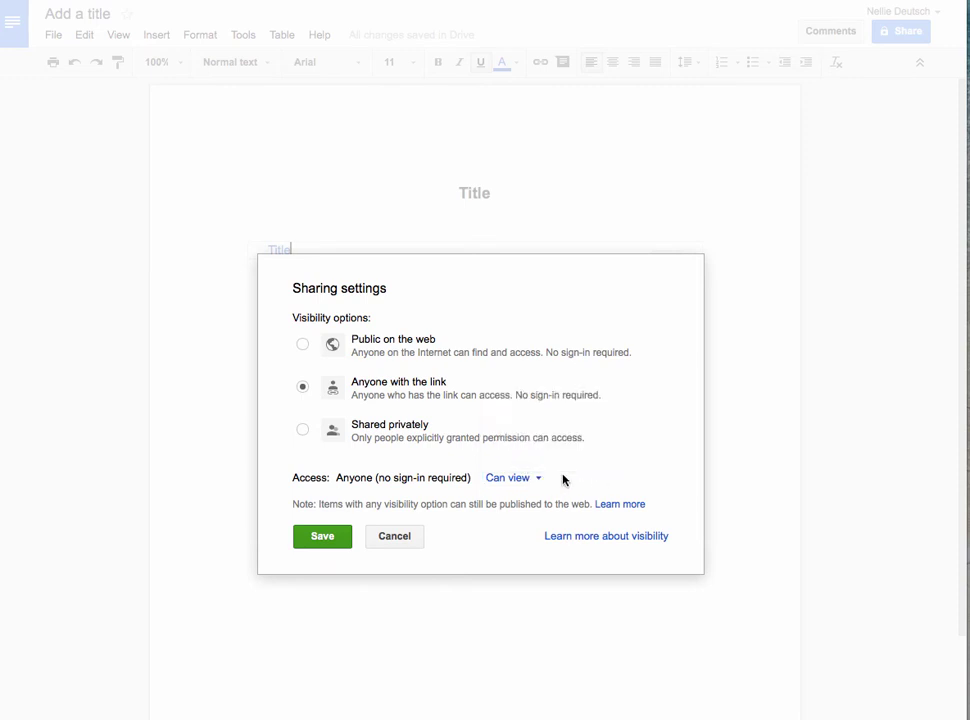
{"action": "left_click", "coordinate": [322, 538]}
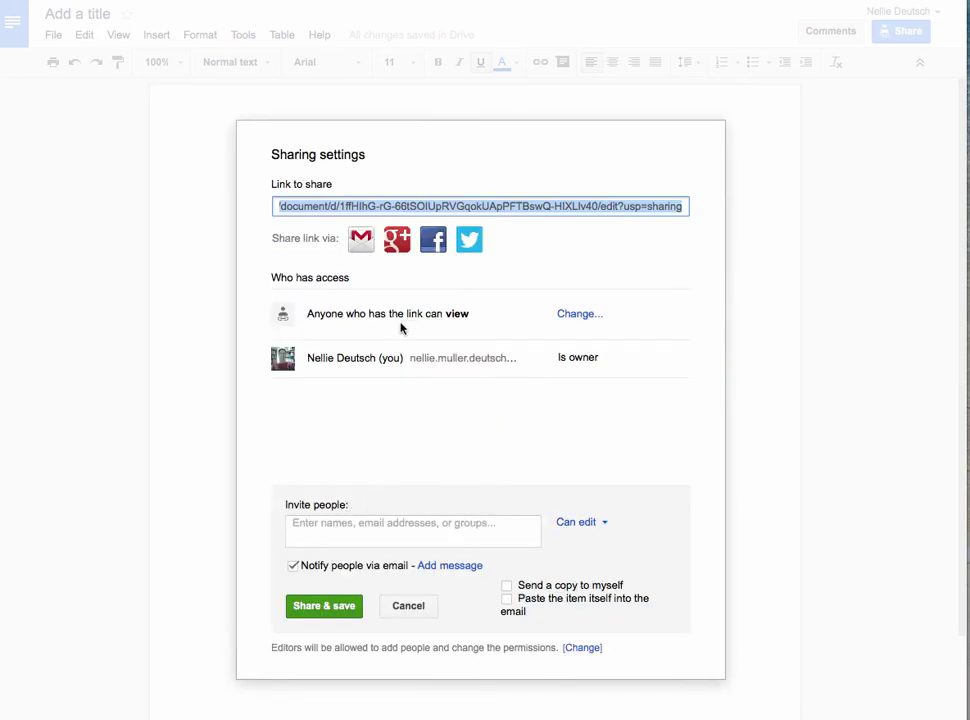
- Enter the contact's e-mail in Invite people and pick the matching suggestion
{"action": "left_click", "coordinate": [360, 543]}
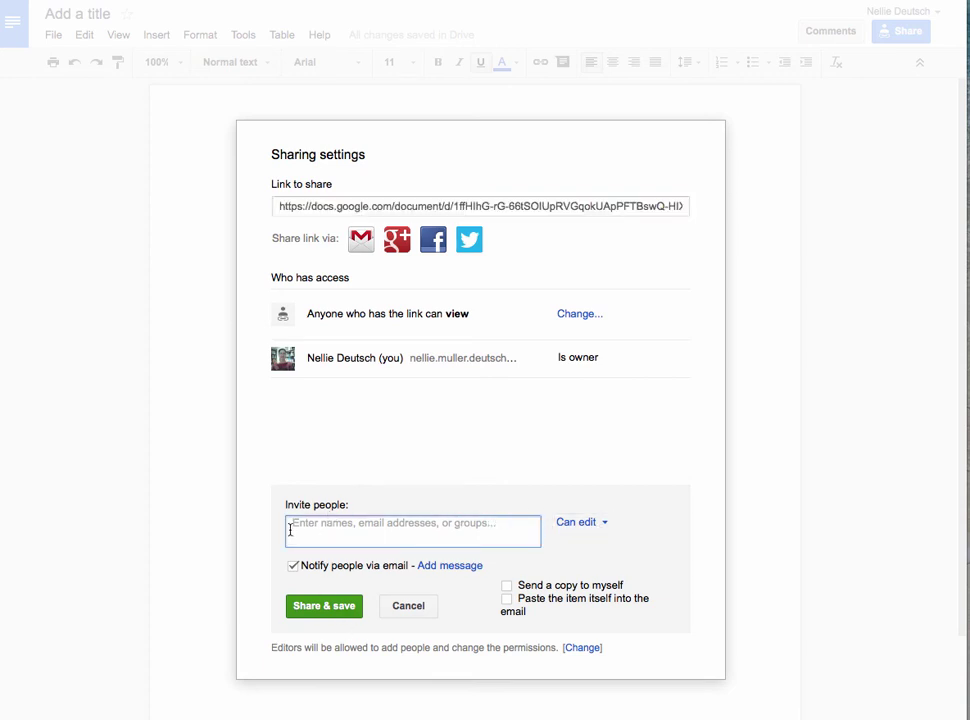
{"action": "type", "text": "n"}
{"action": "type", "text": "ie"}
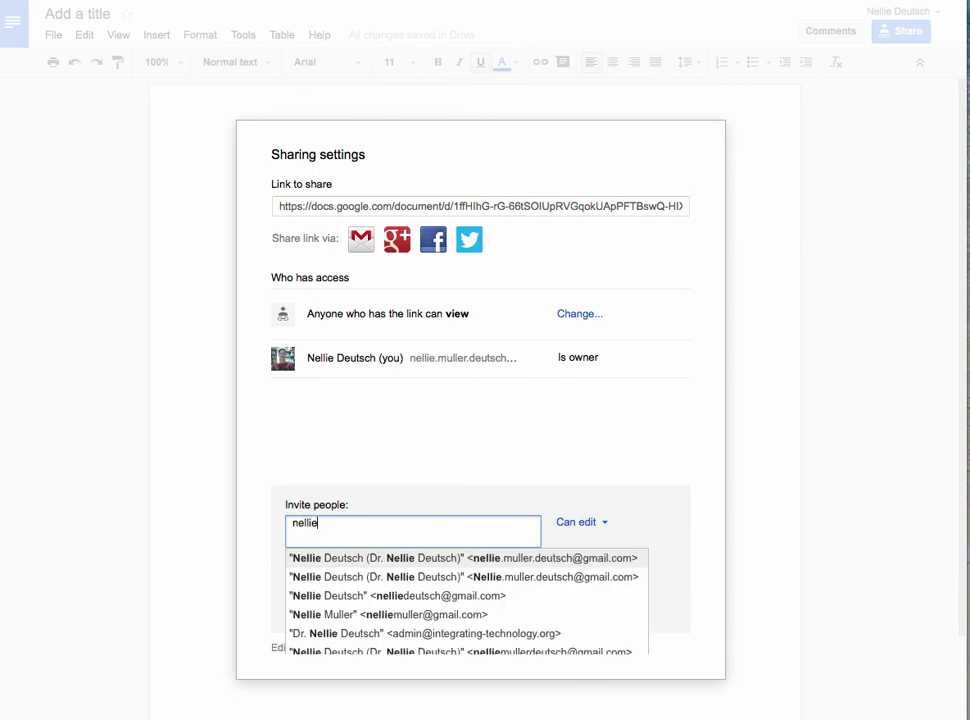
{"action": "type", "text": ".mull"}
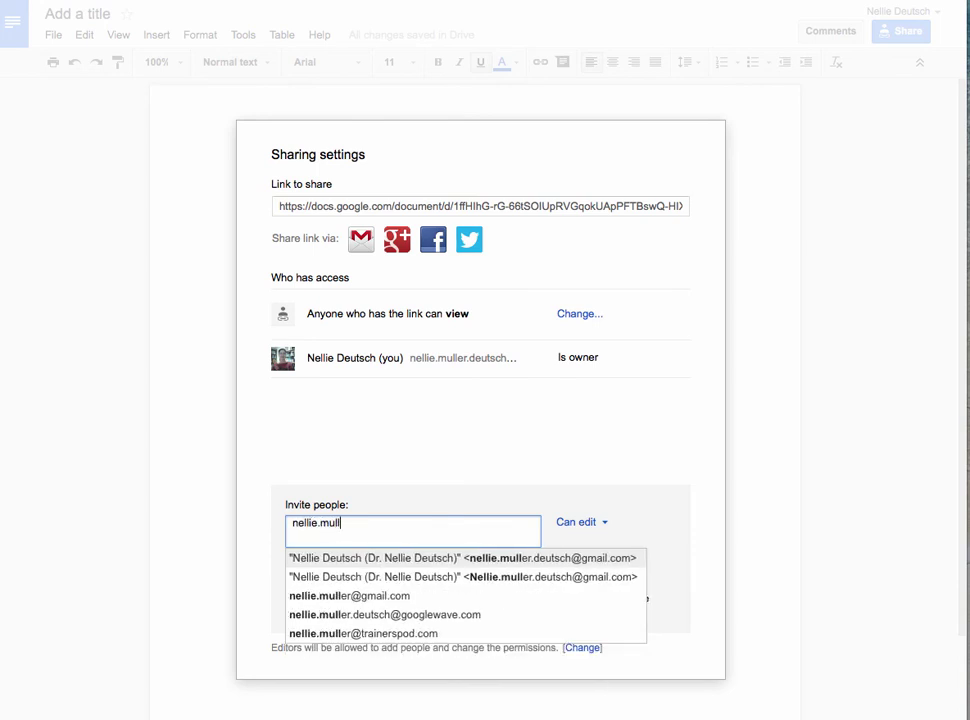
{"action": "left_click", "coordinate": [452, 557]}
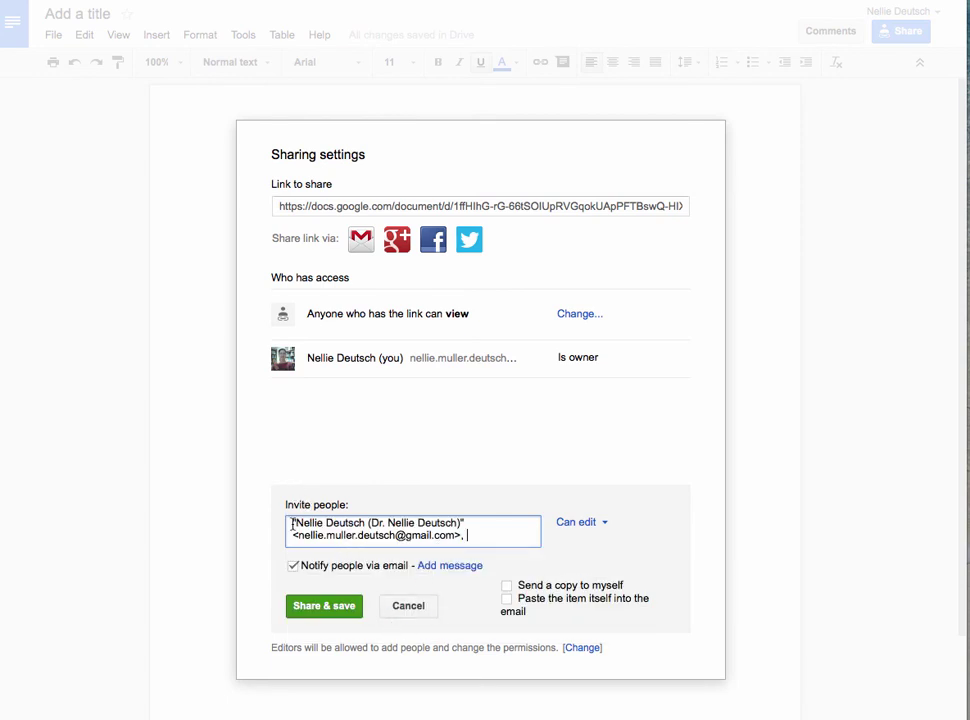
- Copy the invitee entry, send the edit invitation with Share & save, then close sharing
{"action": "left_click_drag", "start_coordinate": [290, 523], "coordinate": [445, 545]}
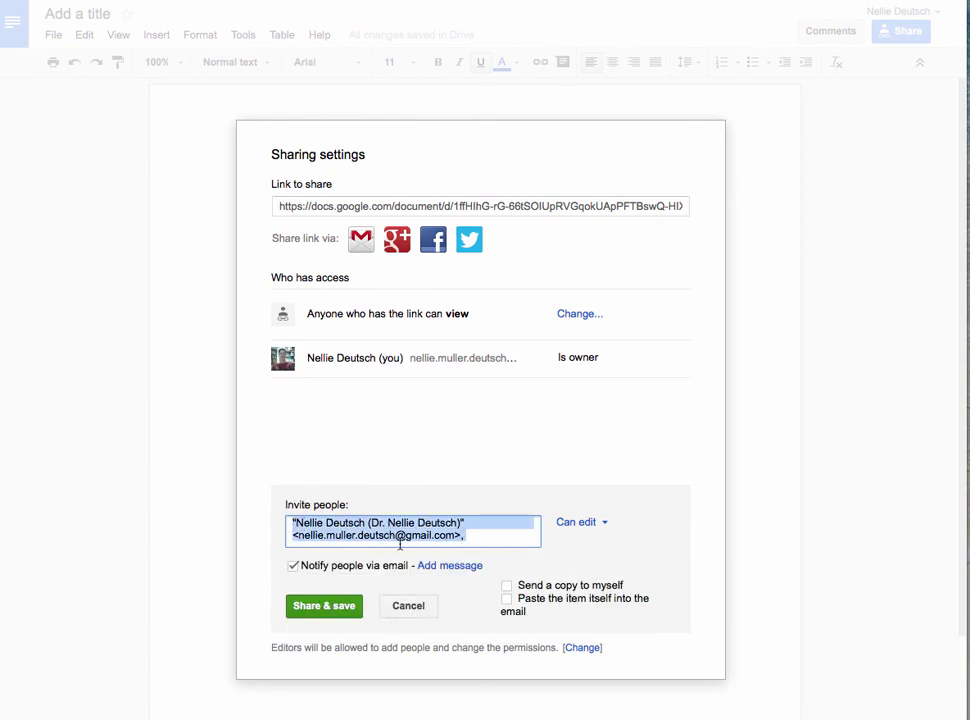
{"action": "right_click", "coordinate": [420, 533]}
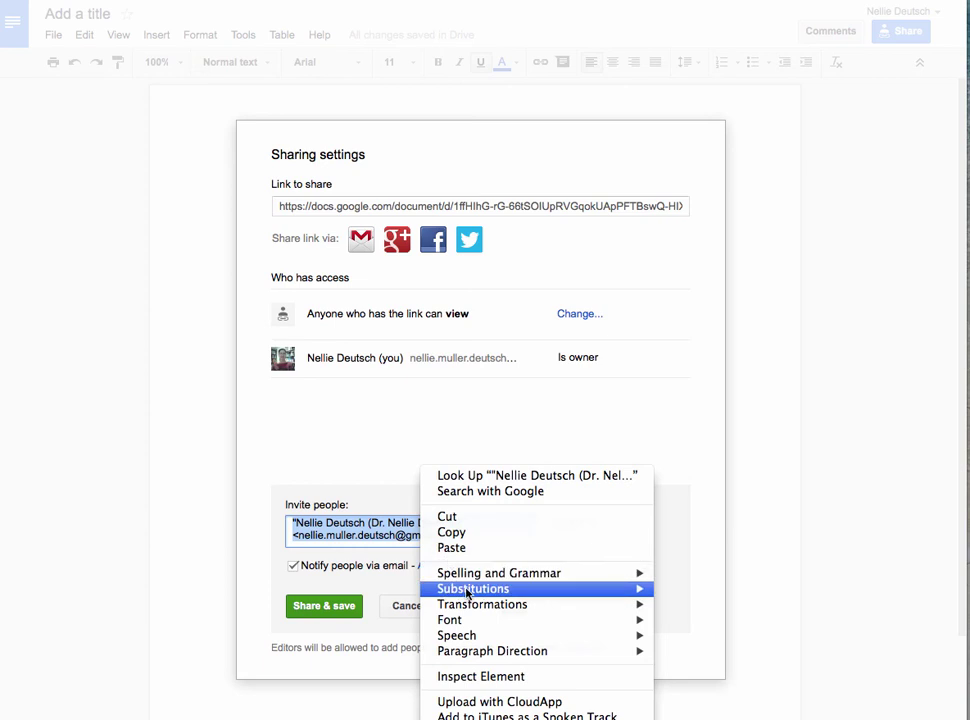
{"action": "left_click", "coordinate": [455, 532]}
{"action": "left_click", "coordinate": [335, 606]}
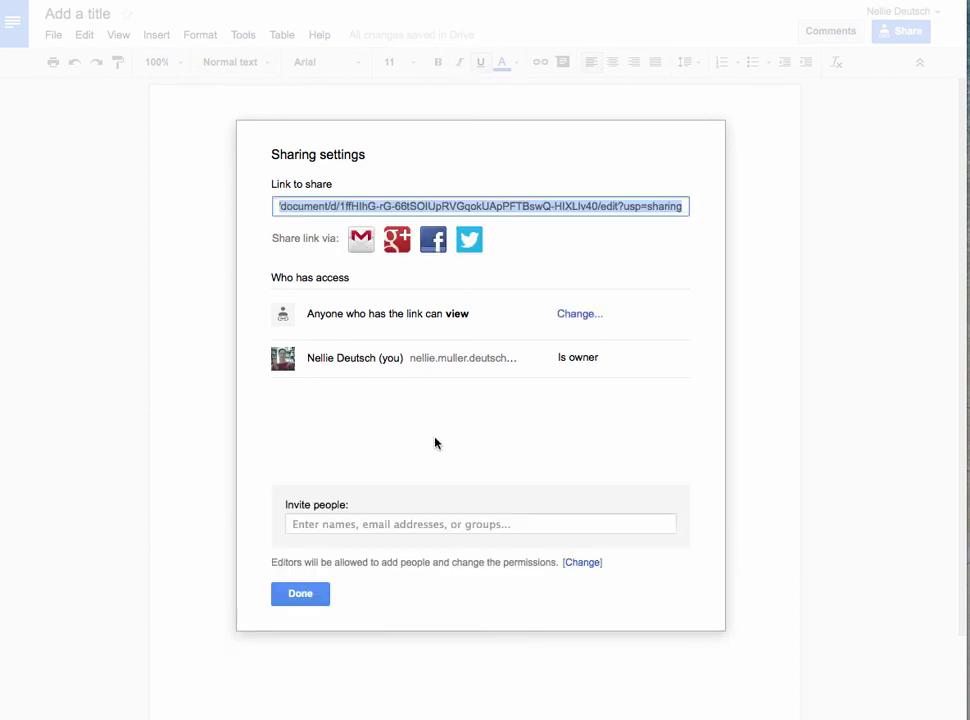
{"action": "left_click", "coordinate": [312, 590]}
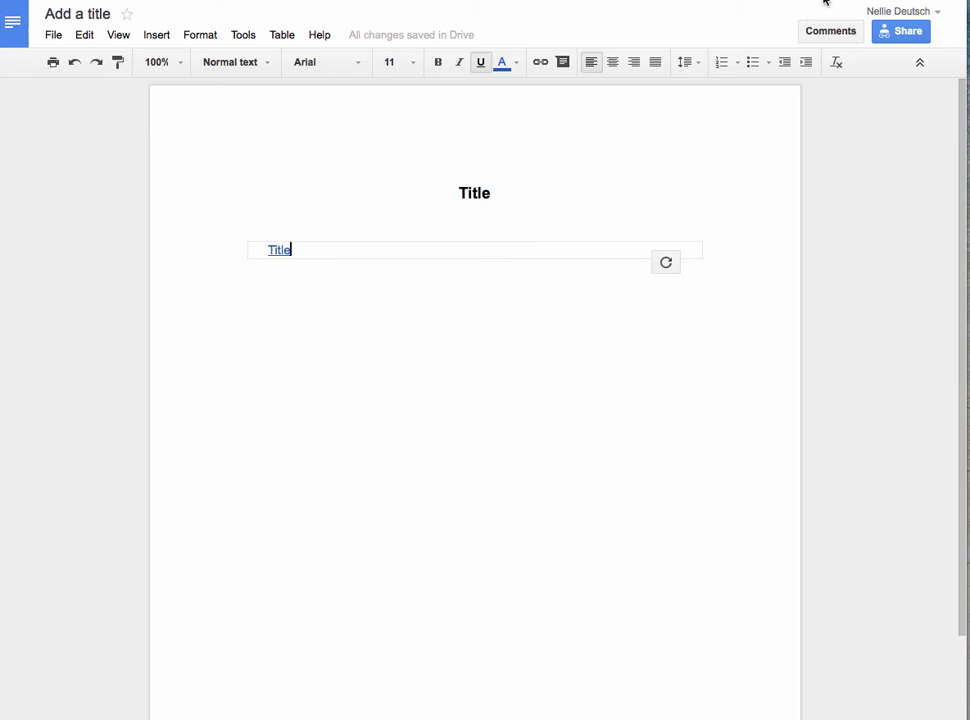
- Change the document's visibility to Shared privately, save, and close the sharing settings
{"action": "left_click", "coordinate": [908, 31]}
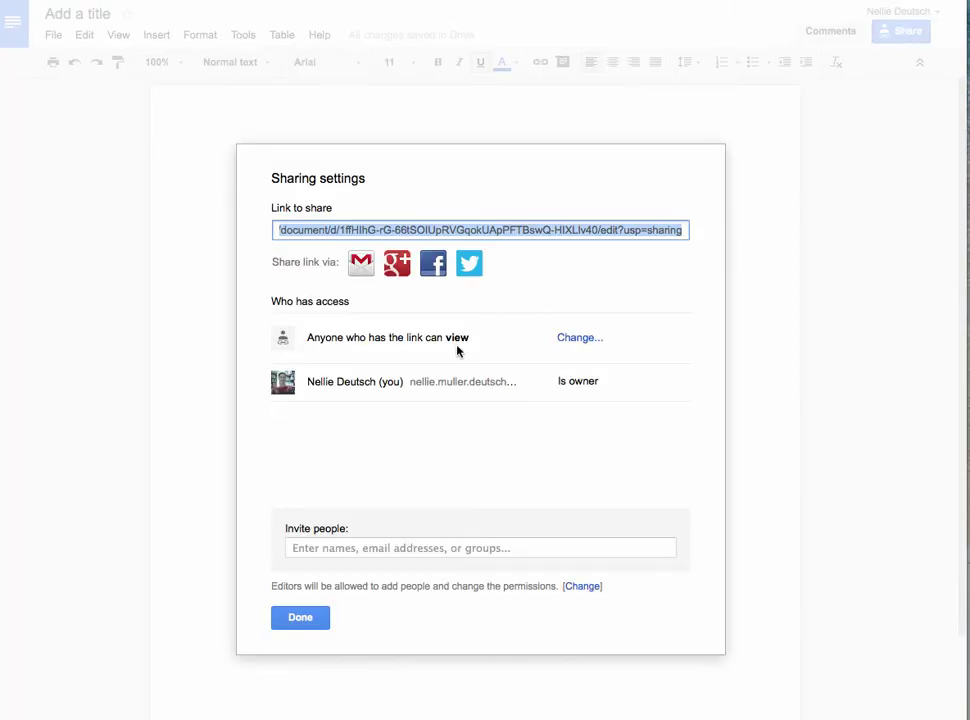
{"action": "left_click", "coordinate": [574, 343]}
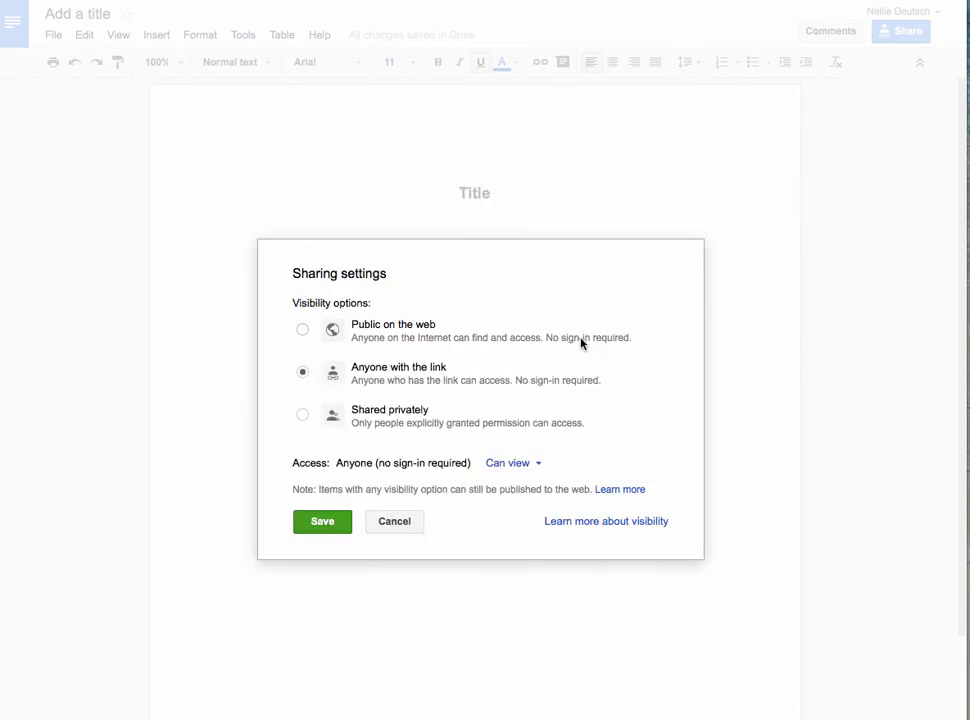
{"action": "left_click", "coordinate": [303, 414]}
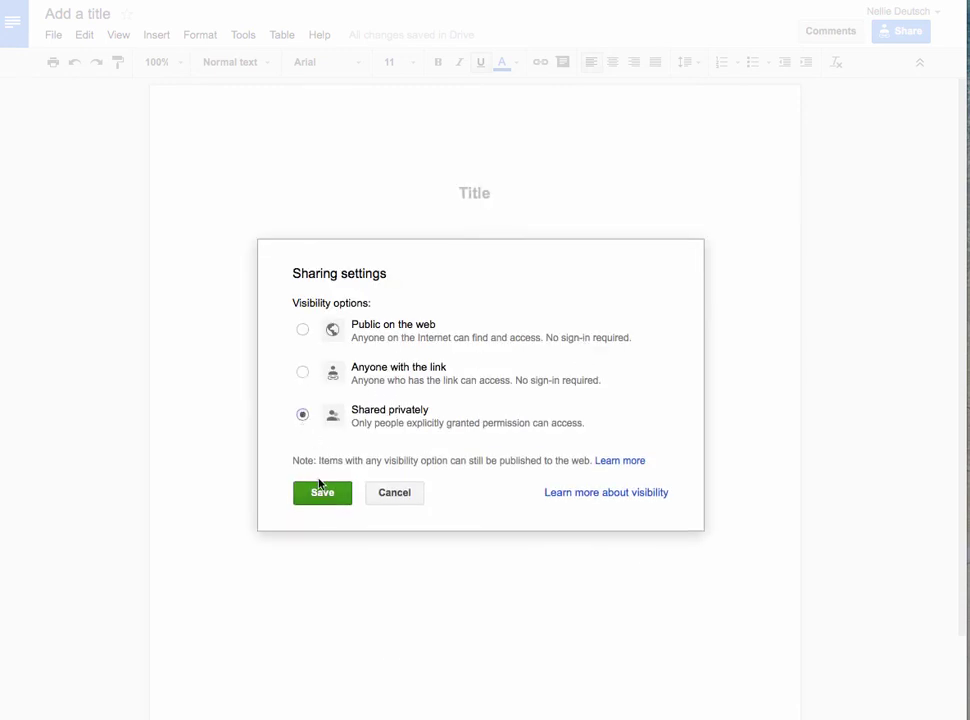
{"action": "left_click", "coordinate": [323, 498]}
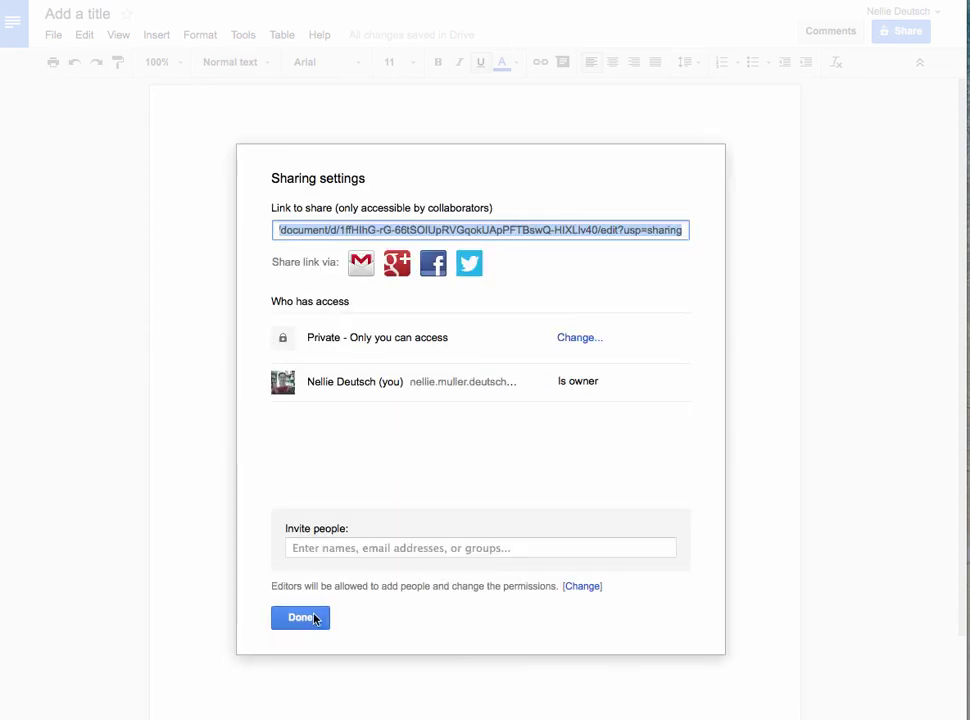
{"action": "left_click", "coordinate": [313, 619]}
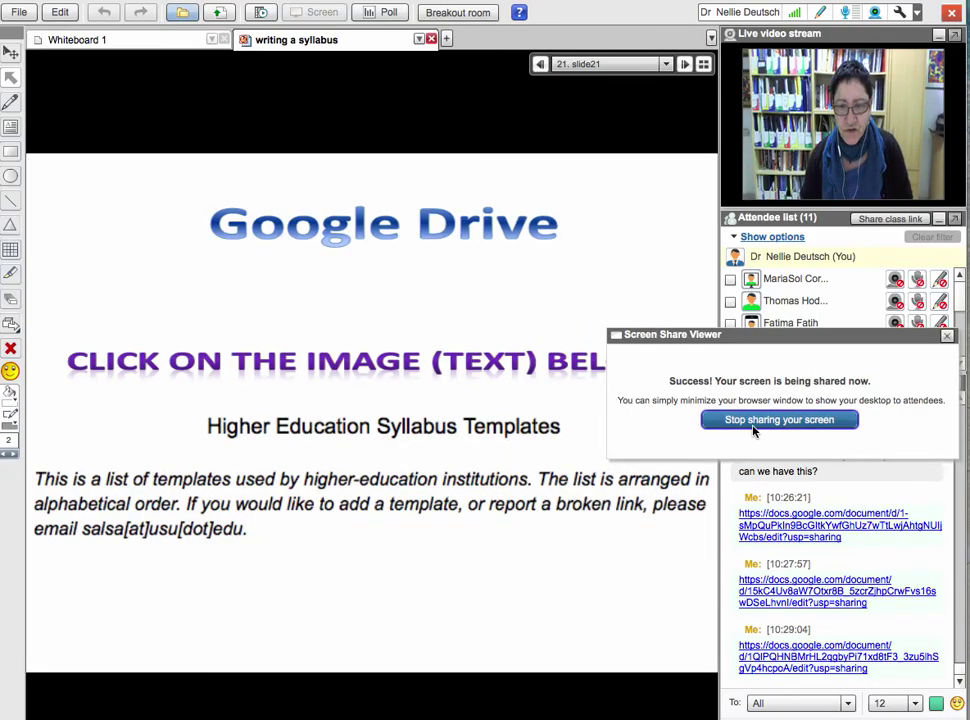
- Stop sharing your screen from the Screen Share Viewer
{"action": "left_click", "coordinate": [755, 425]}
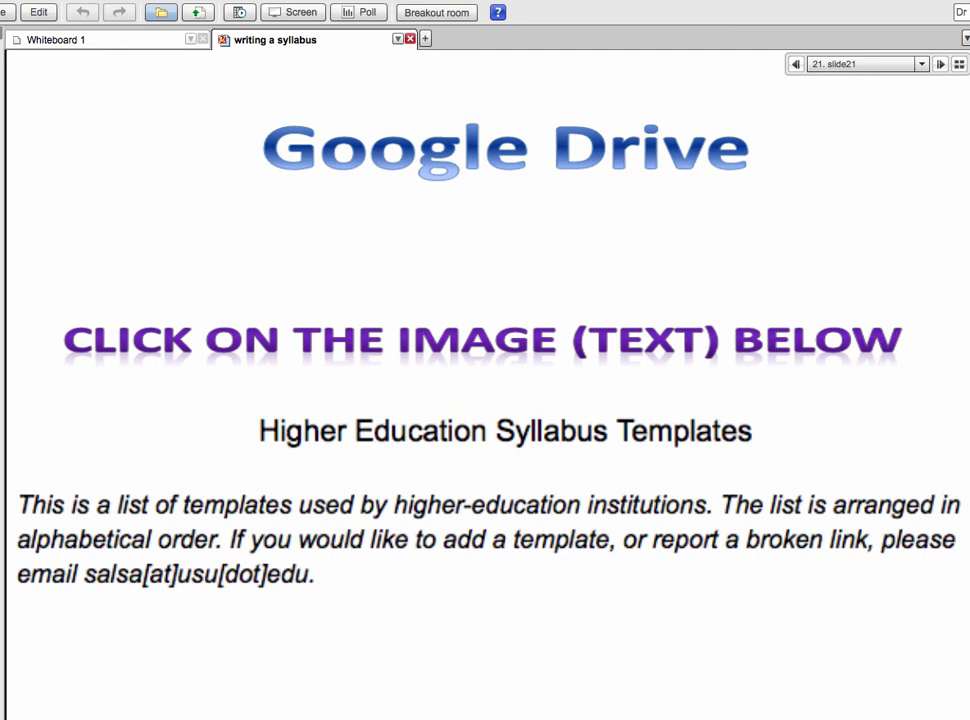
- Jump to slide 15 via the slide list, step back two slides, then advance to reveal 'Sharing is Caring'
{"action": "left_click", "coordinate": [922, 64]}
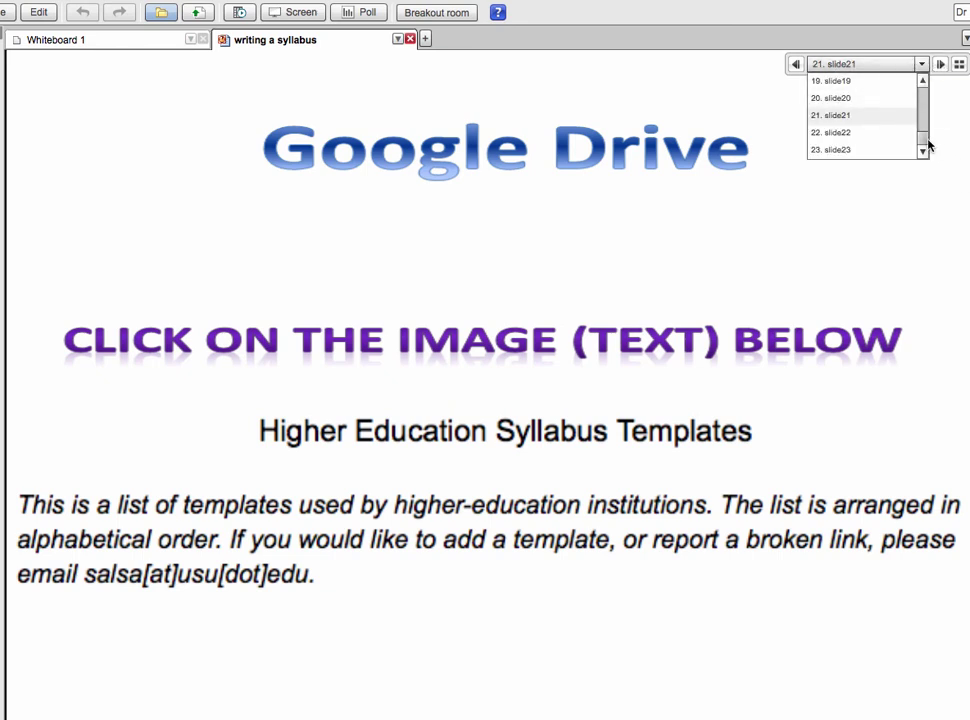
{"action": "scroll", "coordinate": [922, 130], "scroll_direction": "up", "scroll_amount": 3}
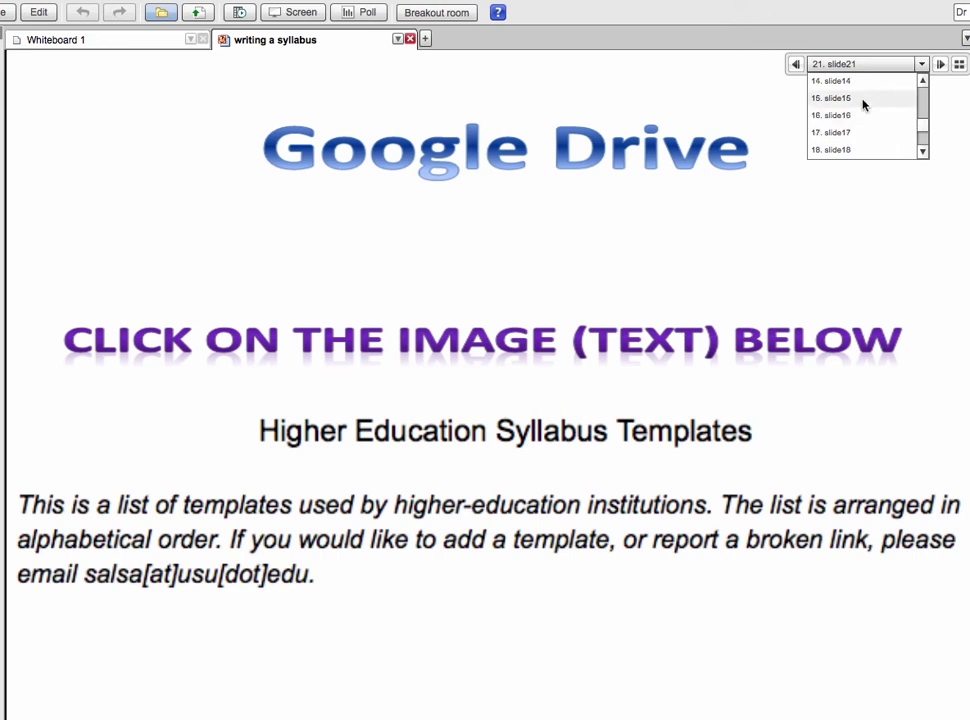
{"action": "left_click", "coordinate": [860, 99]}
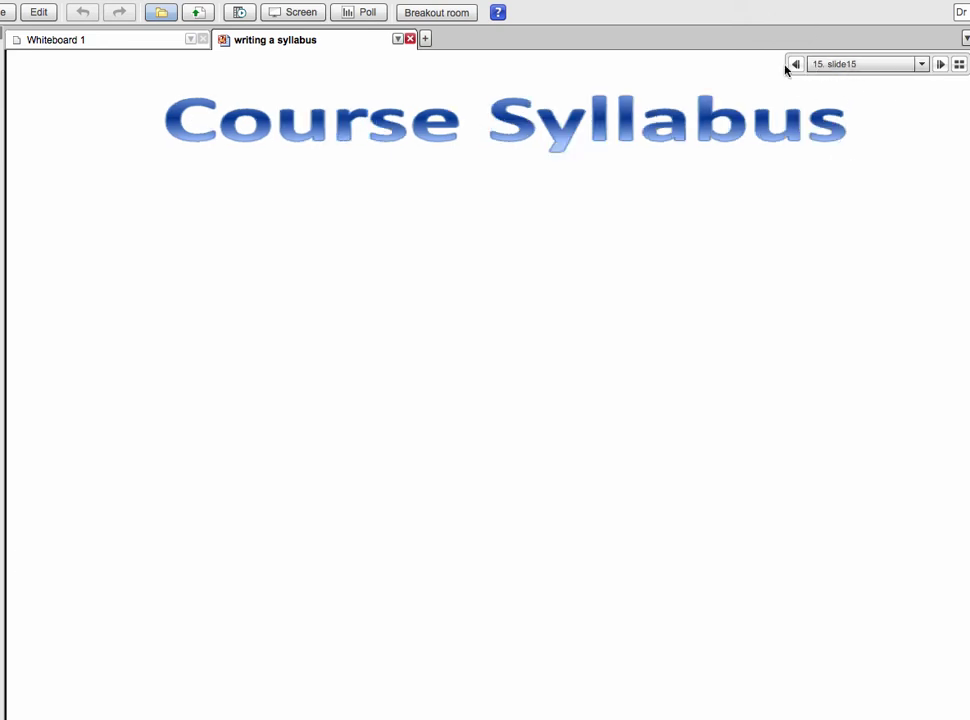
{"action": "left_click", "coordinate": [795, 65]}
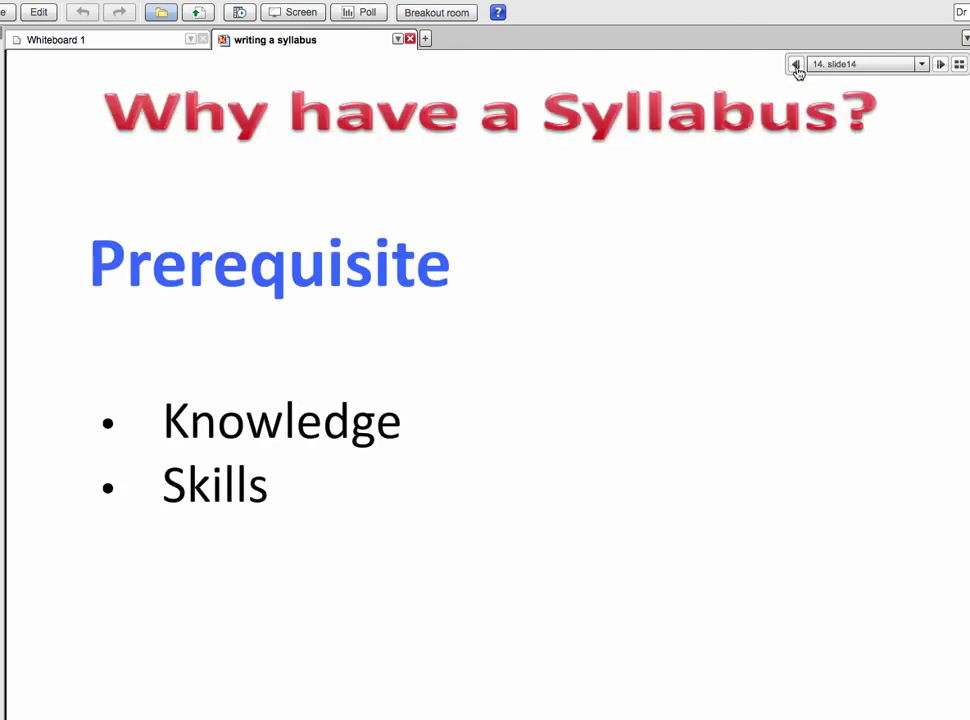
{"action": "left_click", "coordinate": [797, 65]}
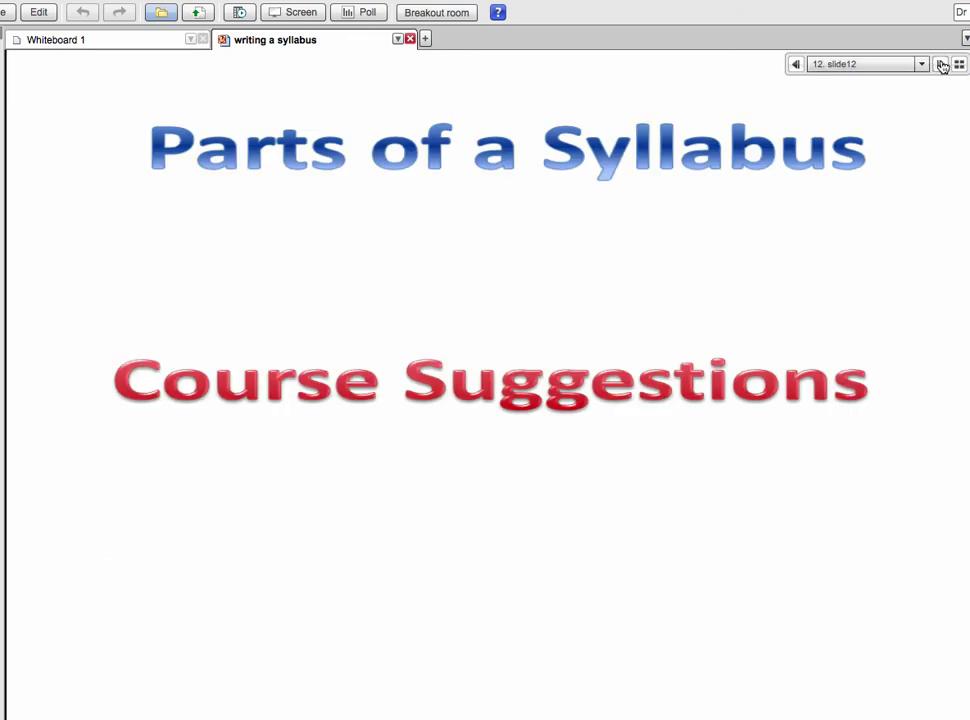
{"action": "left_click", "coordinate": [942, 65]}
{"action": "left_click", "coordinate": [942, 65]}
{"action": "left_click", "coordinate": [942, 65]}
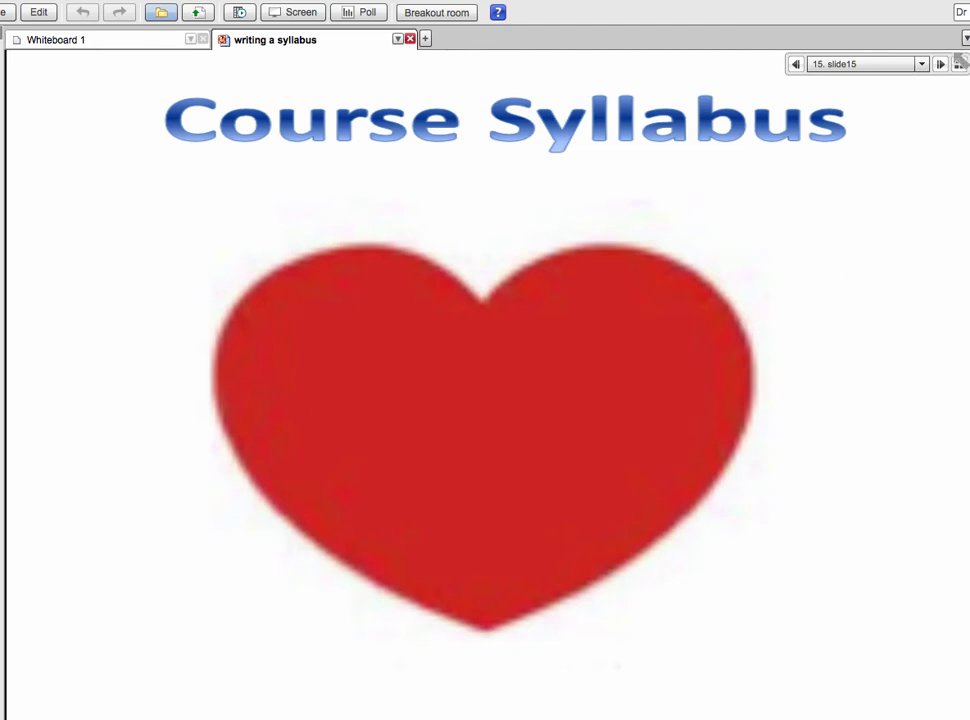
{"action": "left_click", "coordinate": [940, 65]}
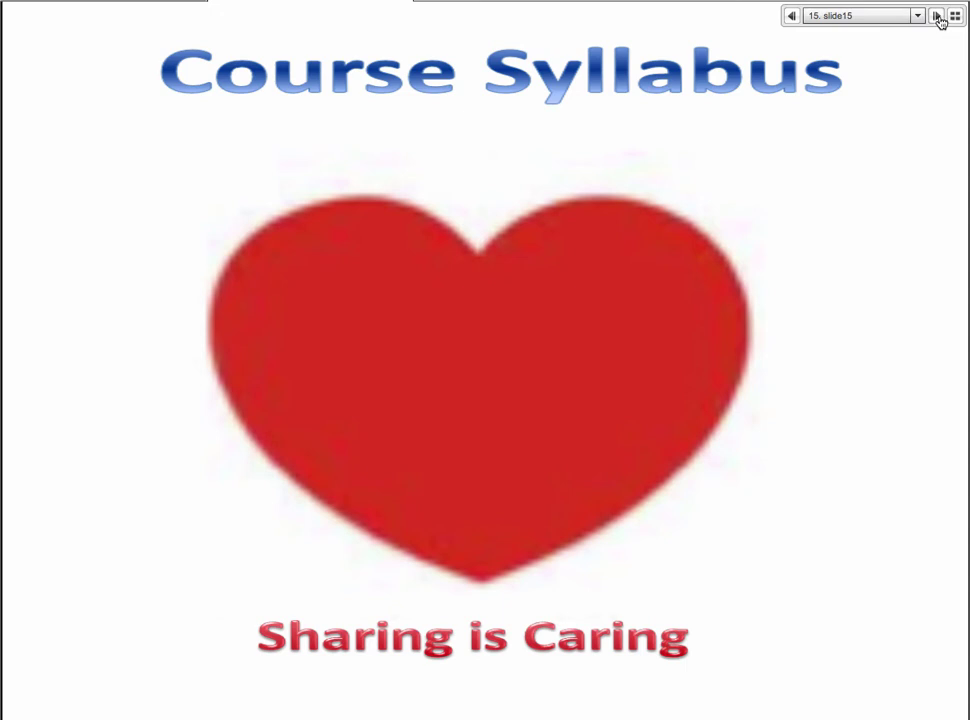
- Advance through slides 16–19, going back once to slide 16 along the way
{"action": "left_click", "coordinate": [937, 16]}
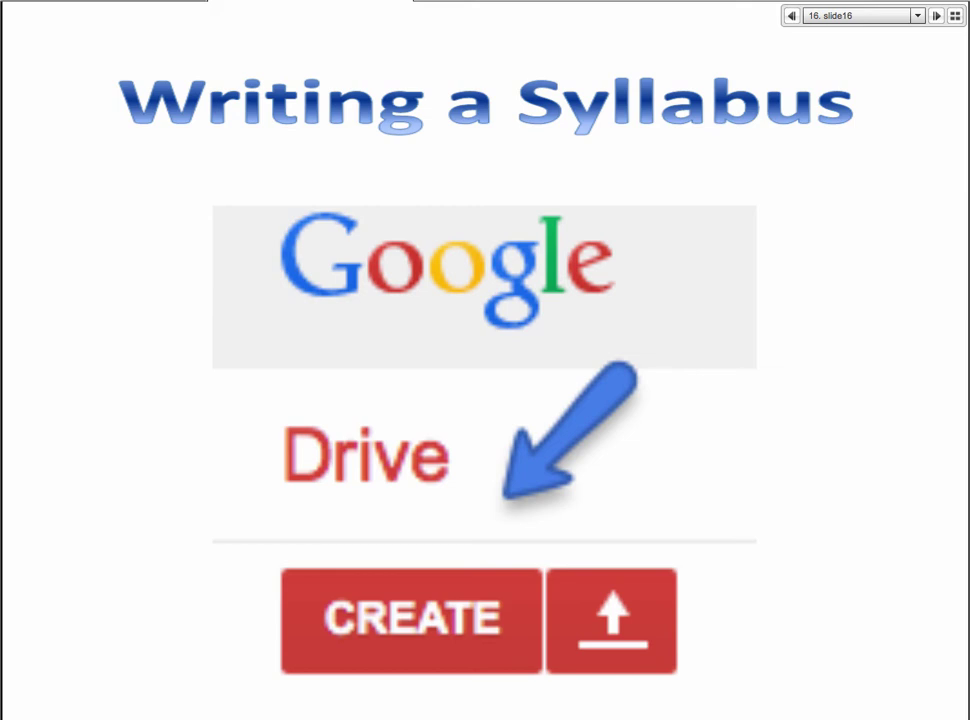
{"action": "left_click", "coordinate": [935, 16]}
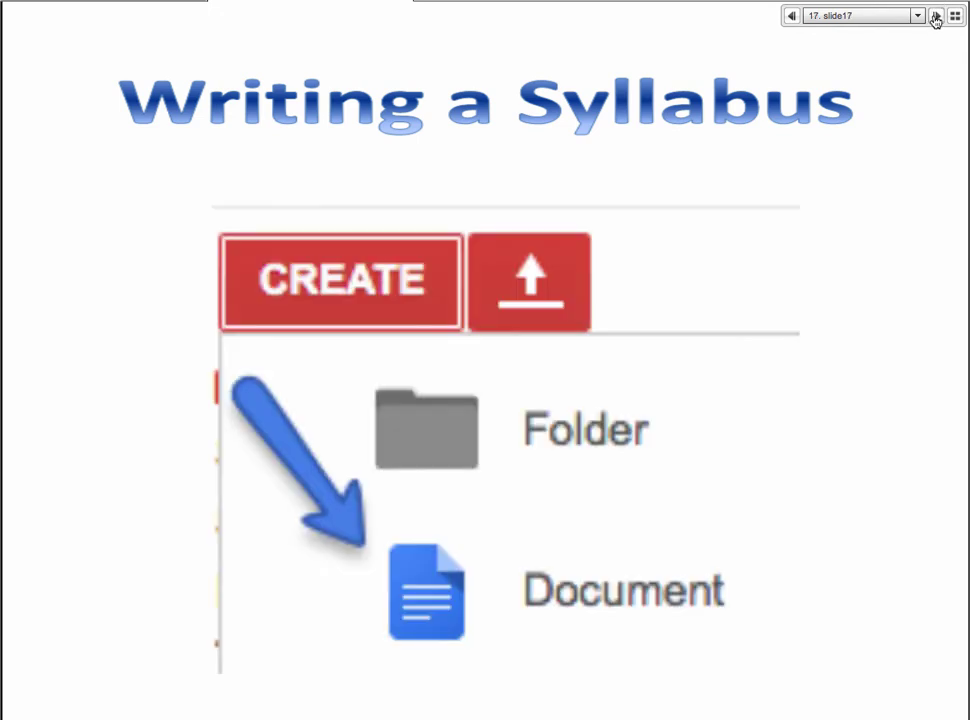
{"action": "left_click", "coordinate": [791, 16]}
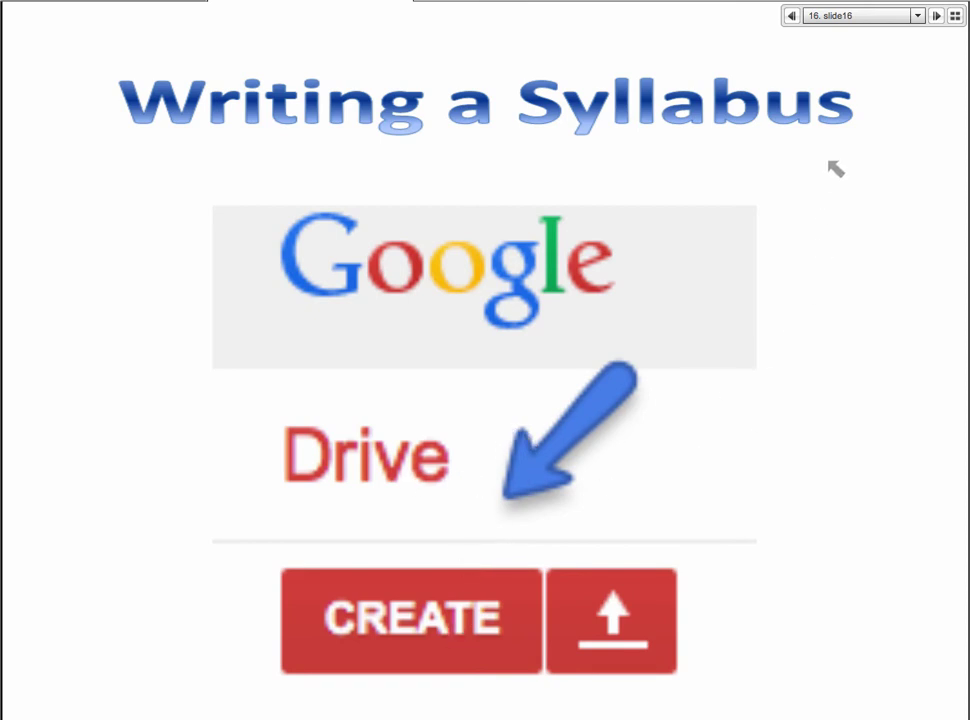
{"action": "left_click", "coordinate": [935, 17]}
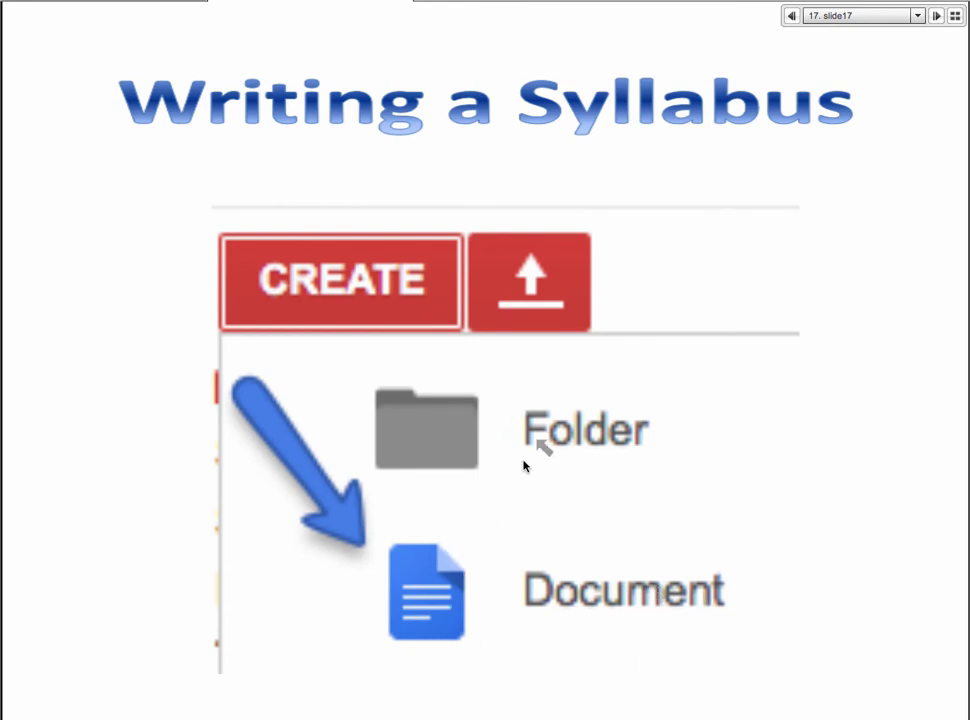
{"action": "left_click", "coordinate": [933, 16]}
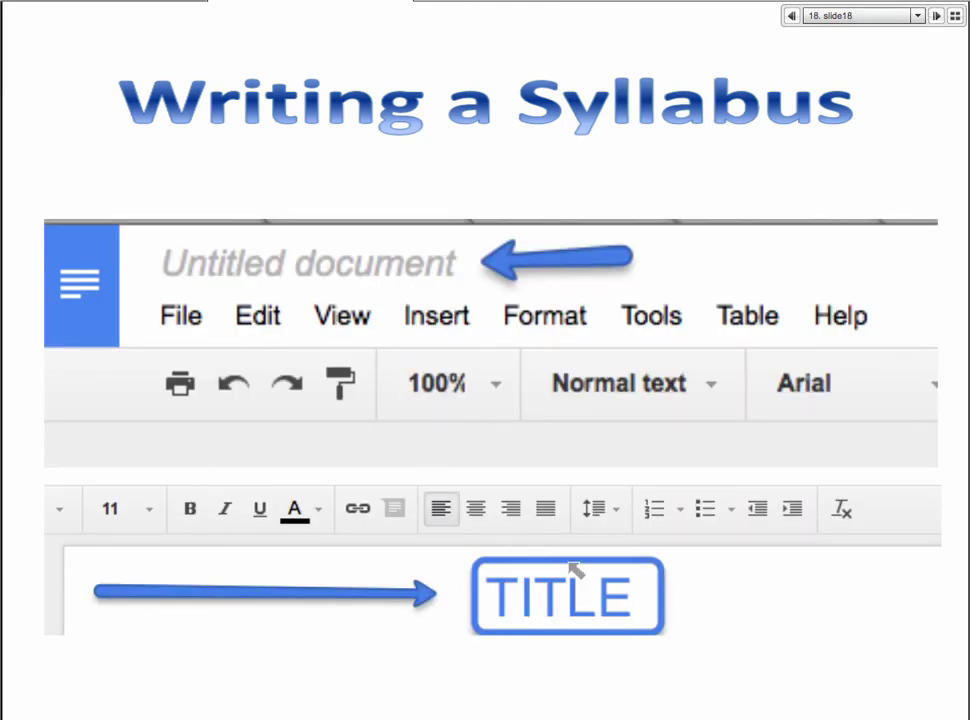
{"action": "left_click", "coordinate": [937, 16]}
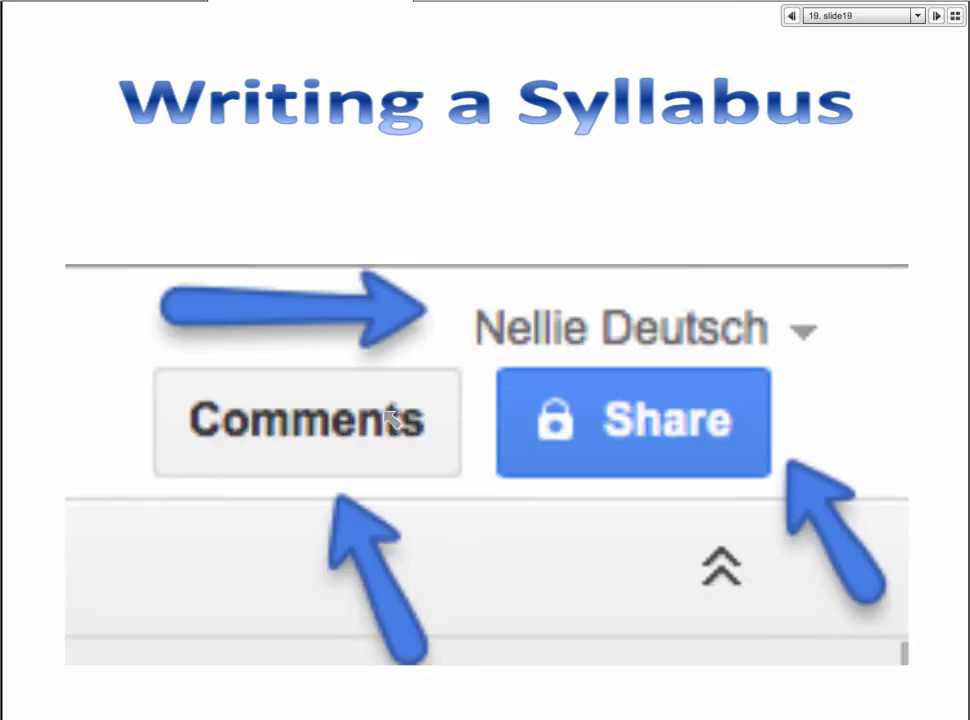
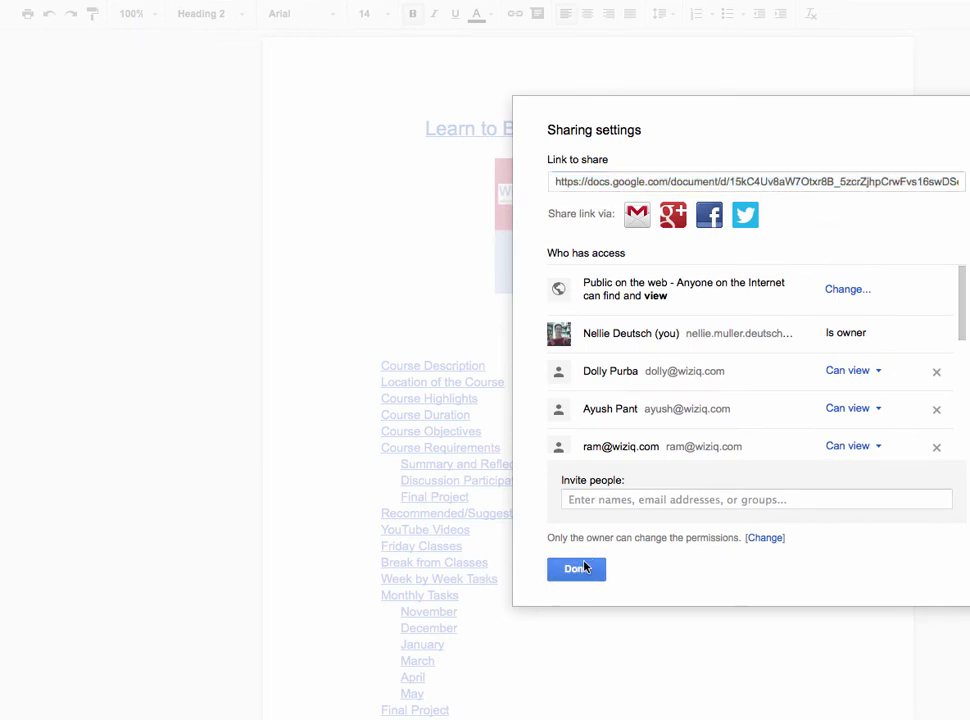
- Close the sharing settings and follow the syllabus title's link to the WizIQ course page
{"action": "left_click", "coordinate": [580, 568]}
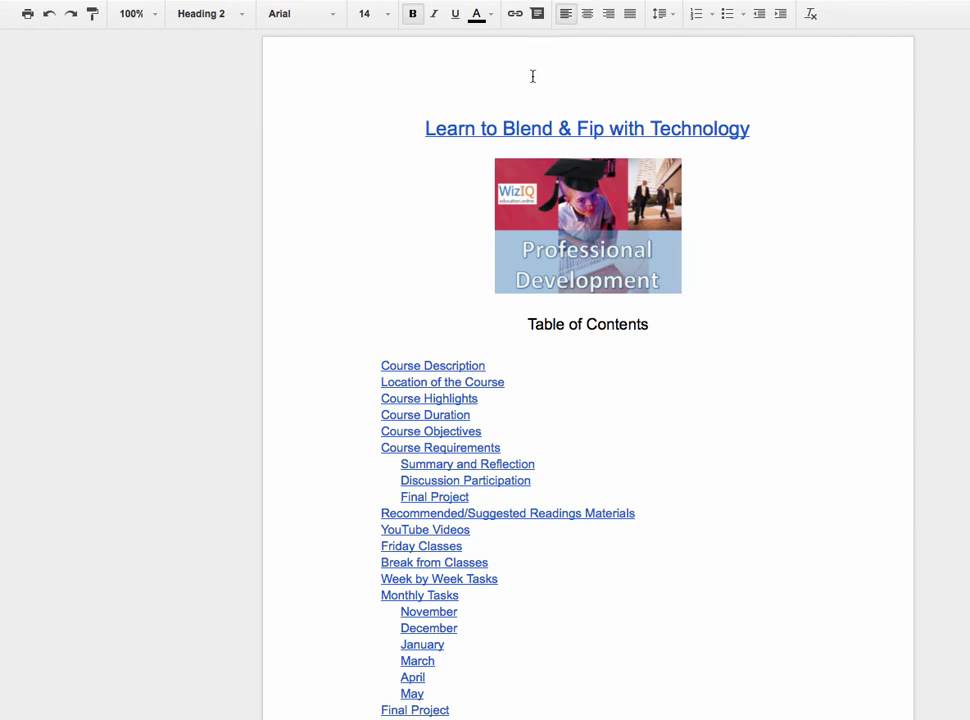
{"action": "left_click", "coordinate": [645, 130]}
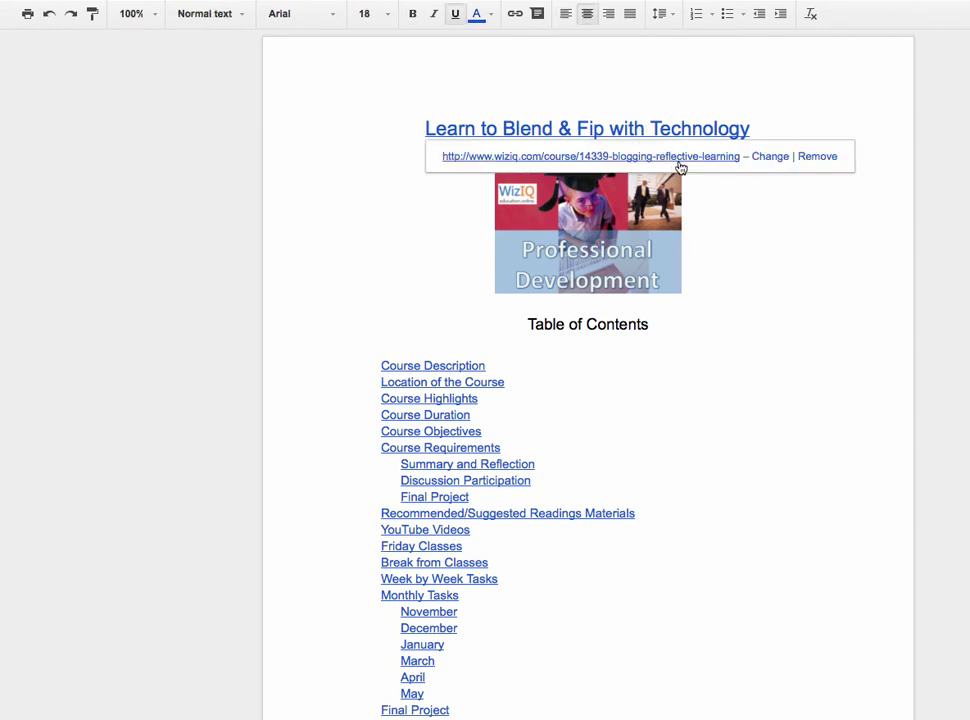
{"action": "left_click", "coordinate": [680, 157]}
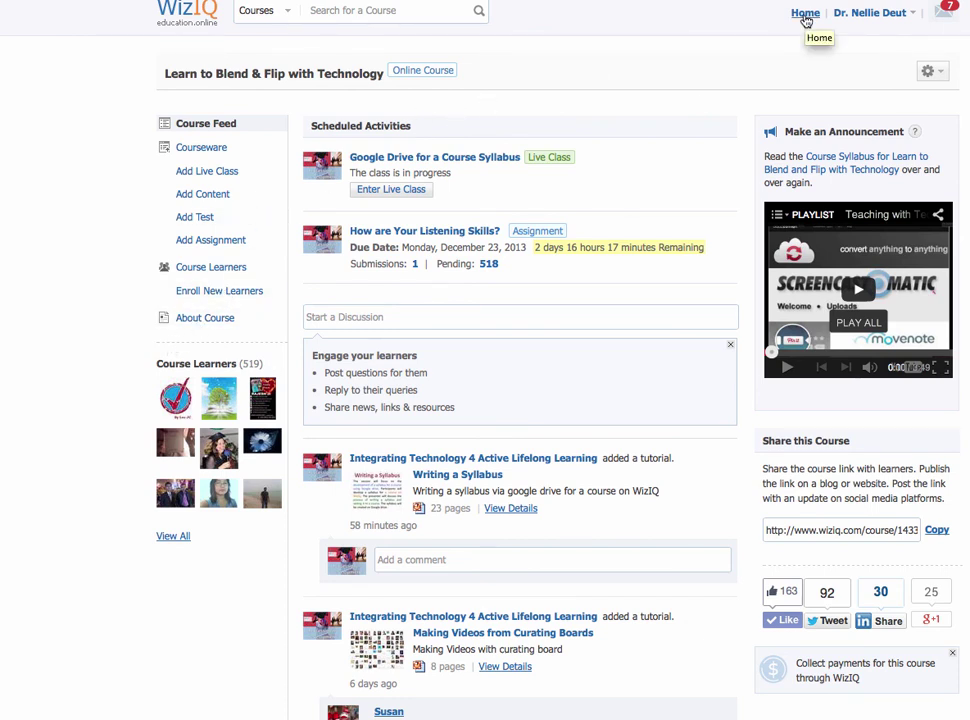
- Go to the WizIQ Home dashboard and start a new course via Courses > Create Course
{"action": "left_click", "coordinate": [806, 13]}
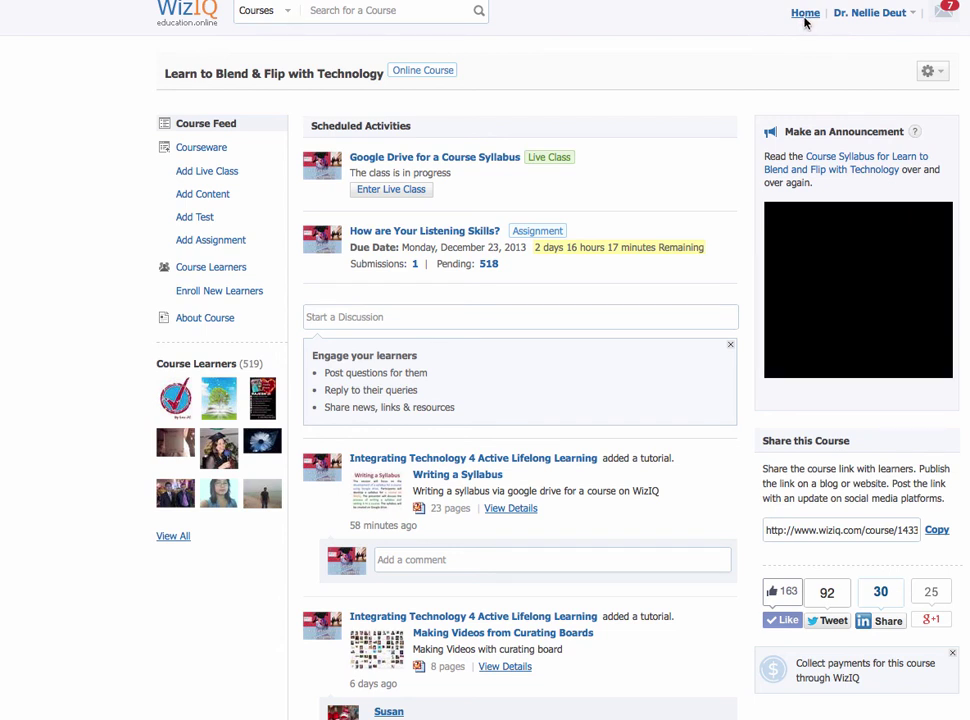
{"action": "left_click", "coordinate": [805, 14]}
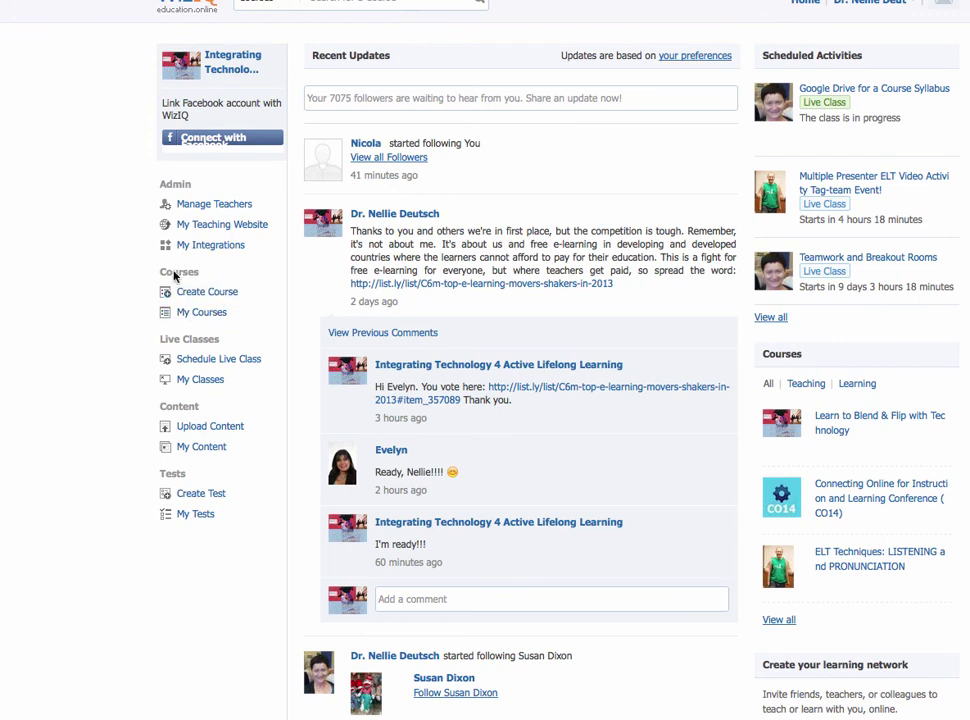
{"action": "left_click_drag", "start_coordinate": [162, 271], "coordinate": [205, 272]}
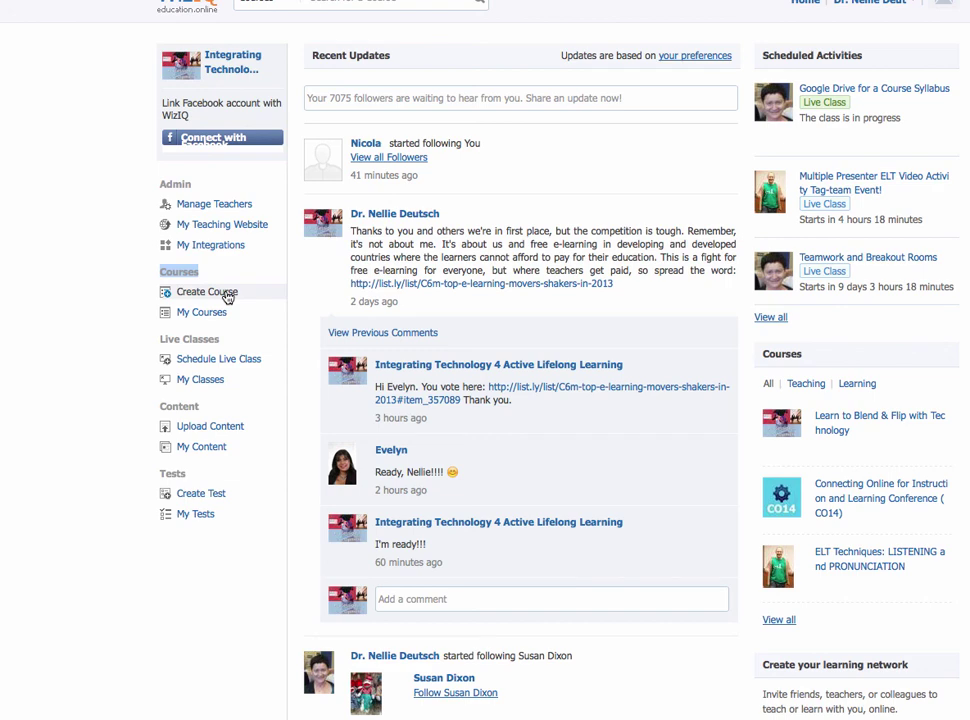
{"action": "left_click", "coordinate": [228, 296]}
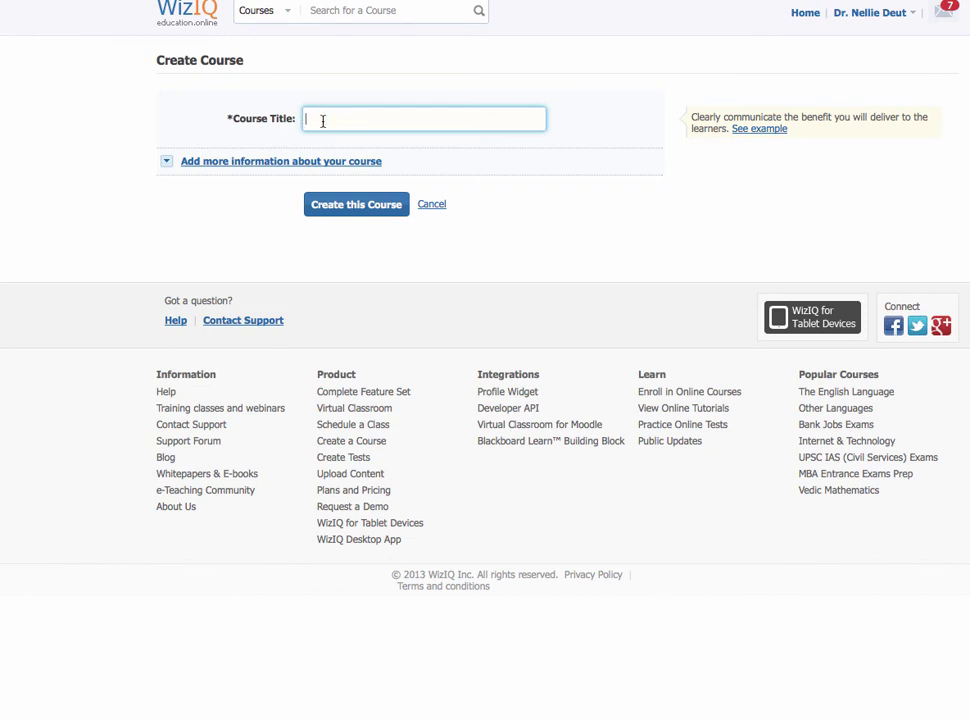
- Create a new course with the title 'Hello'
{"action": "type", "text": "Hle"}
{"action": "key", "text": "BackSpace"}
{"action": "type", "text": "ello"}
{"action": "left_click", "coordinate": [369, 208]}
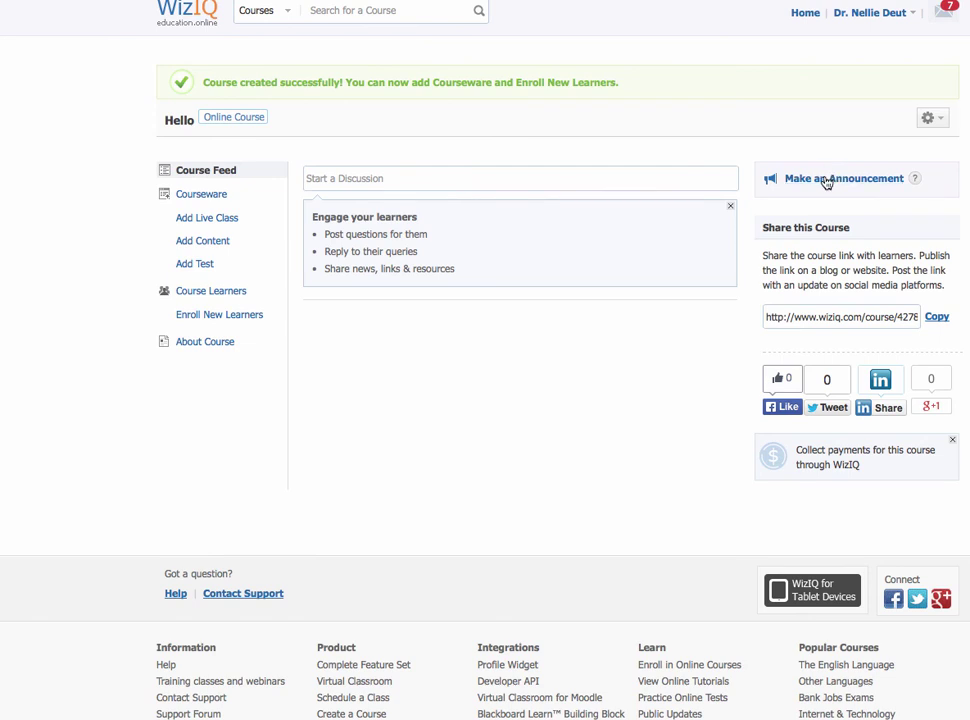
- Select the new course's share link, then return to the WizIQ Home dashboard
{"action": "left_click", "coordinate": [836, 322]}
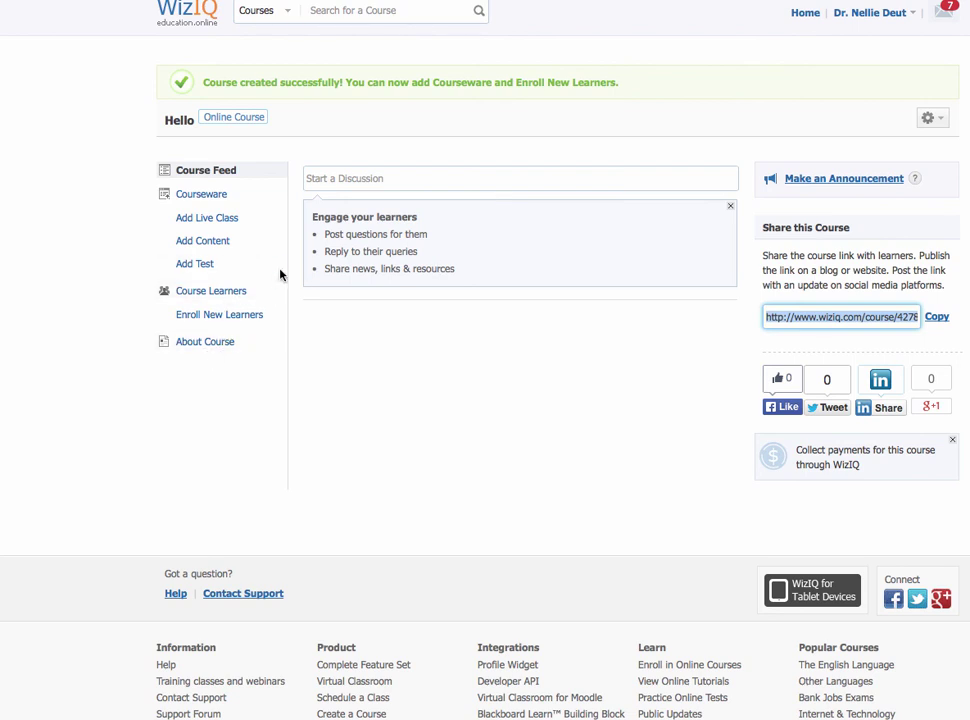
{"action": "mouse_move", "coordinate": [266, 272]}
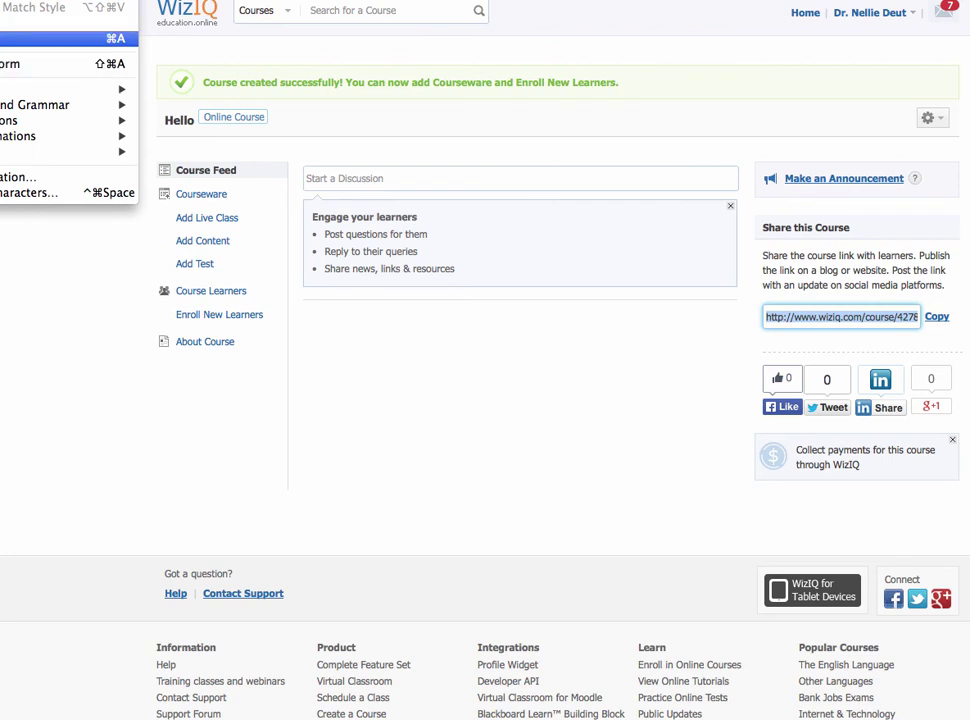
{"action": "mouse_move", "coordinate": [30, 89]}
{"action": "left_click", "coordinate": [541, 362]}
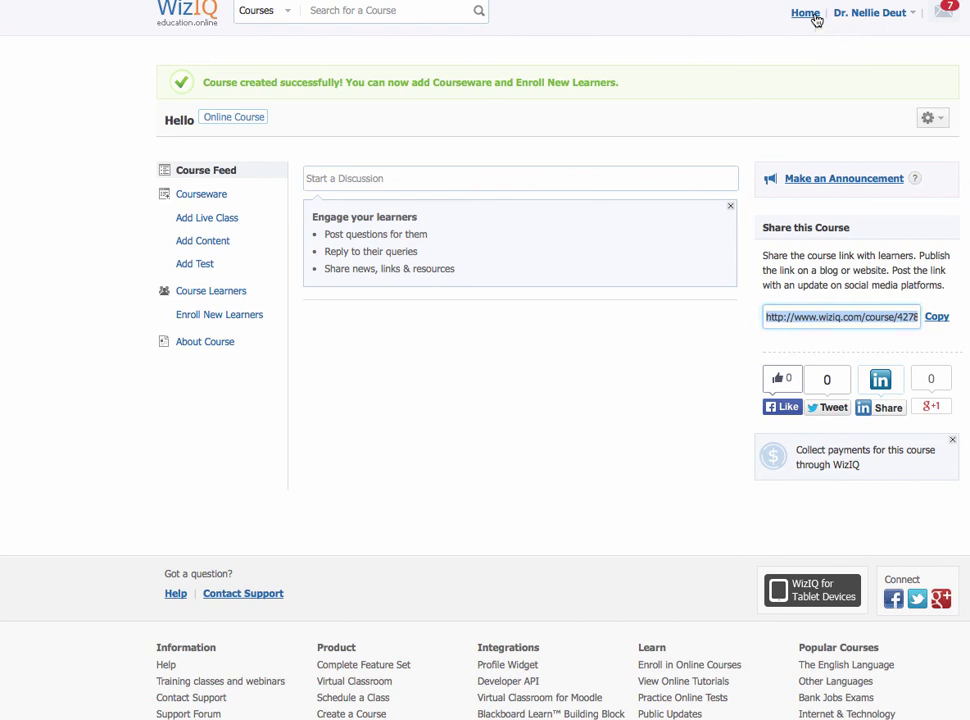
{"action": "left_click", "coordinate": [806, 13]}
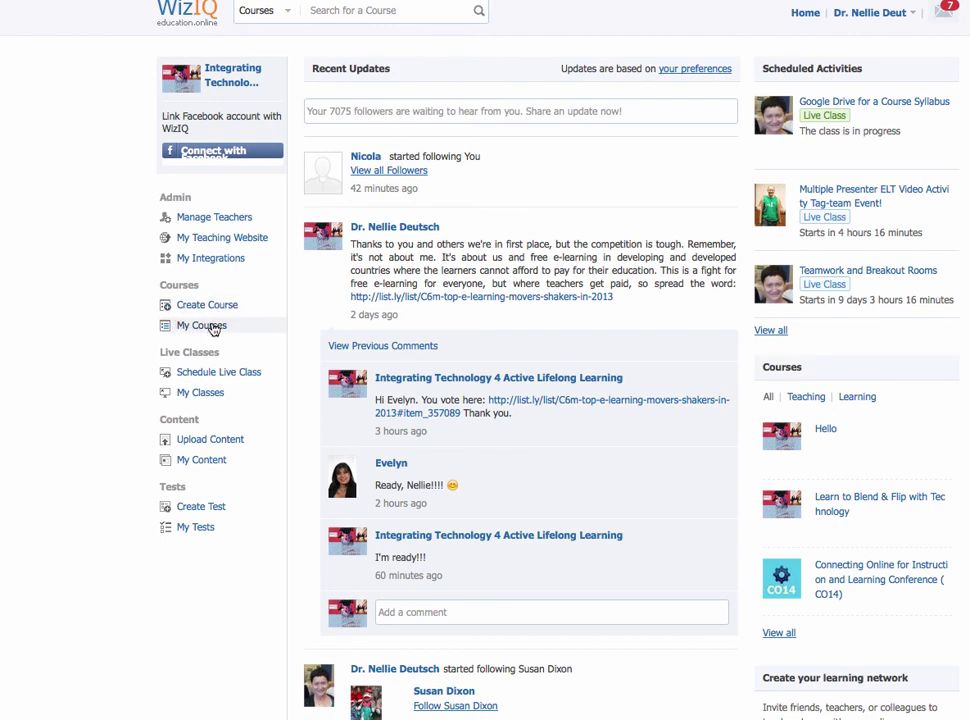
- Open My Courses and scroll through the created course cards
{"action": "left_click", "coordinate": [205, 326]}
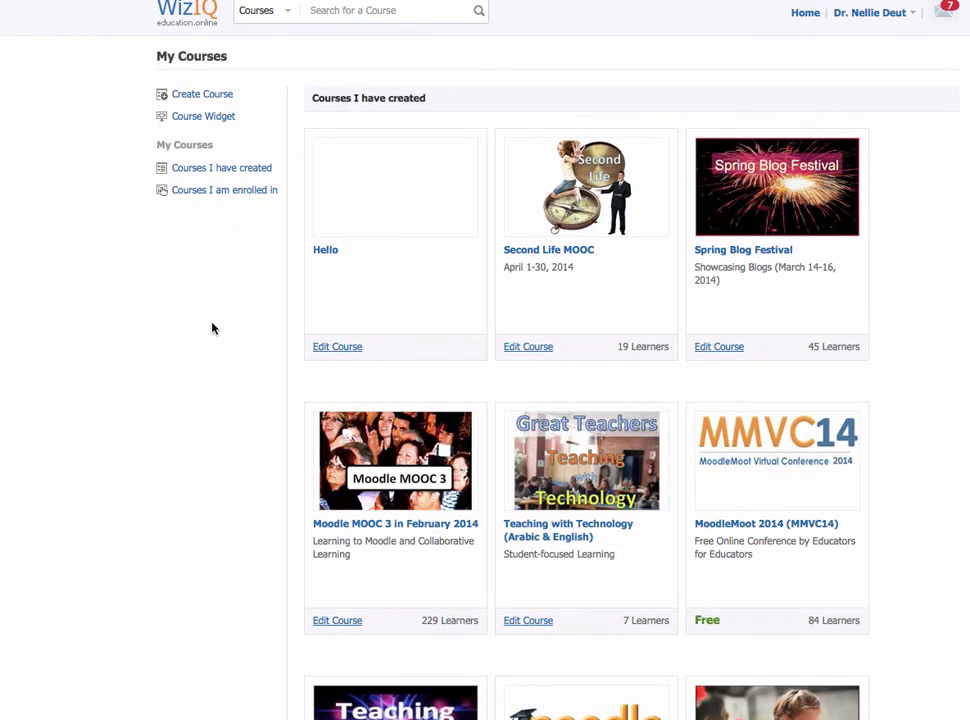
{"action": "scroll", "coordinate": [820, 436], "scroll_direction": "down", "scroll_amount": 3}
{"action": "scroll", "coordinate": [820, 436], "scroll_direction": "down", "scroll_amount": 8}
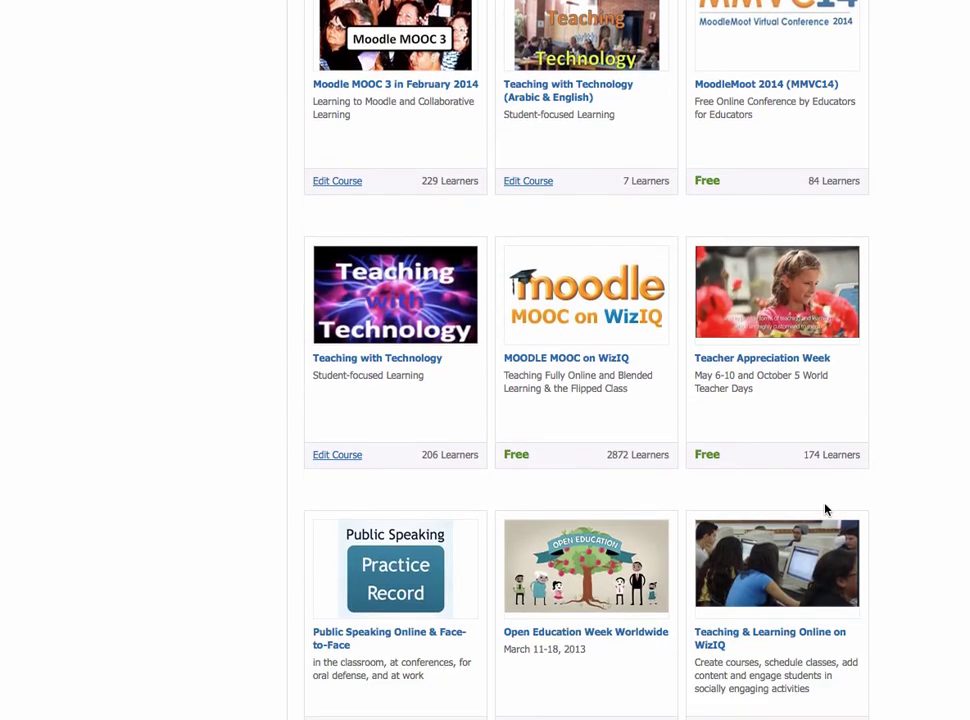
{"action": "scroll", "coordinate": [825, 510], "scroll_direction": "down", "scroll_amount": 9}
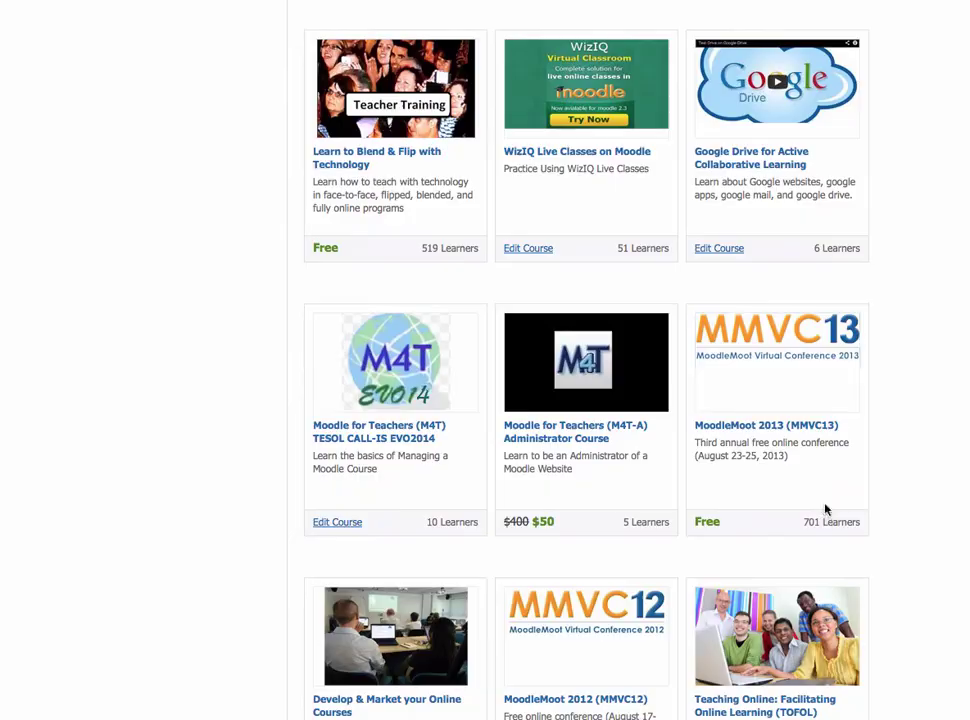
{"action": "scroll", "coordinate": [826, 511], "scroll_direction": "down", "scroll_amount": 10}
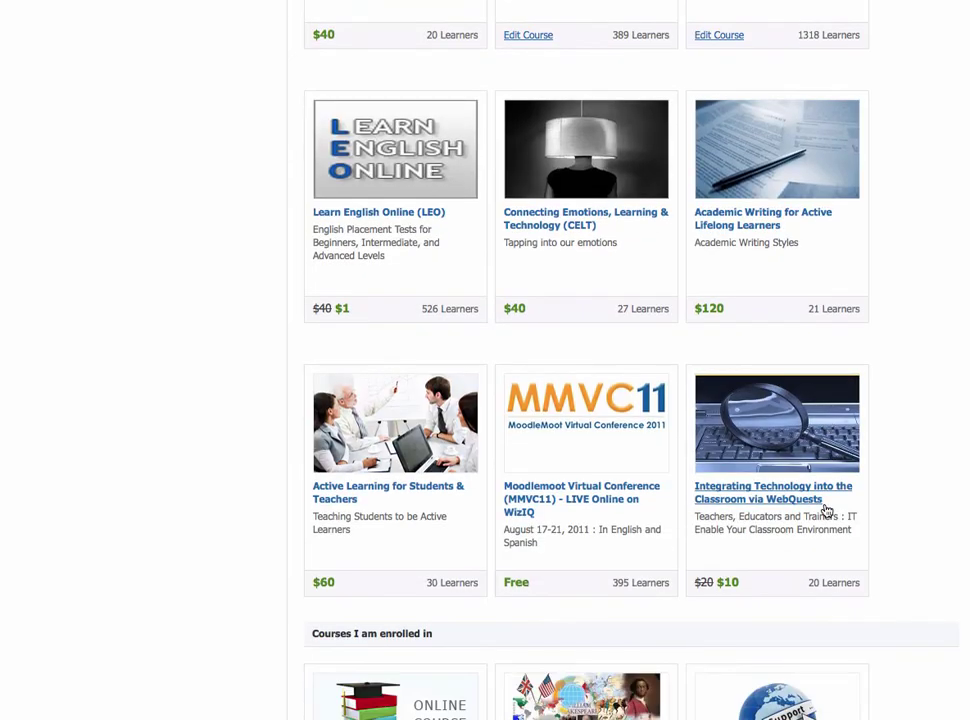
{"action": "scroll", "coordinate": [825, 510], "scroll_direction": "up", "scroll_amount": 20}
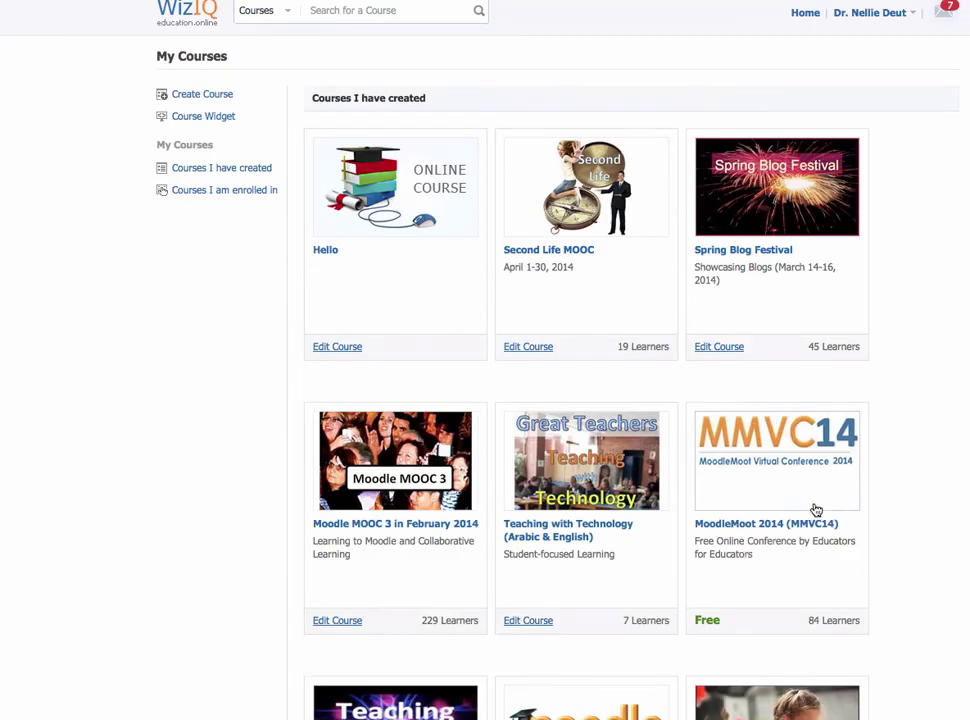
{"action": "scroll", "coordinate": [712, 511], "scroll_direction": "down", "scroll_amount": 1}
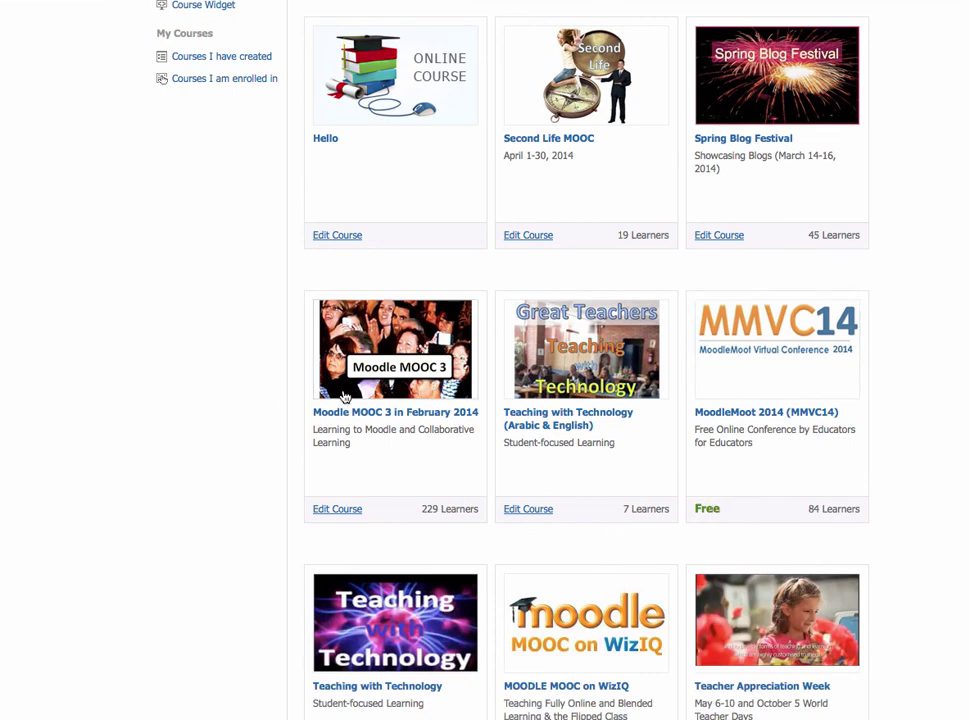
{"action": "scroll", "coordinate": [702, 453], "scroll_direction": "down", "scroll_amount": 1}
{"action": "scroll", "coordinate": [702, 453], "scroll_direction": "down", "scroll_amount": 4}
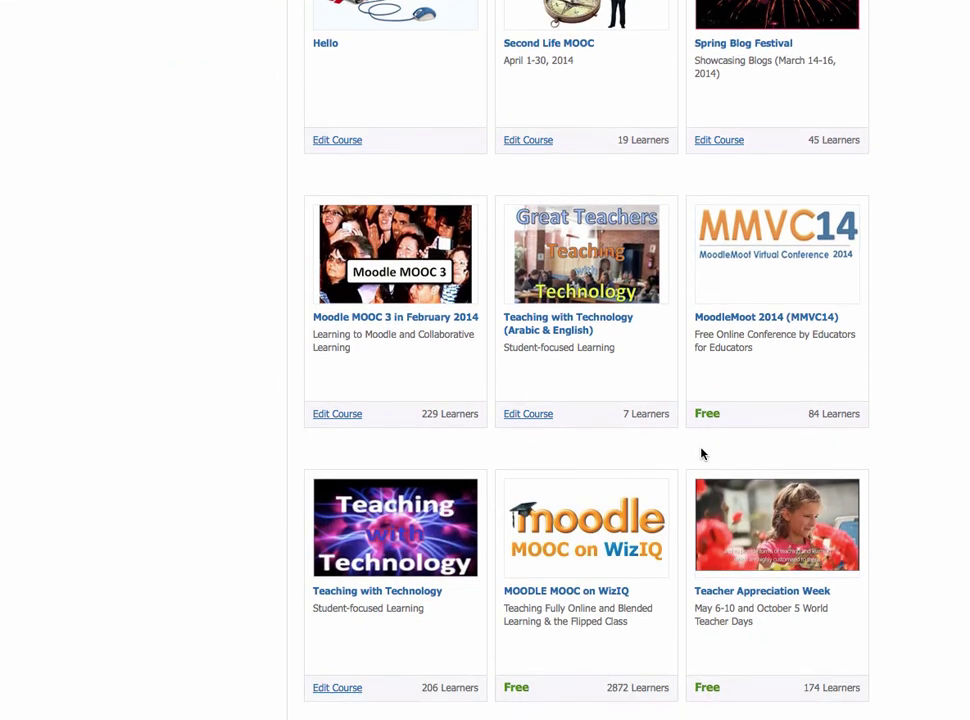
{"action": "scroll", "coordinate": [702, 455], "scroll_direction": "down", "scroll_amount": 3}
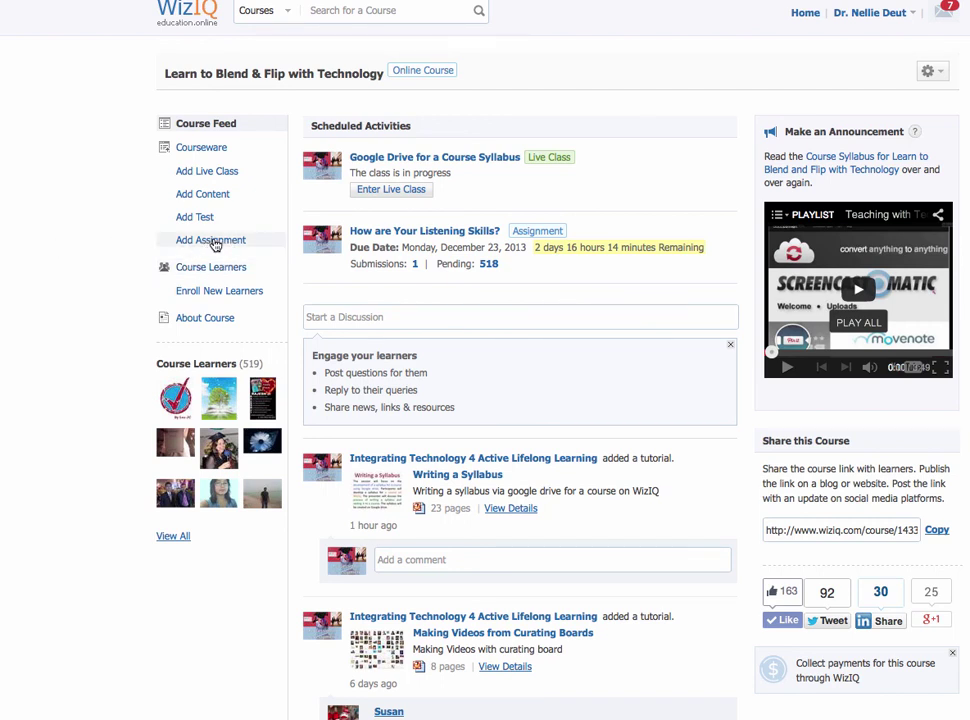
{"action": "left_click", "coordinate": [214, 243]}
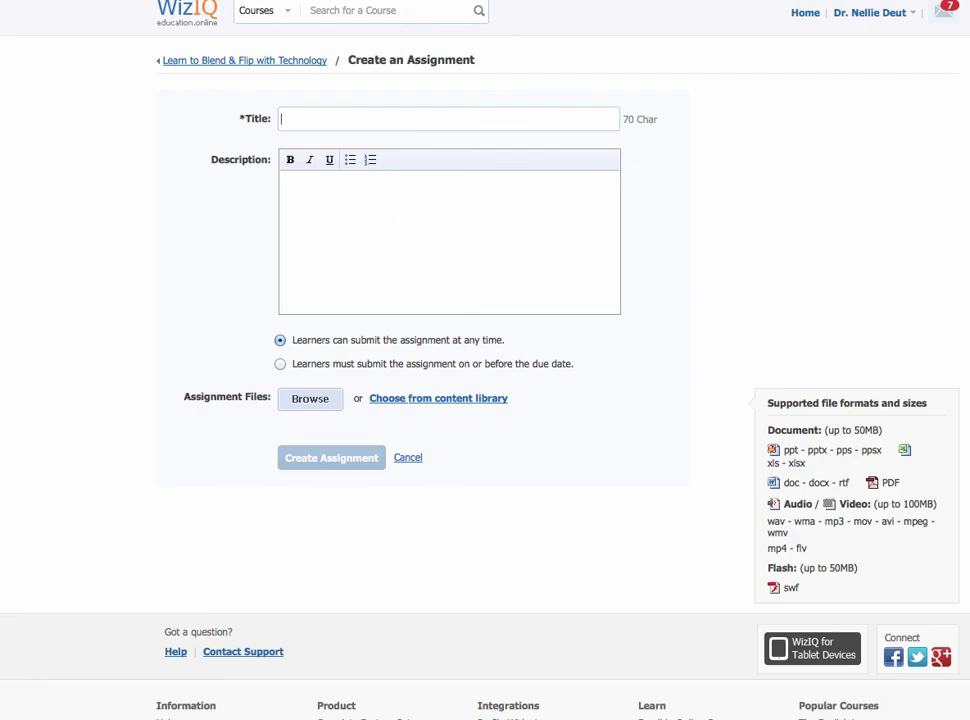
{"action": "left_click", "coordinate": [15, 0]}
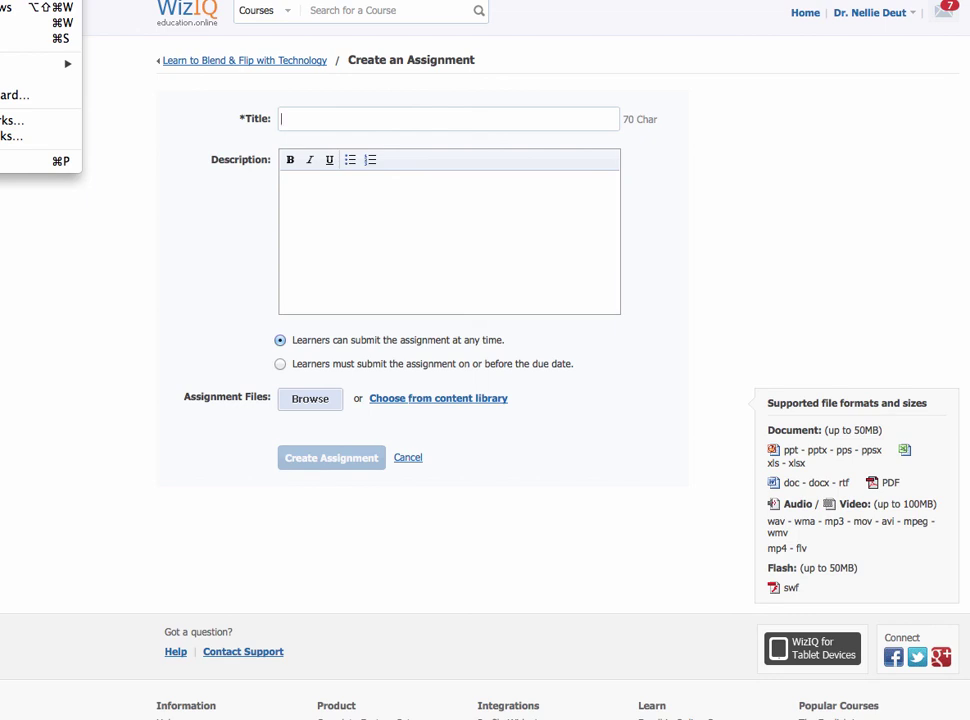
{"action": "key", "text": "Escape"}
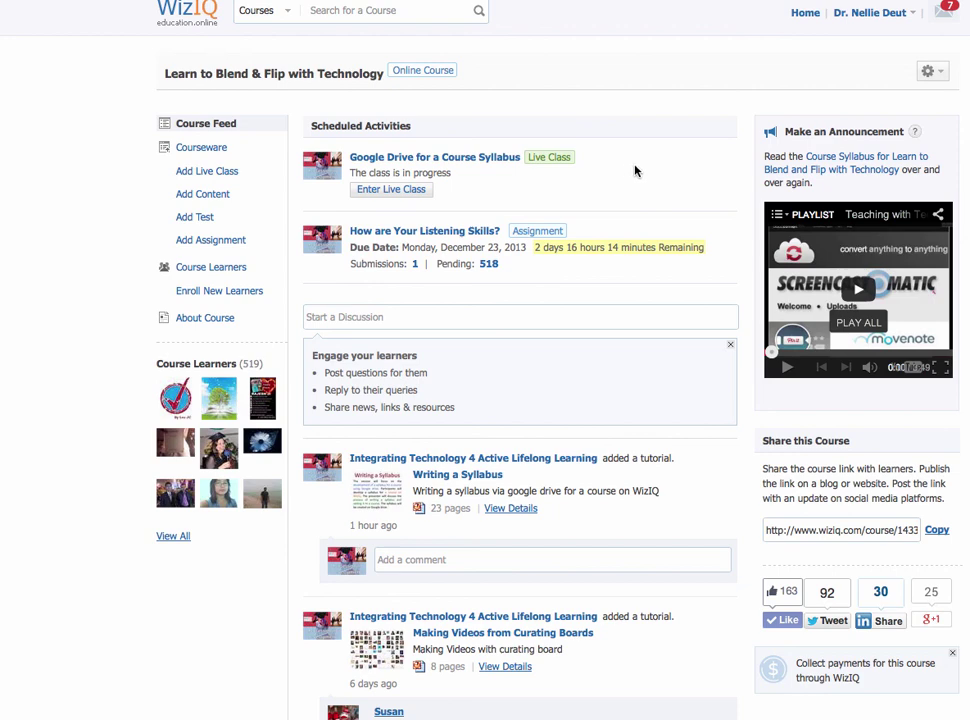
- Start writing a new discussion post in the course feed
{"action": "mouse_move", "coordinate": [175, 398]}
{"action": "scroll", "coordinate": [246, 392], "scroll_direction": "down", "scroll_amount": 3}
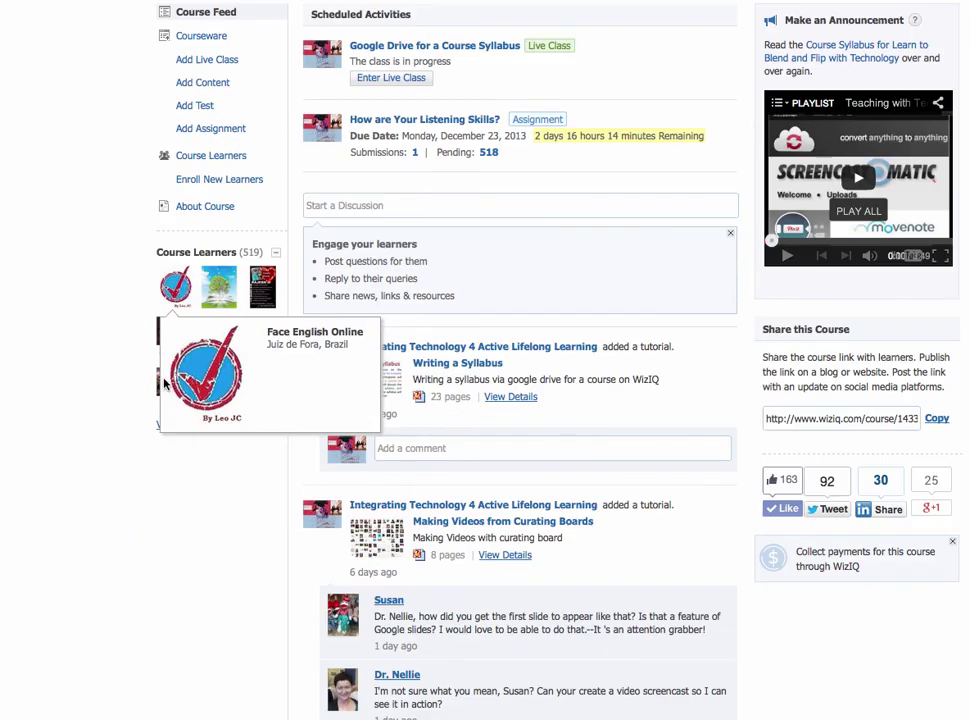
{"action": "left_click", "coordinate": [548, 177]}
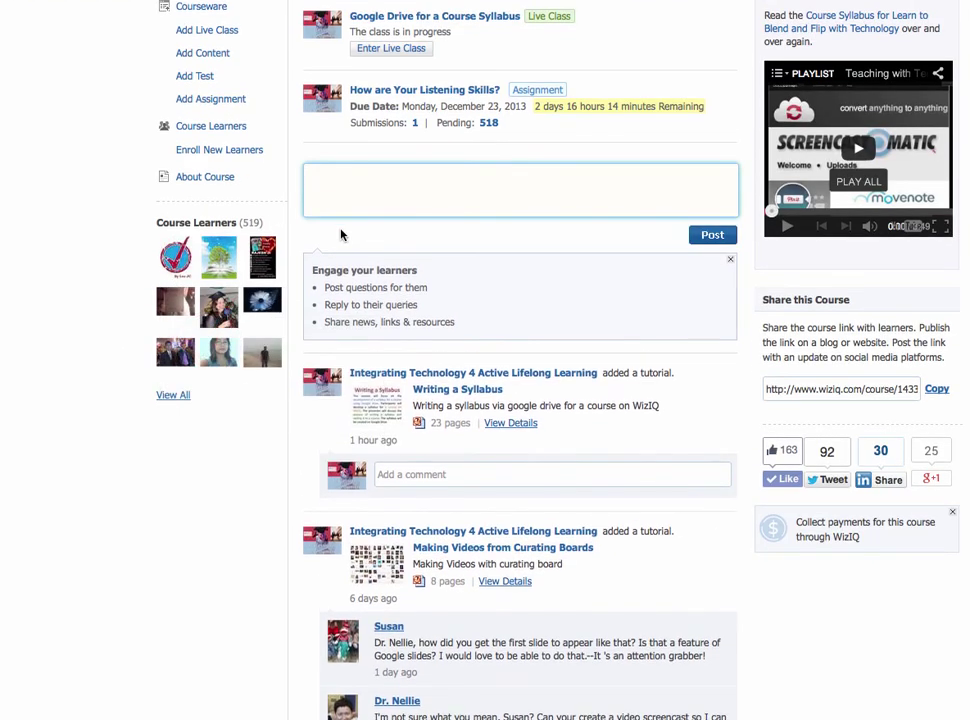
- Open Course Learners and scroll through the 519 enrolled learners and back up
{"action": "left_click", "coordinate": [216, 129]}
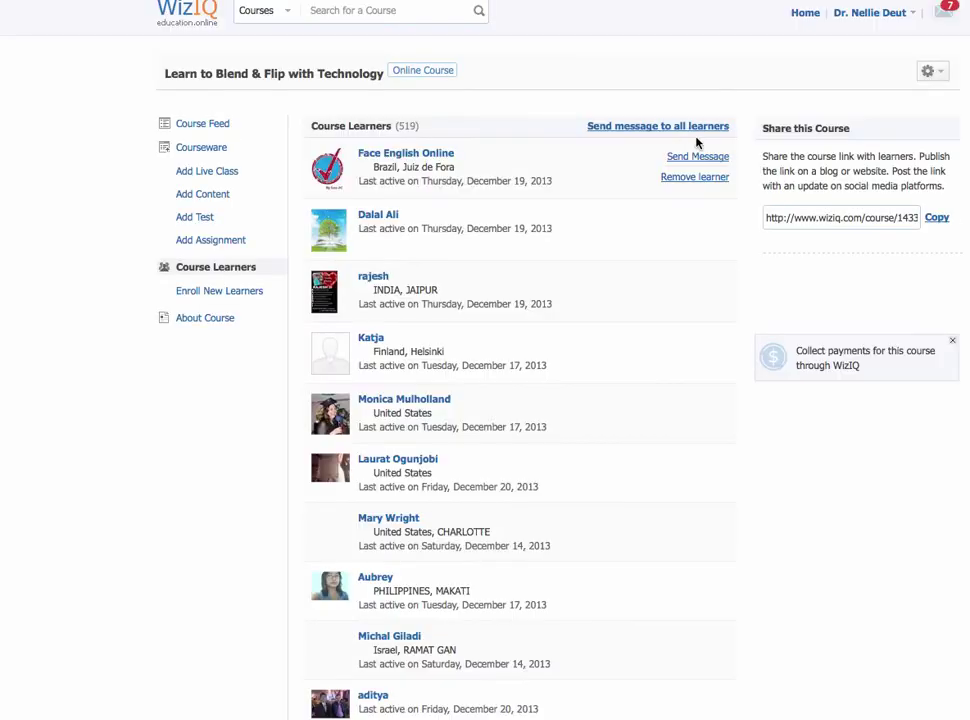
{"action": "scroll", "coordinate": [408, 404], "scroll_direction": "down", "scroll_amount": 1}
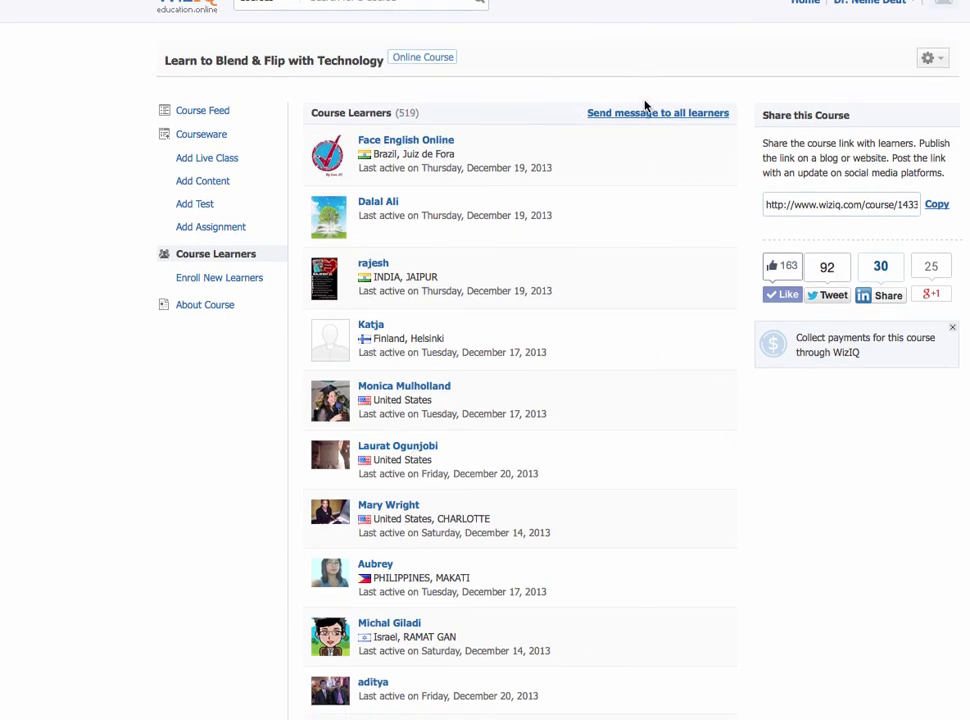
{"action": "scroll", "coordinate": [488, 220], "scroll_direction": "down", "scroll_amount": 4}
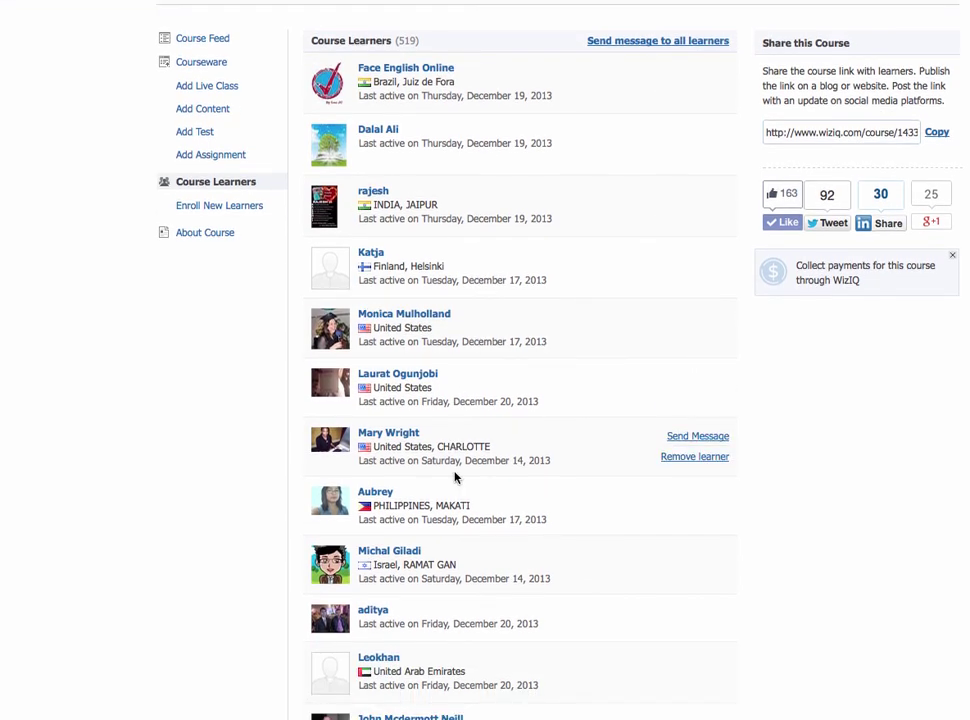
{"action": "scroll", "coordinate": [425, 490], "scroll_direction": "down", "scroll_amount": 5}
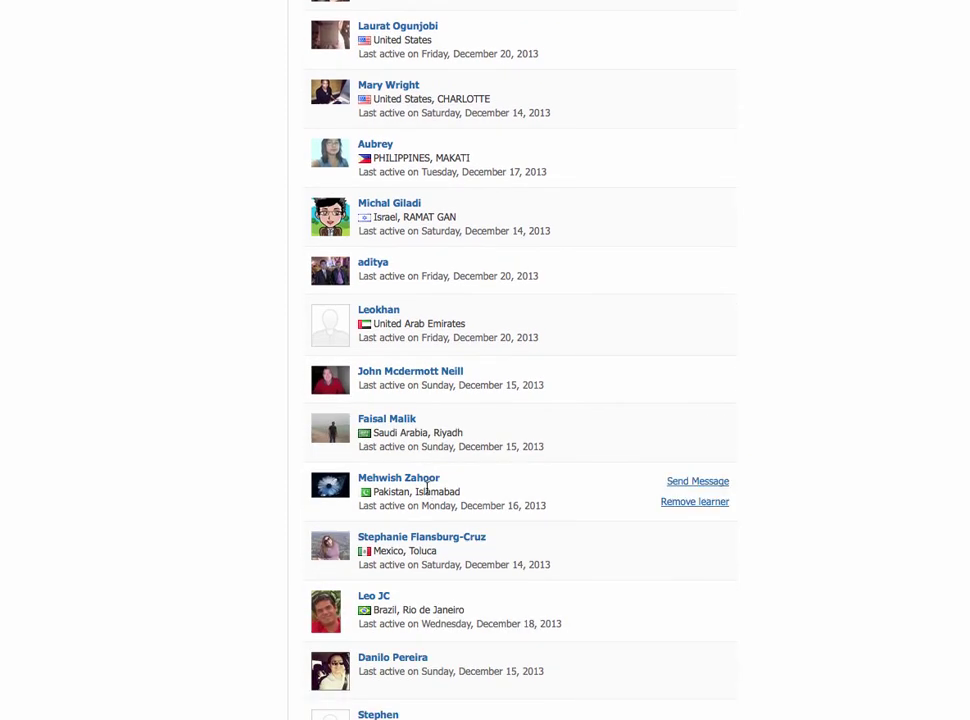
{"action": "scroll", "coordinate": [427, 490], "scroll_direction": "down", "scroll_amount": 7}
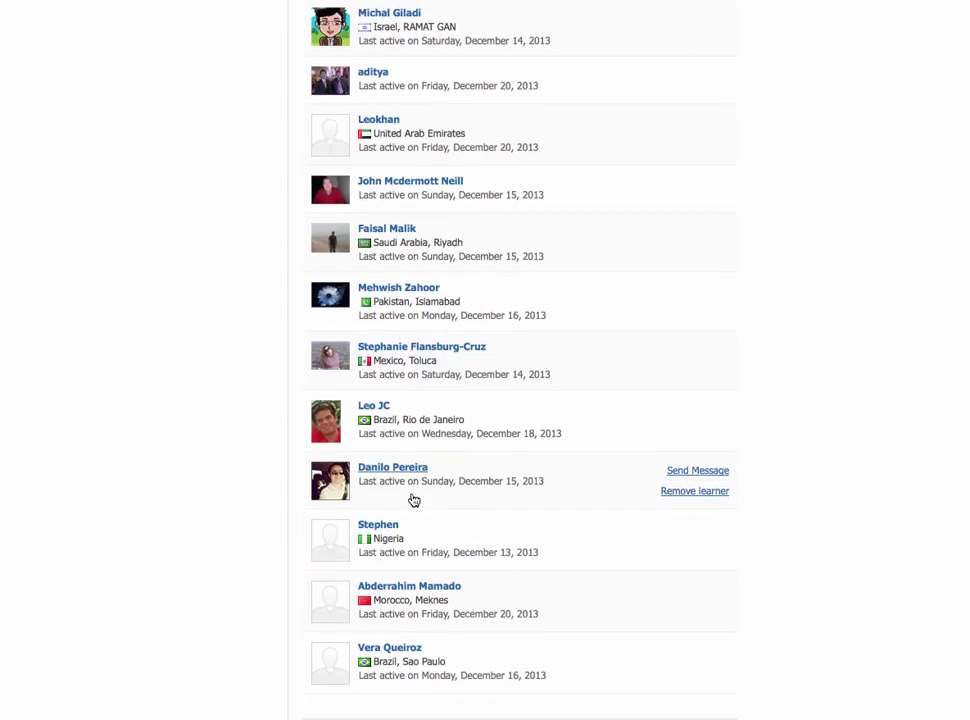
{"action": "scroll", "coordinate": [418, 450], "scroll_direction": "down", "scroll_amount": 3}
{"action": "scroll", "coordinate": [418, 450], "scroll_direction": "up", "scroll_amount": 20}
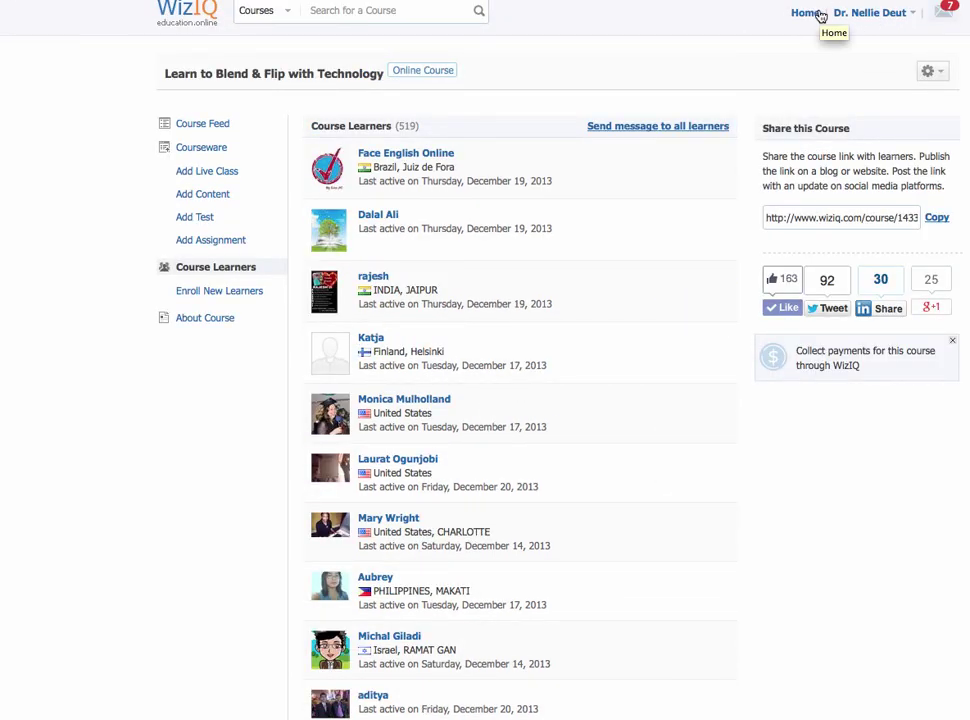
- Open the organization's profile and edit its contact information section
{"action": "left_click", "coordinate": [876, 15]}
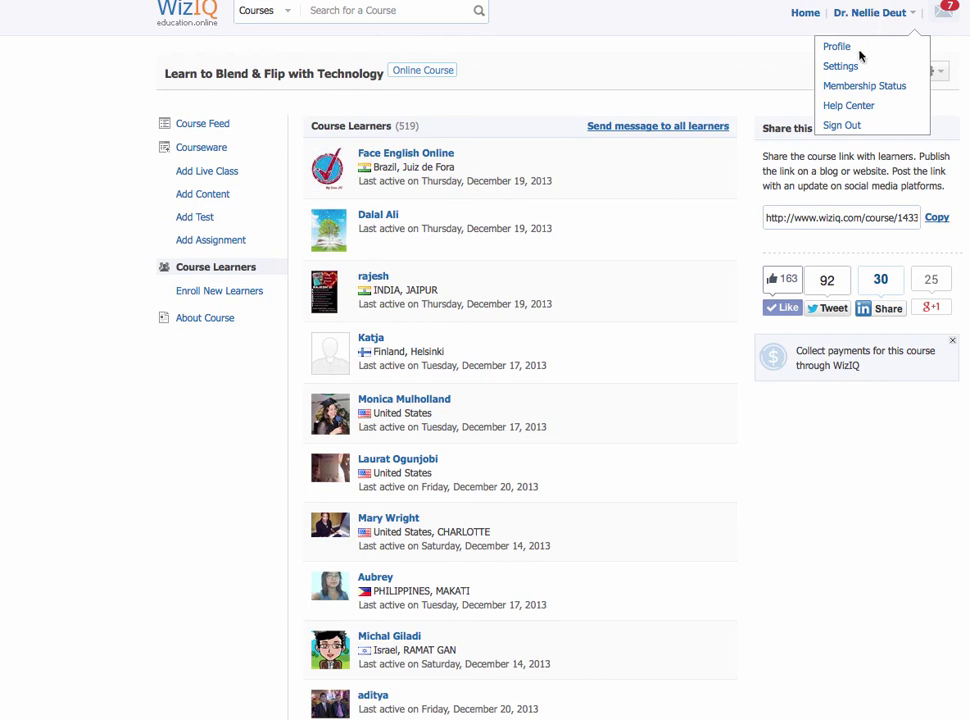
{"action": "left_click", "coordinate": [838, 48]}
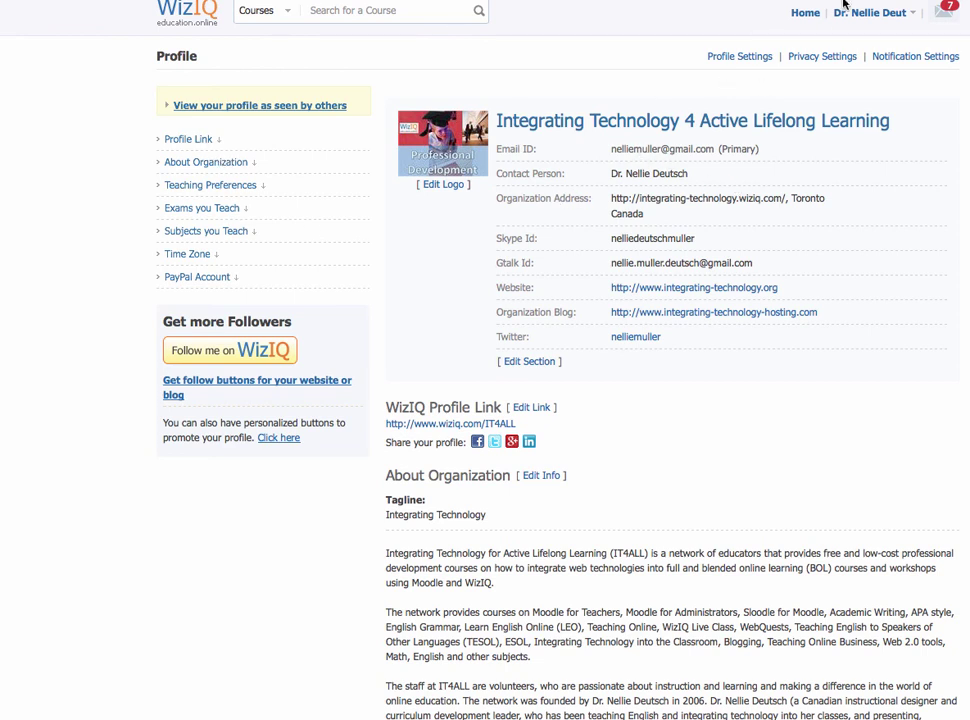
{"action": "left_click", "coordinate": [527, 363]}
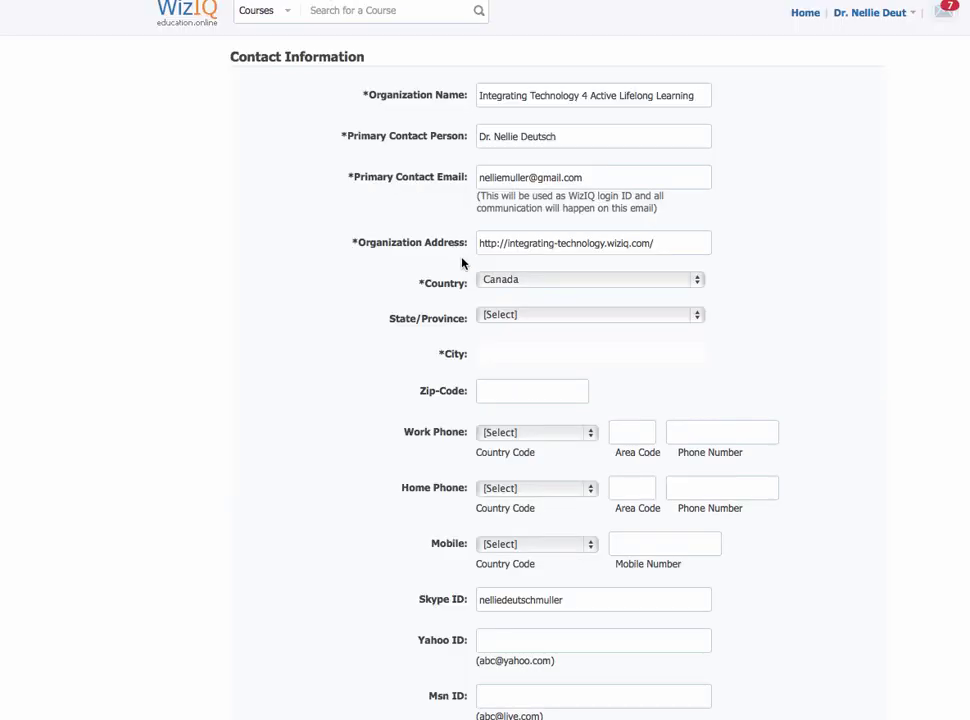
- Review the Website and Organization Blog addresses, then open the account menu to sign out
{"action": "scroll", "coordinate": [552, 180], "scroll_direction": "down", "scroll_amount": 4}
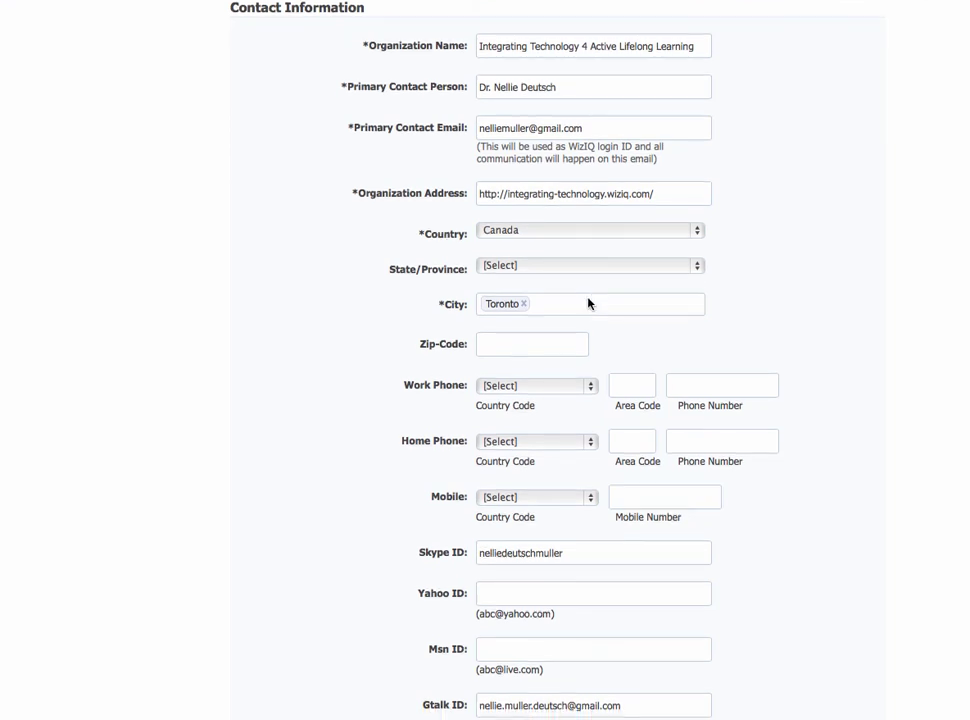
{"action": "scroll", "coordinate": [611, 392], "scroll_direction": "down", "scroll_amount": 4}
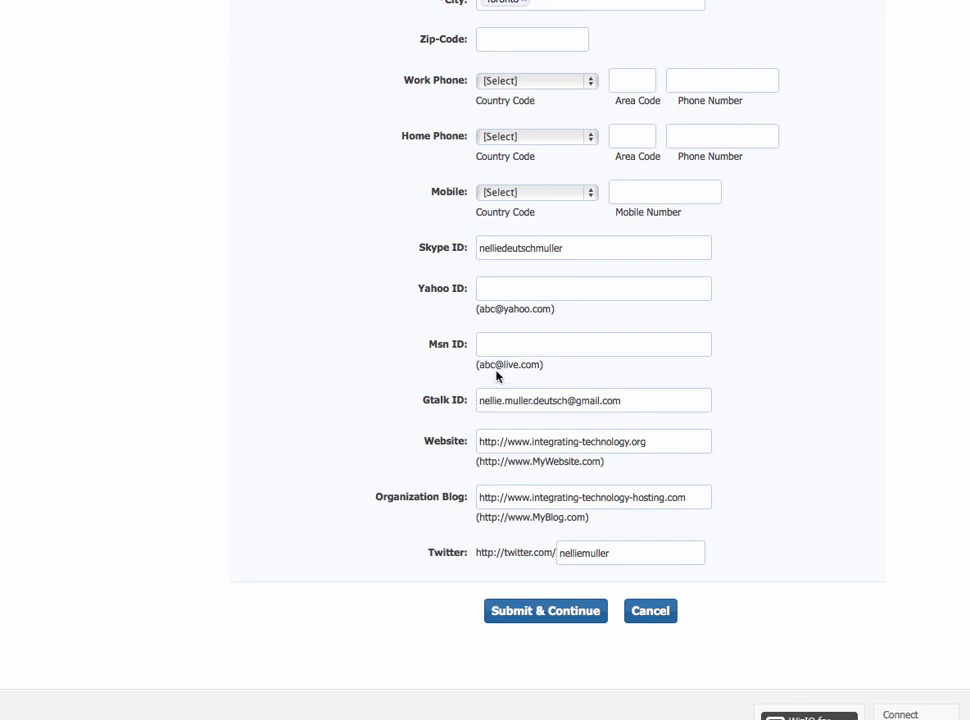
{"action": "scroll", "coordinate": [498, 377], "scroll_direction": "down", "scroll_amount": 1}
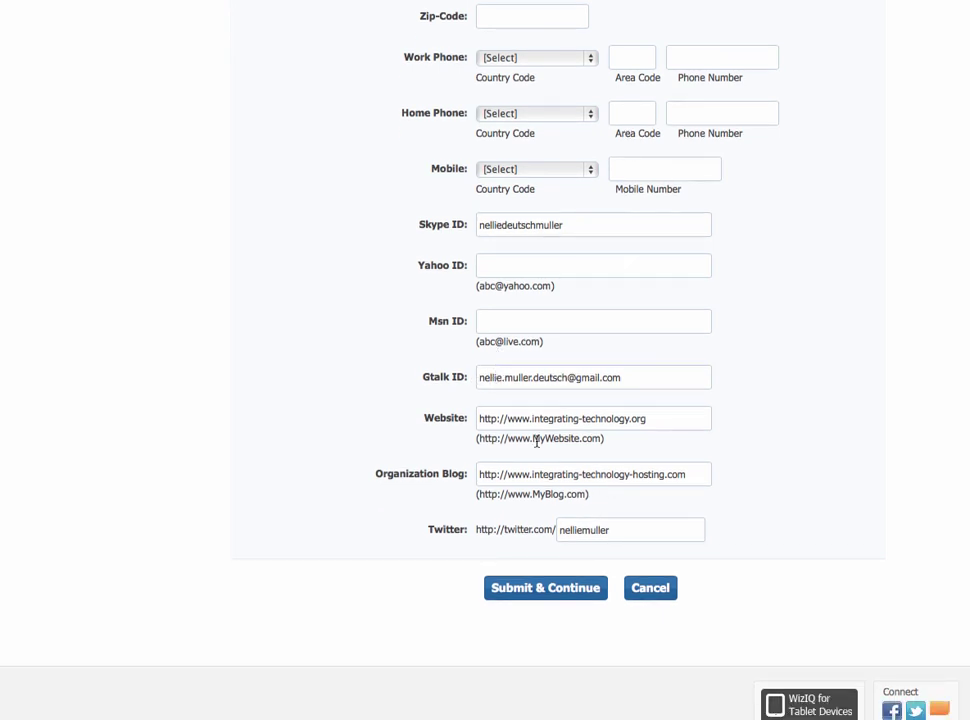
{"action": "left_click_drag", "start_coordinate": [484, 416], "coordinate": [675, 429]}
{"action": "left_click", "coordinate": [613, 474]}
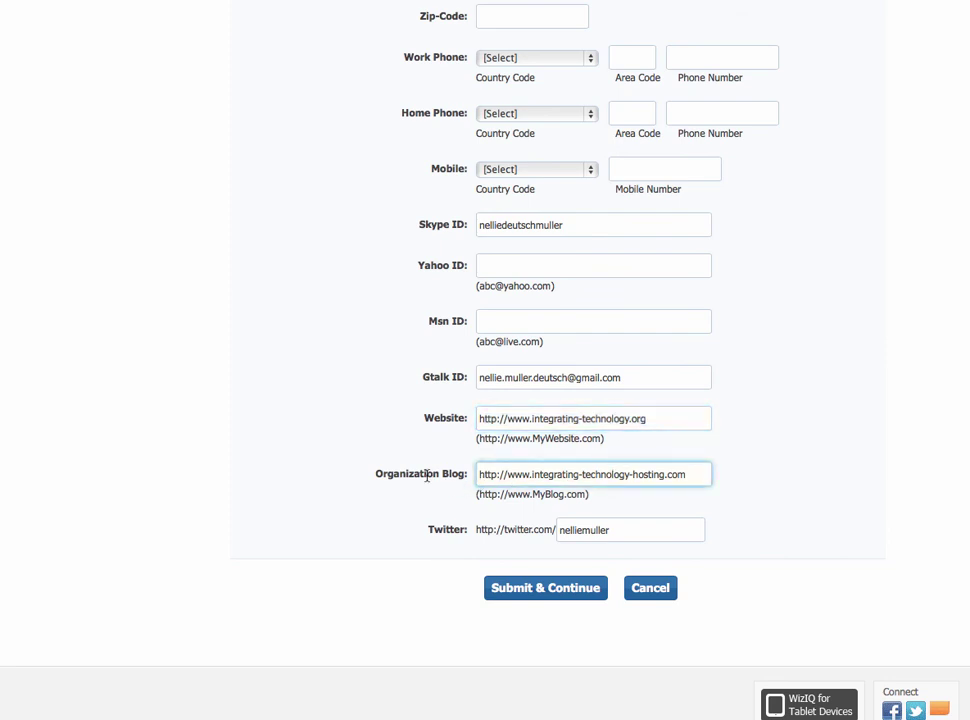
{"action": "scroll", "coordinate": [778, 347], "scroll_direction": "up", "scroll_amount": 5}
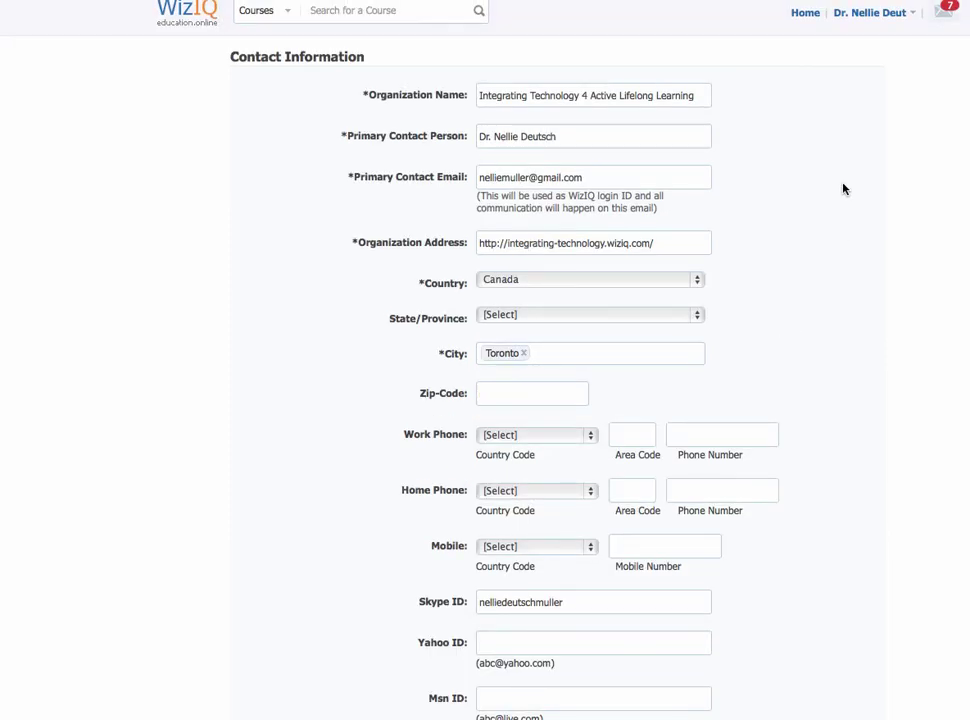
{"action": "left_click", "coordinate": [912, 13]}
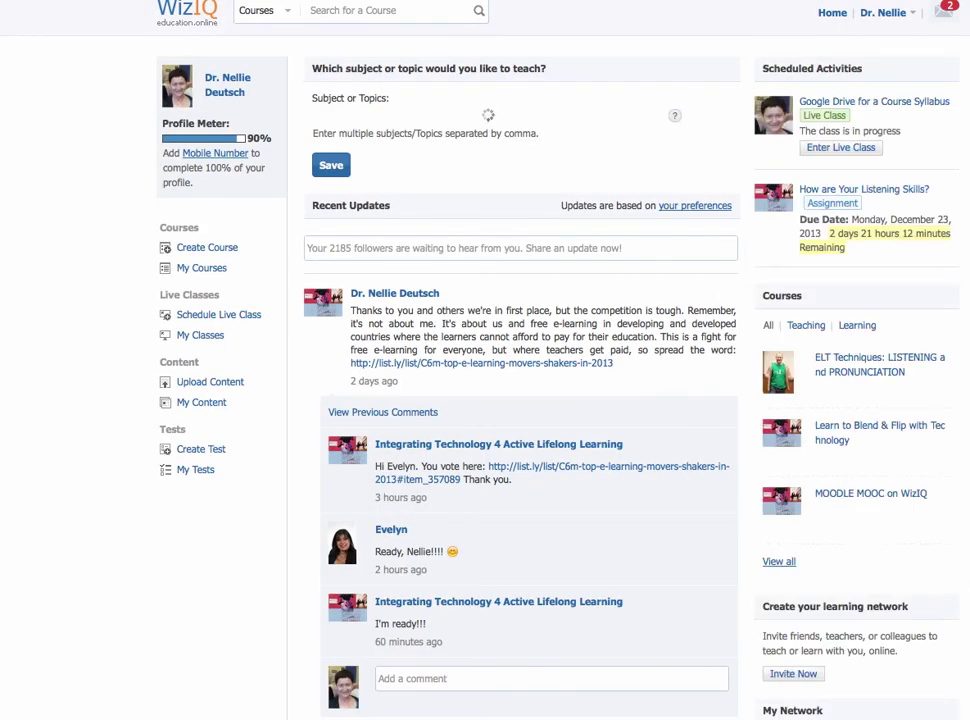
- Open the personal profile's Personal Information editor and review its fields, including the Blog address
{"action": "left_click", "coordinate": [874, 14]}
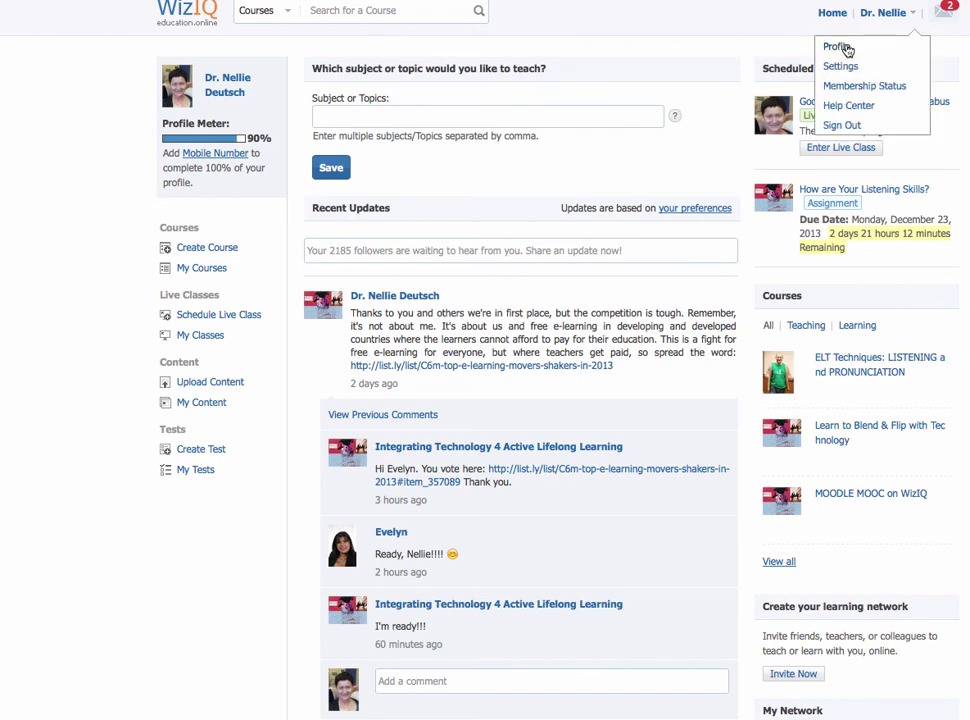
{"action": "left_click", "coordinate": [838, 47]}
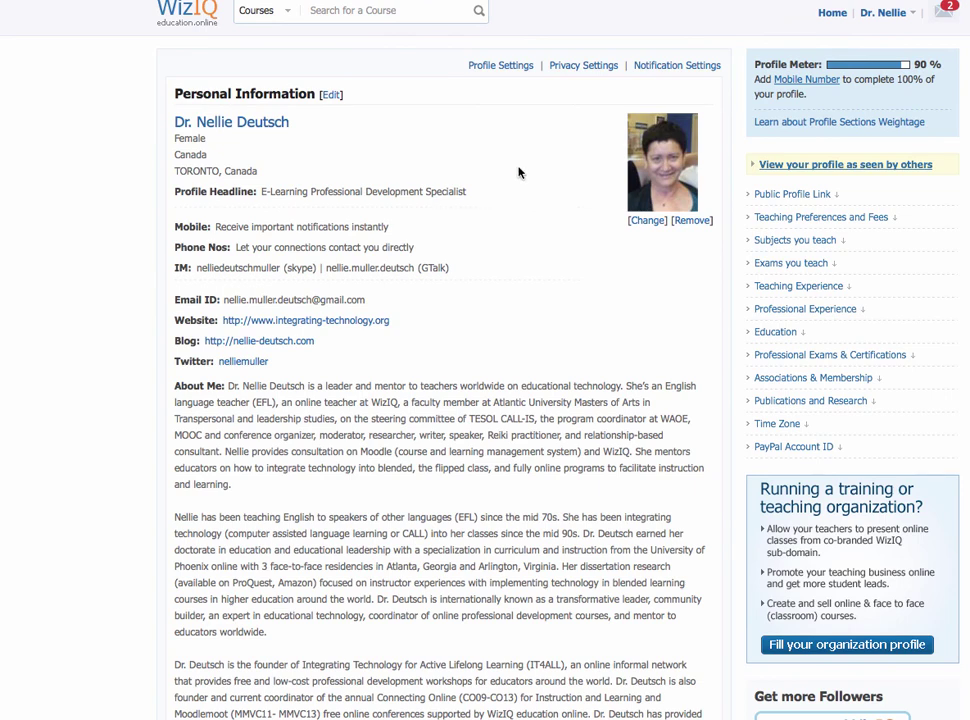
{"action": "scroll", "coordinate": [518, 172], "scroll_direction": "down", "scroll_amount": 2}
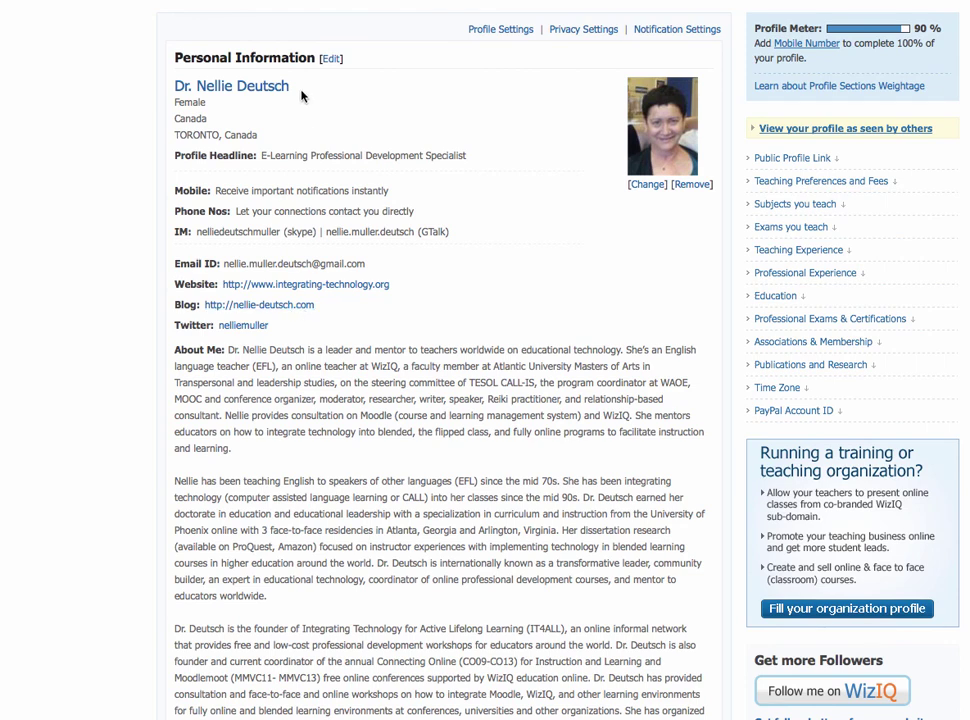
{"action": "left_click", "coordinate": [333, 60]}
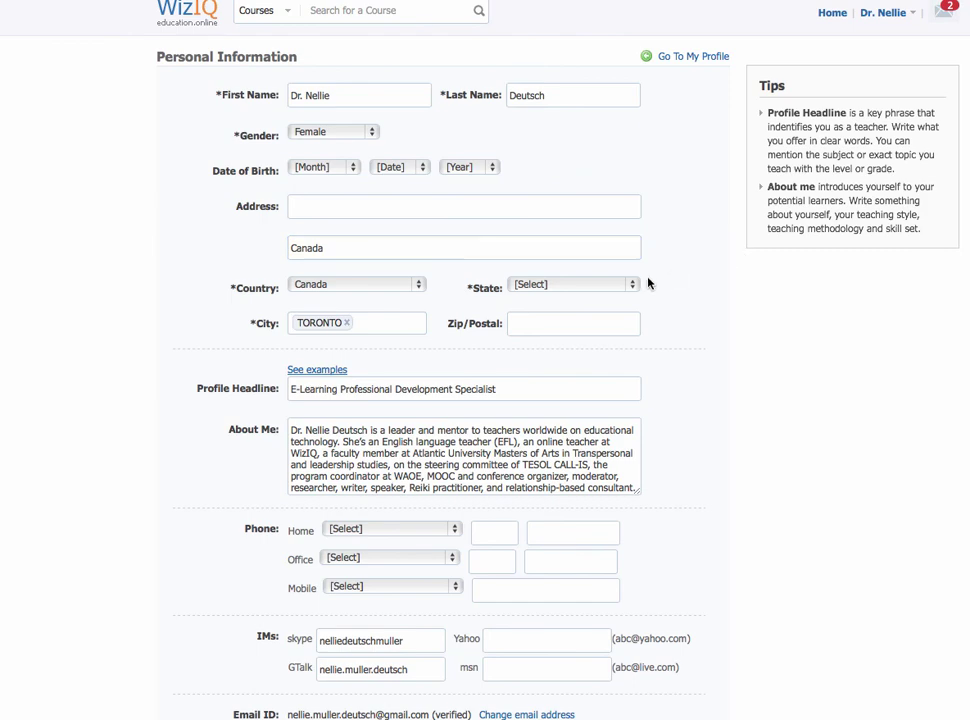
{"action": "scroll", "coordinate": [648, 284], "scroll_direction": "down", "scroll_amount": 6}
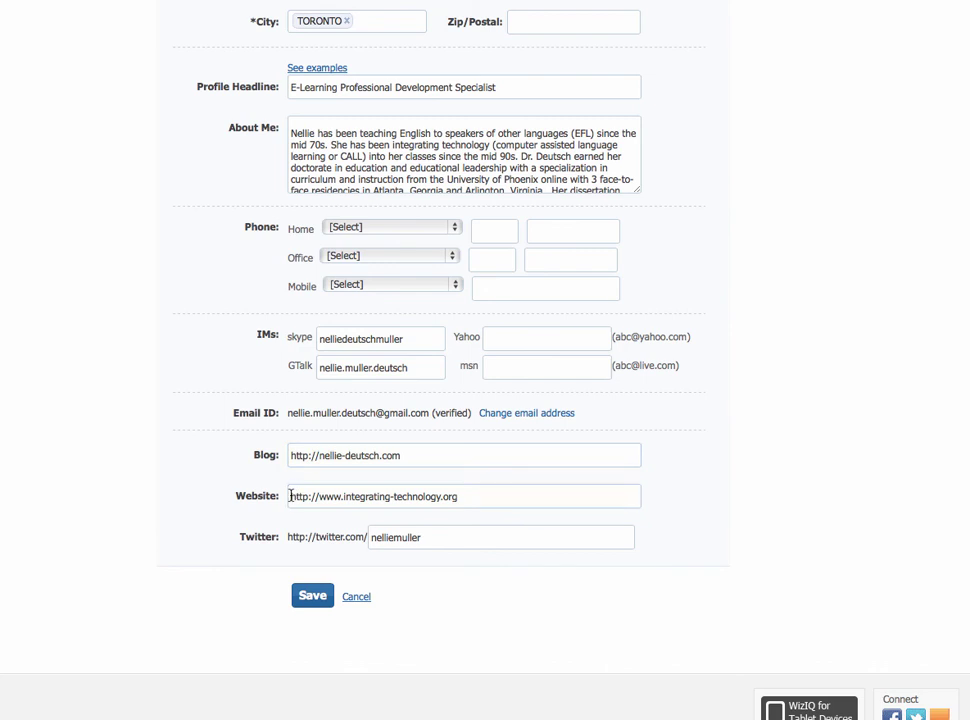
{"action": "left_click_drag", "start_coordinate": [288, 455], "coordinate": [409, 453]}
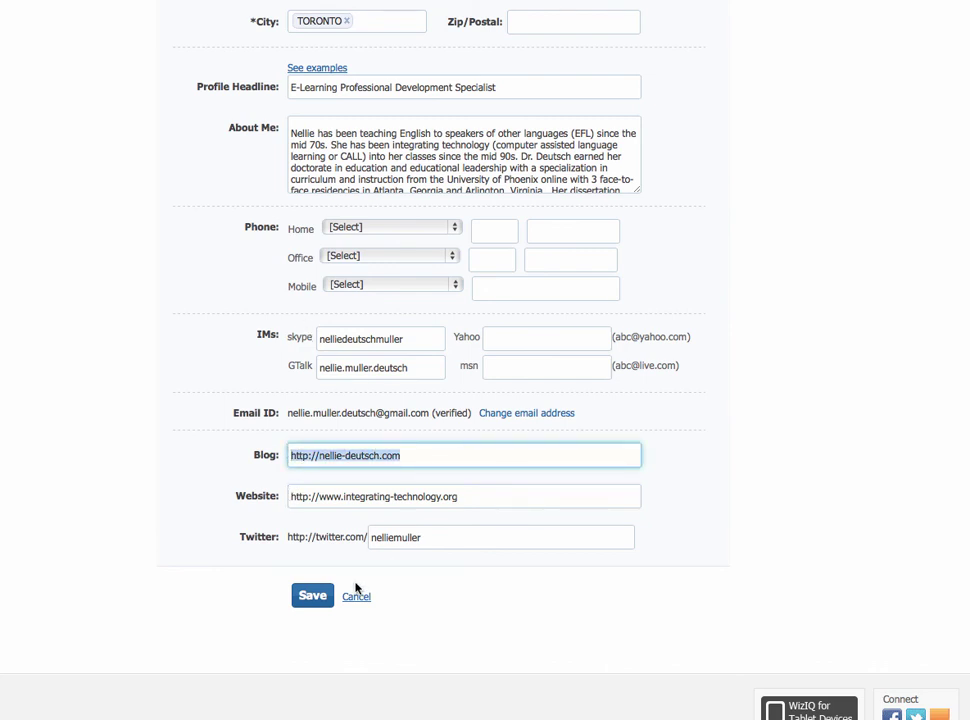
{"action": "scroll", "coordinate": [440, 214], "scroll_direction": "up", "scroll_amount": 3}
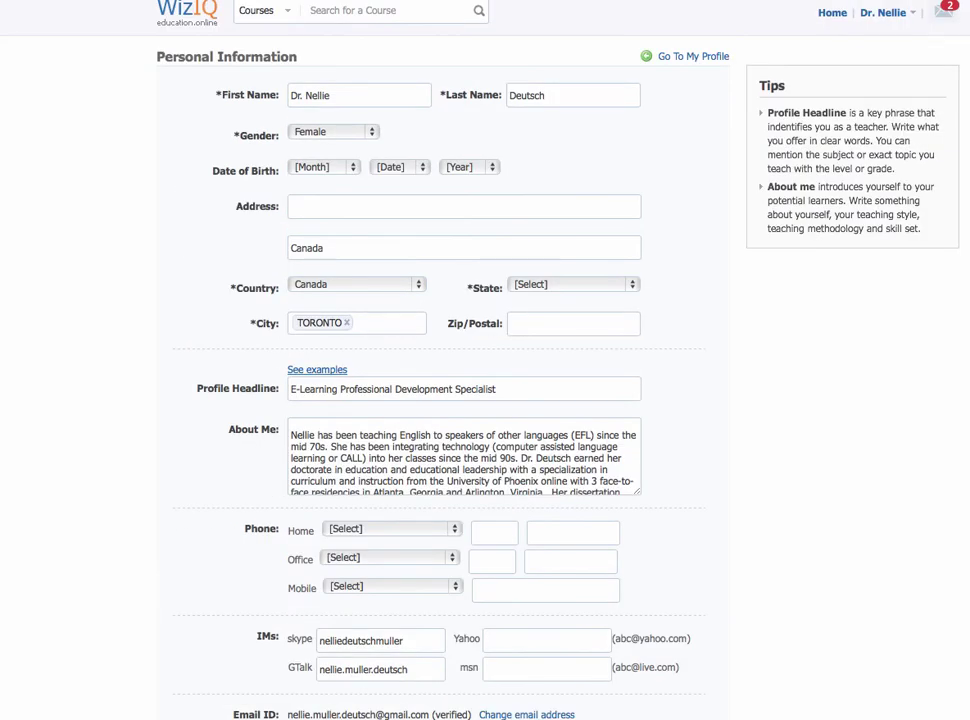